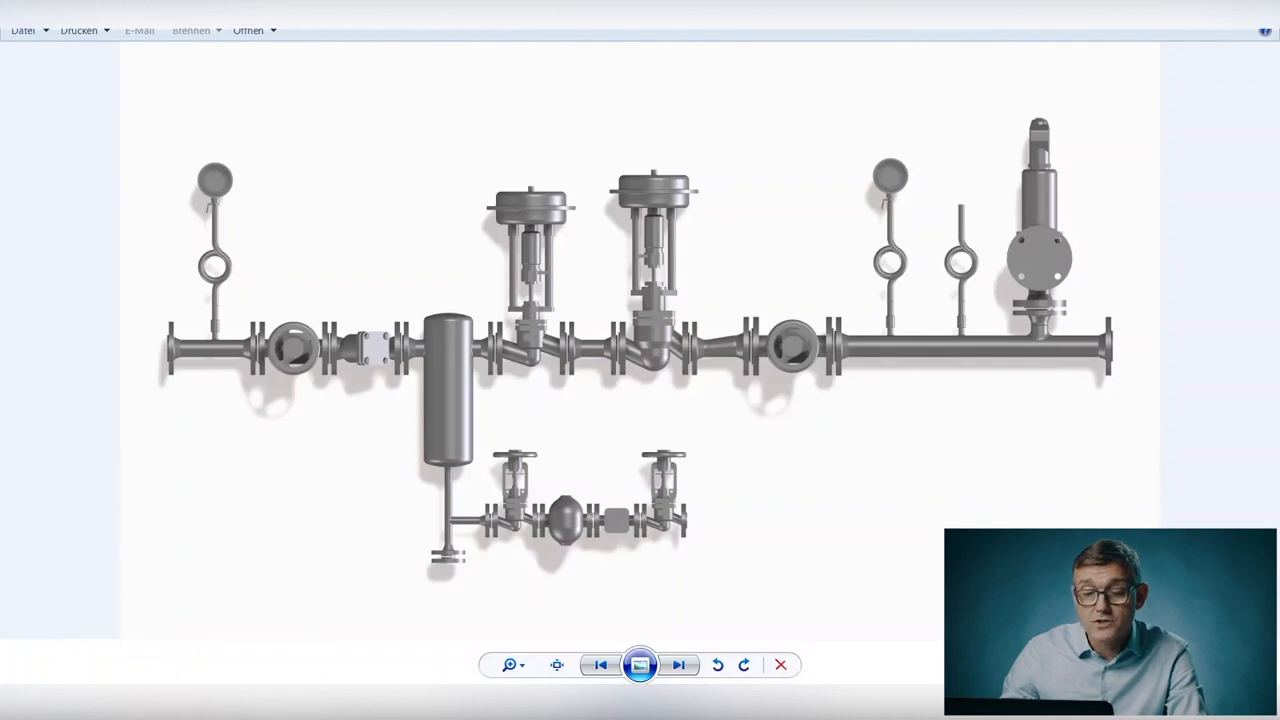
Step: Switch to the ARI-Armaturen website in the browser, enter the myARI portal and launch the myValve design program
mouse_move(181, 704)
click(181, 634)
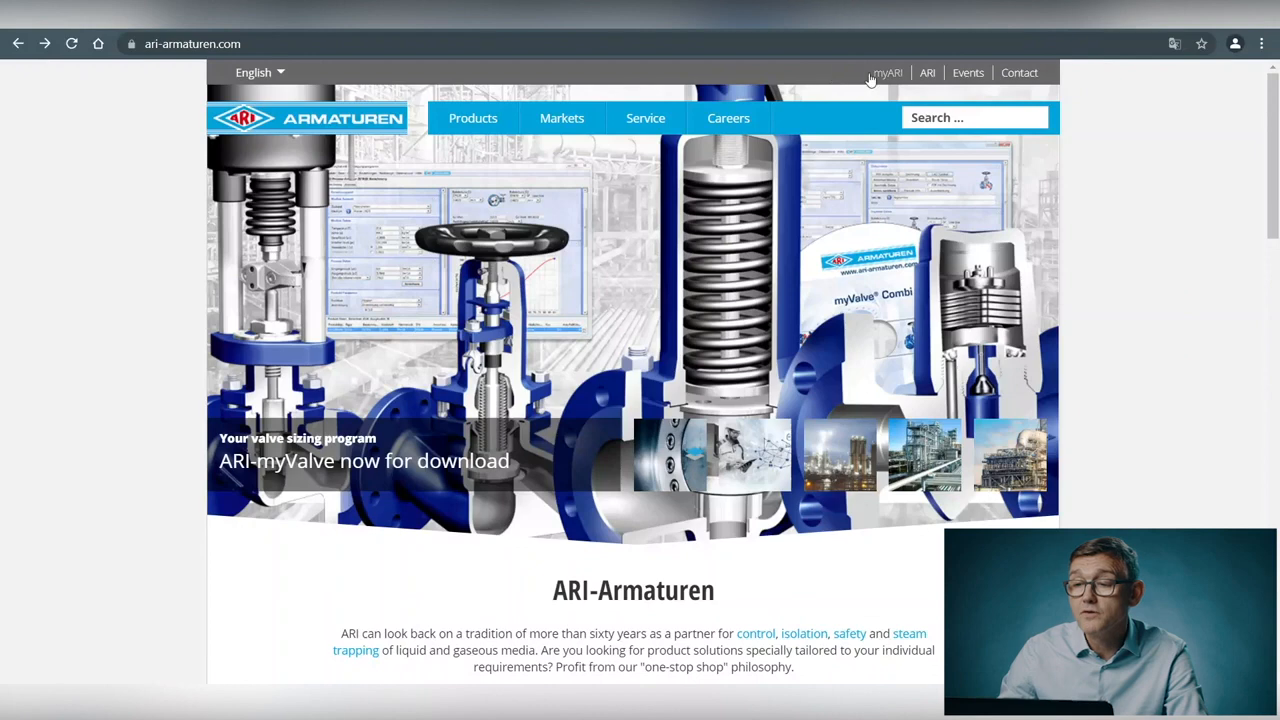
mouse_move(601, 121)
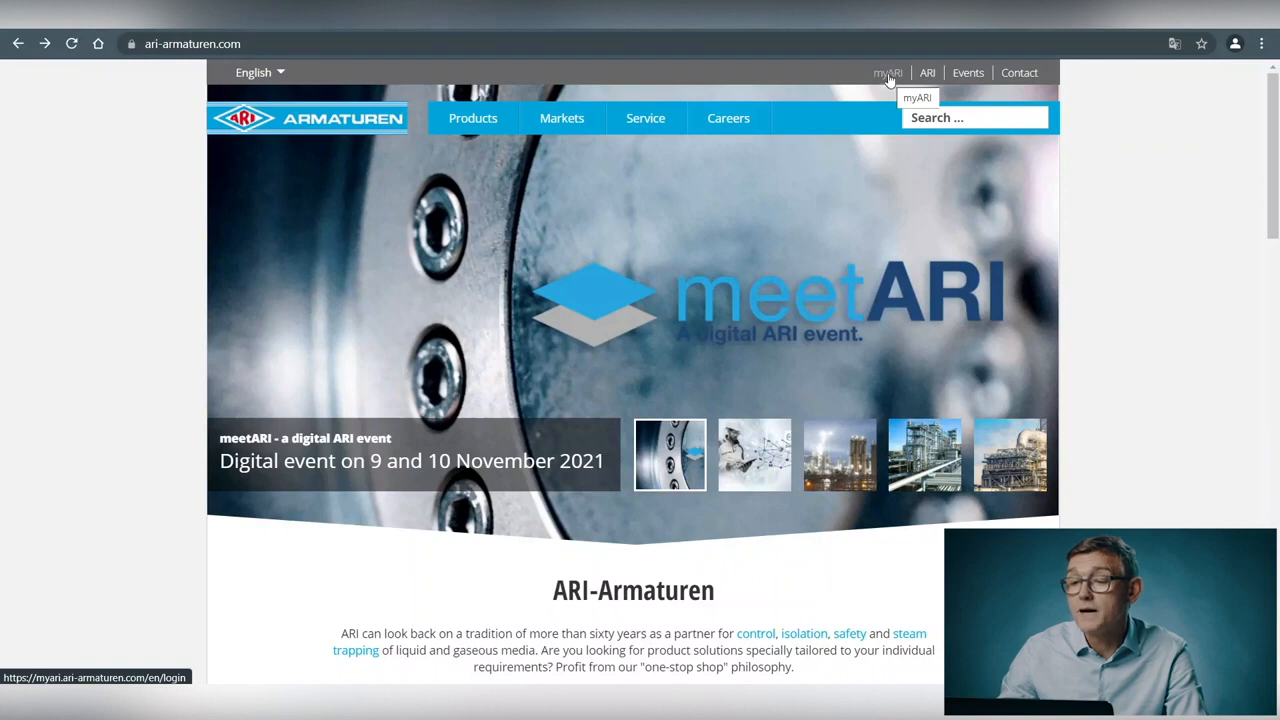
click(888, 74)
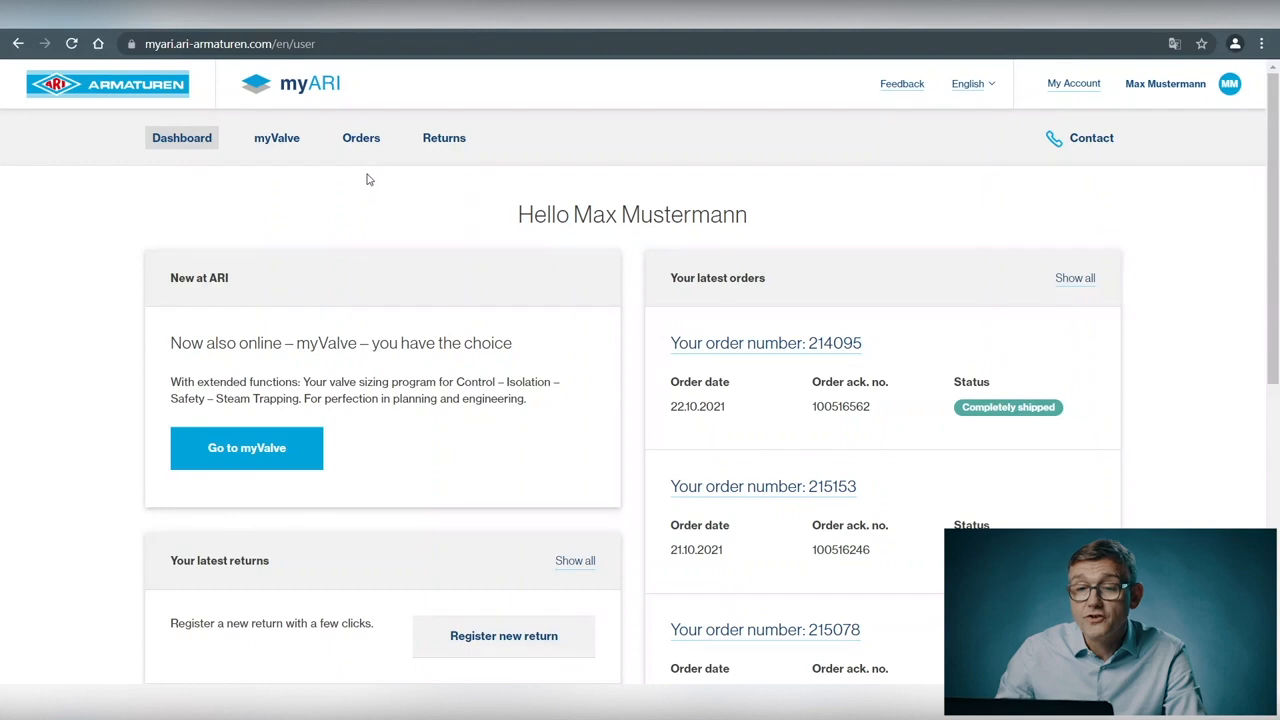
click(277, 140)
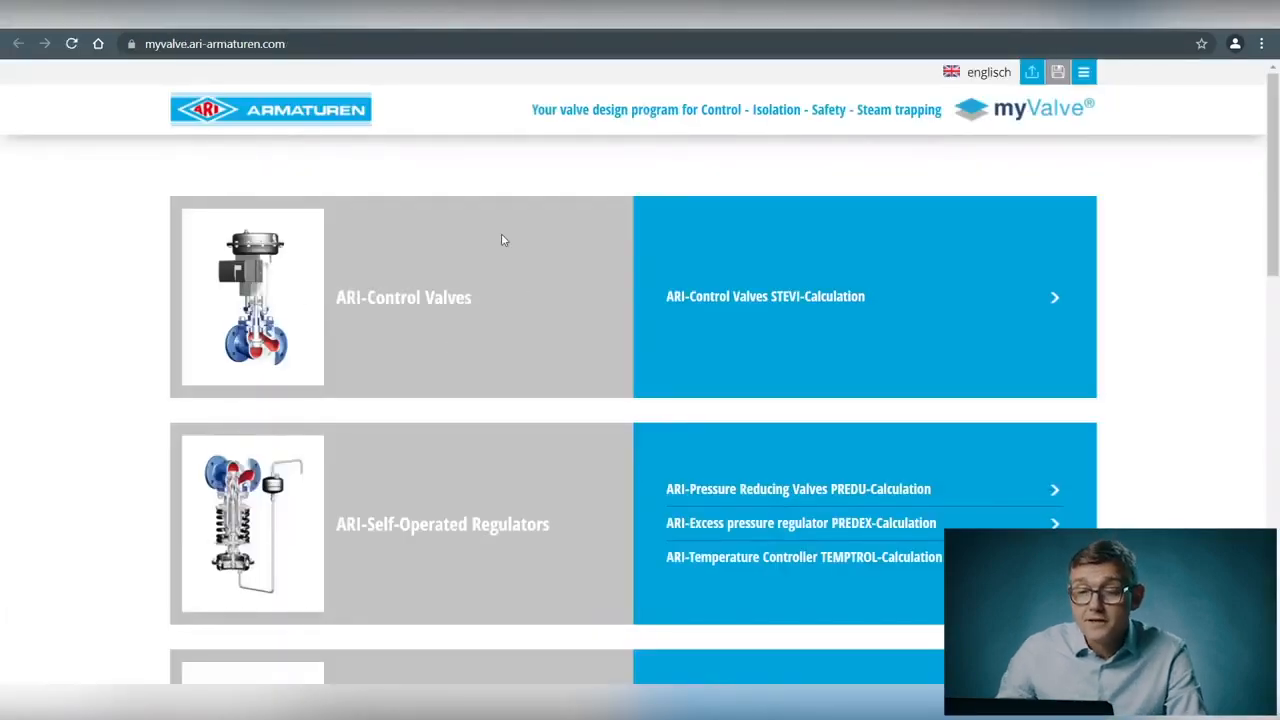
Step: Look through the available valve calculation modules, from control valves and self-operated regulators to safety valves and steam traps
scroll(503, 240, down, 2)
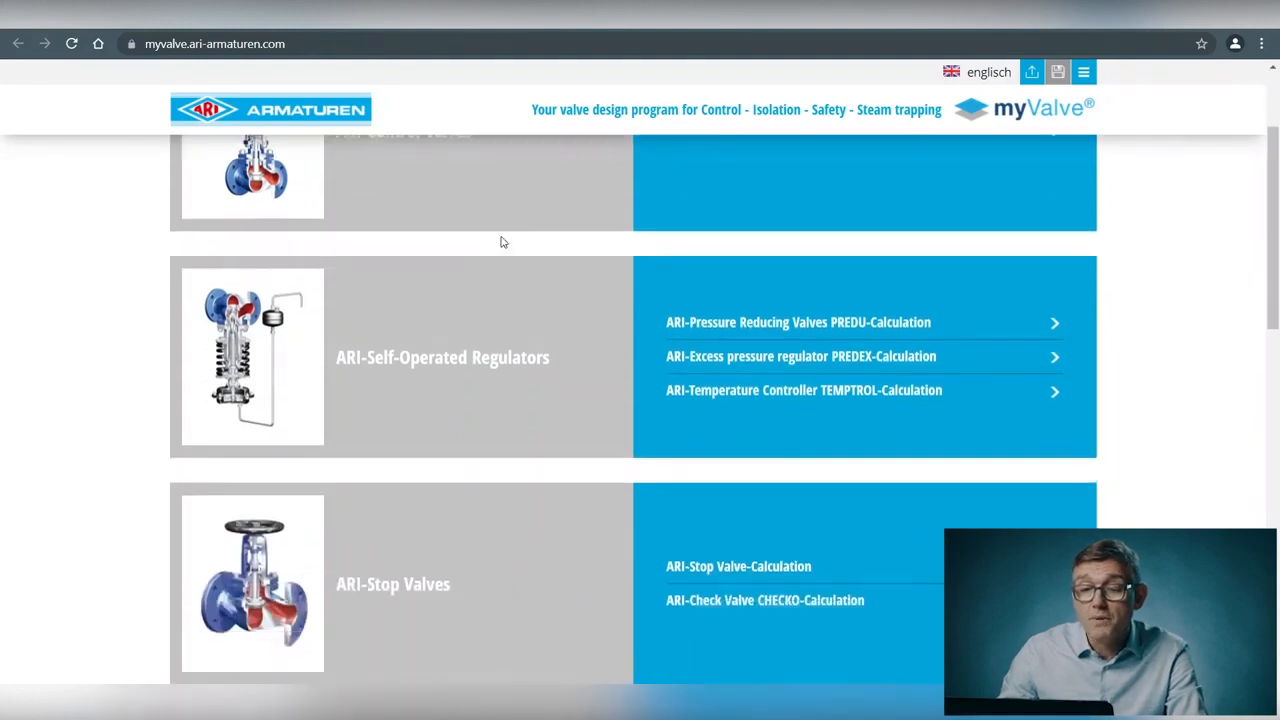
scroll(503, 242, up, 2)
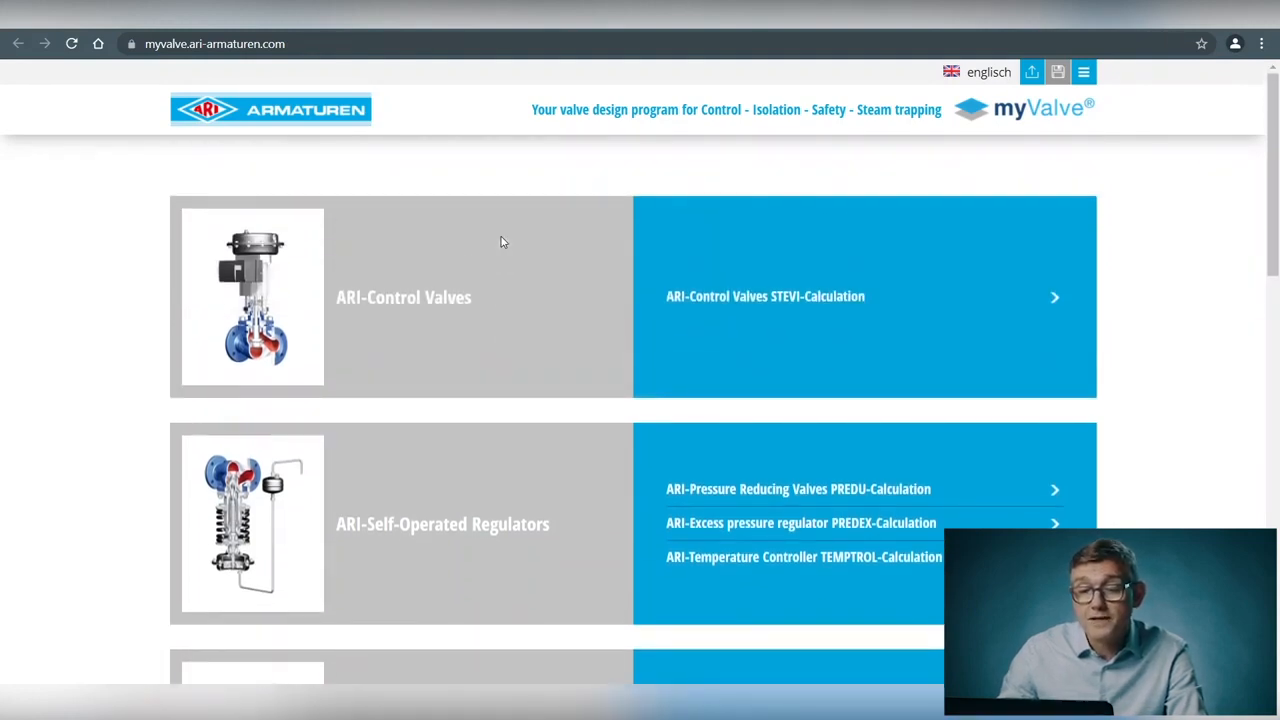
scroll(503, 242, down, 3)
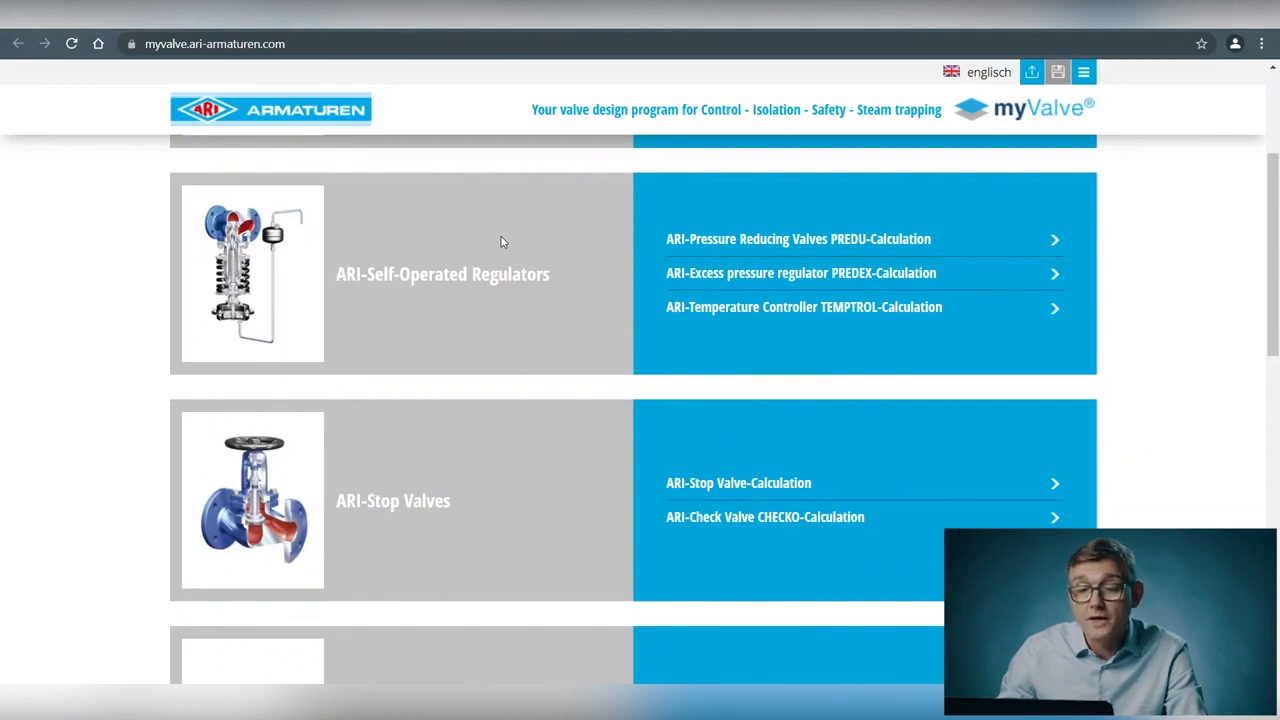
scroll(503, 242, down, 10)
scroll(503, 242, down, 3)
scroll(503, 242, up, 5)
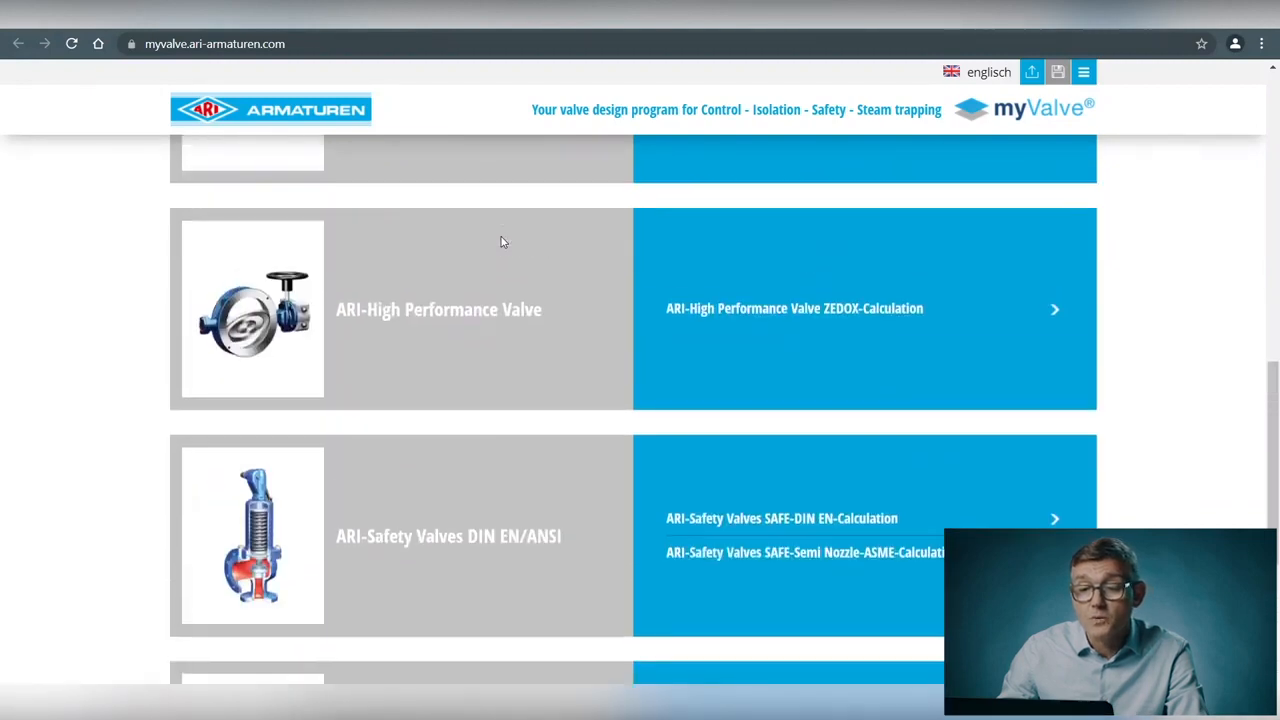
scroll(503, 242, up, 9)
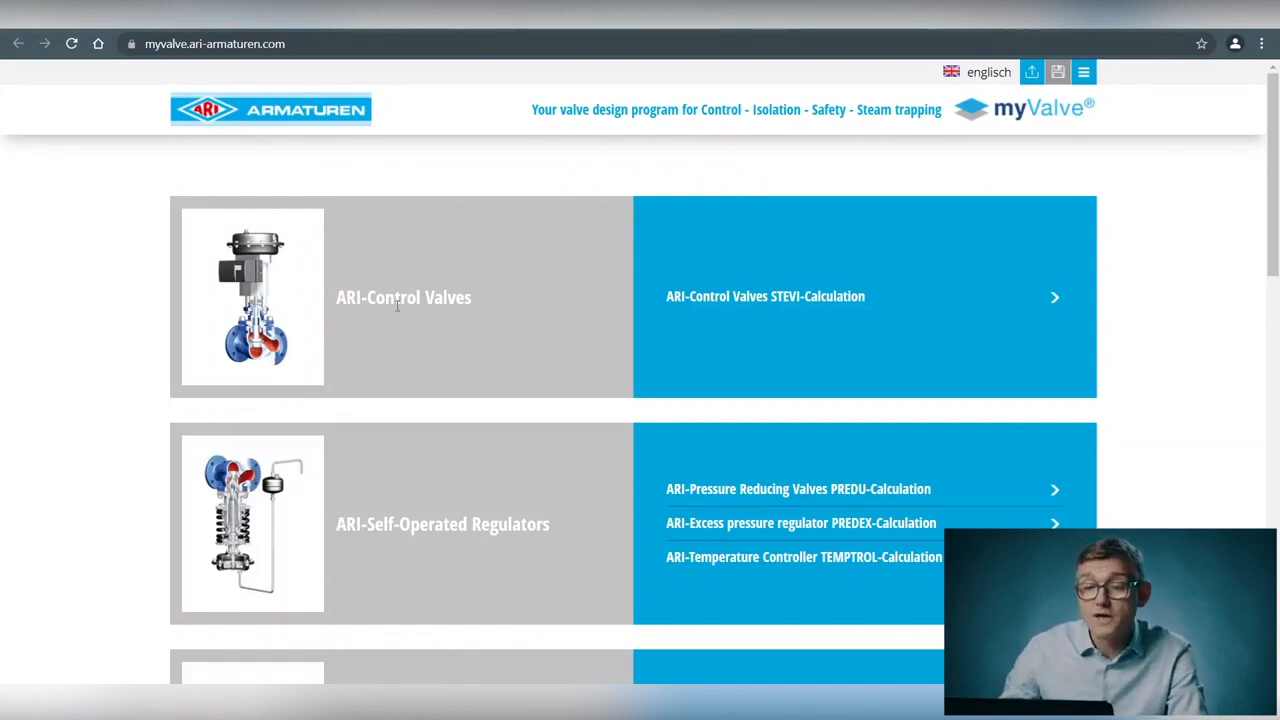
scroll(298, 306, down, 3)
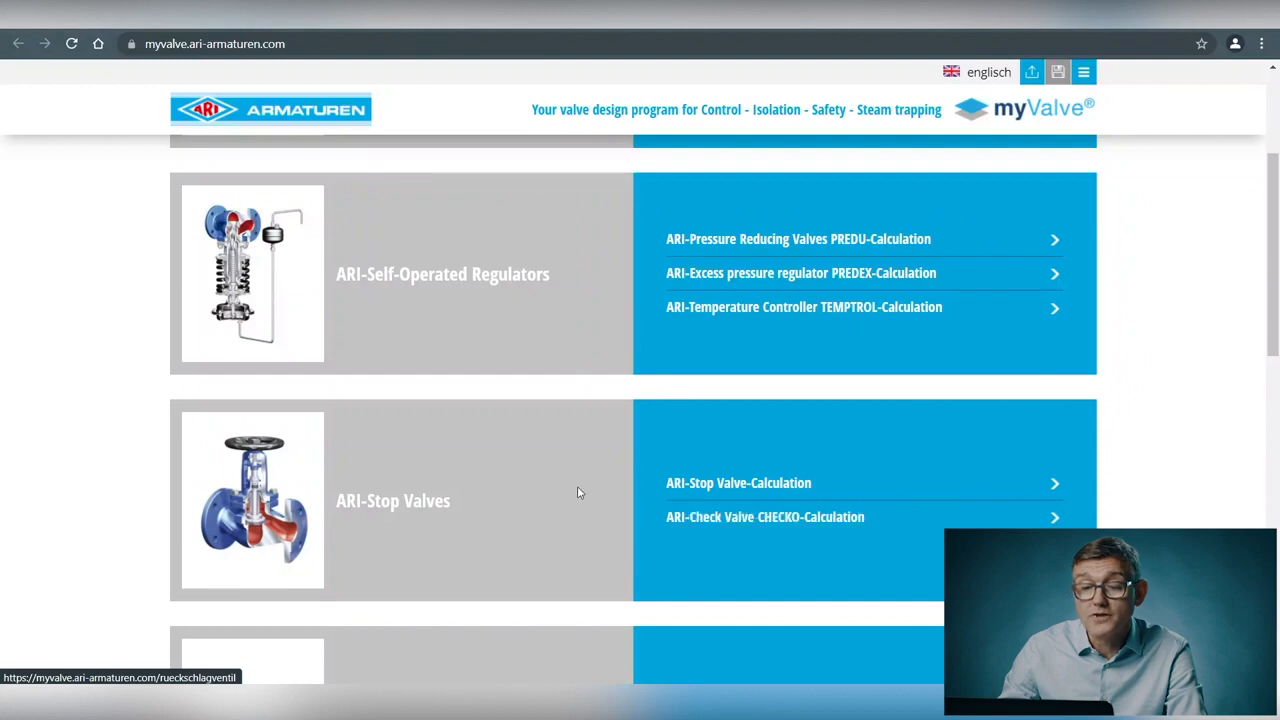
scroll(579, 492, down, 4)
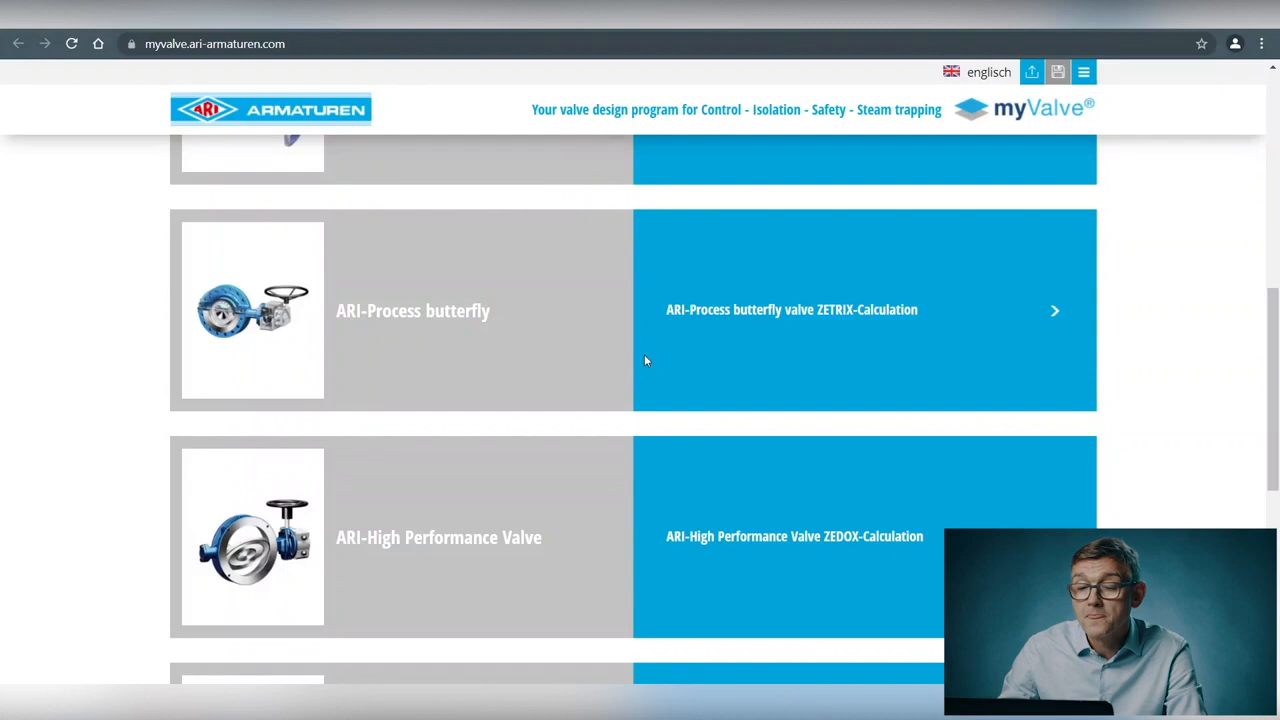
scroll(645, 355, down, 2)
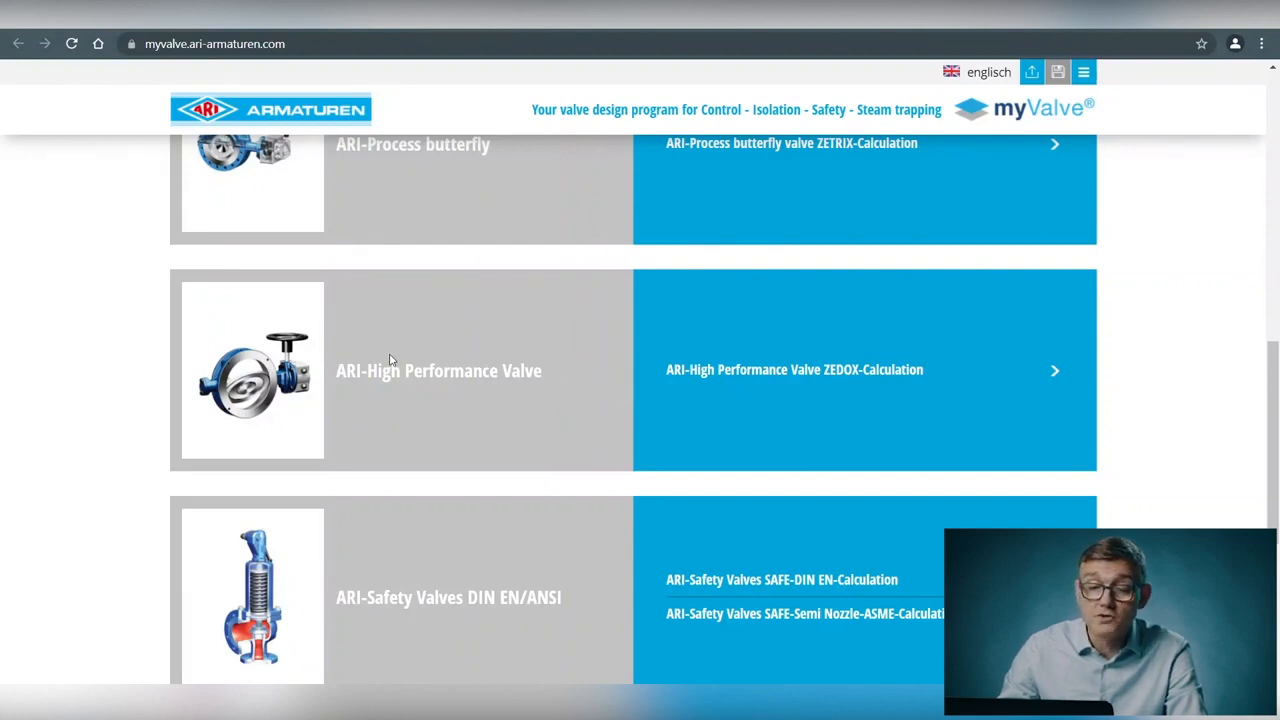
scroll(391, 360, down, 3)
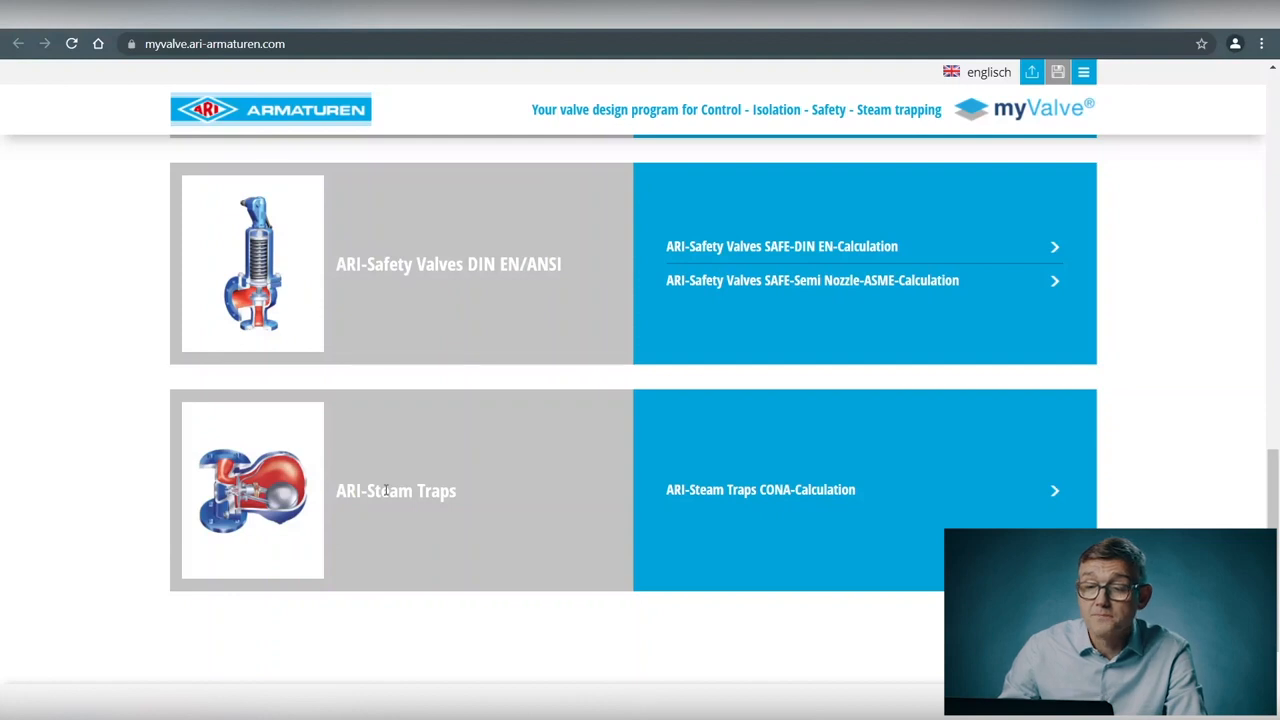
Step: Open the ARI-Control Valves STEVI-Calculation and check the list of other modules reachable from it
scroll(386, 490, up, 10)
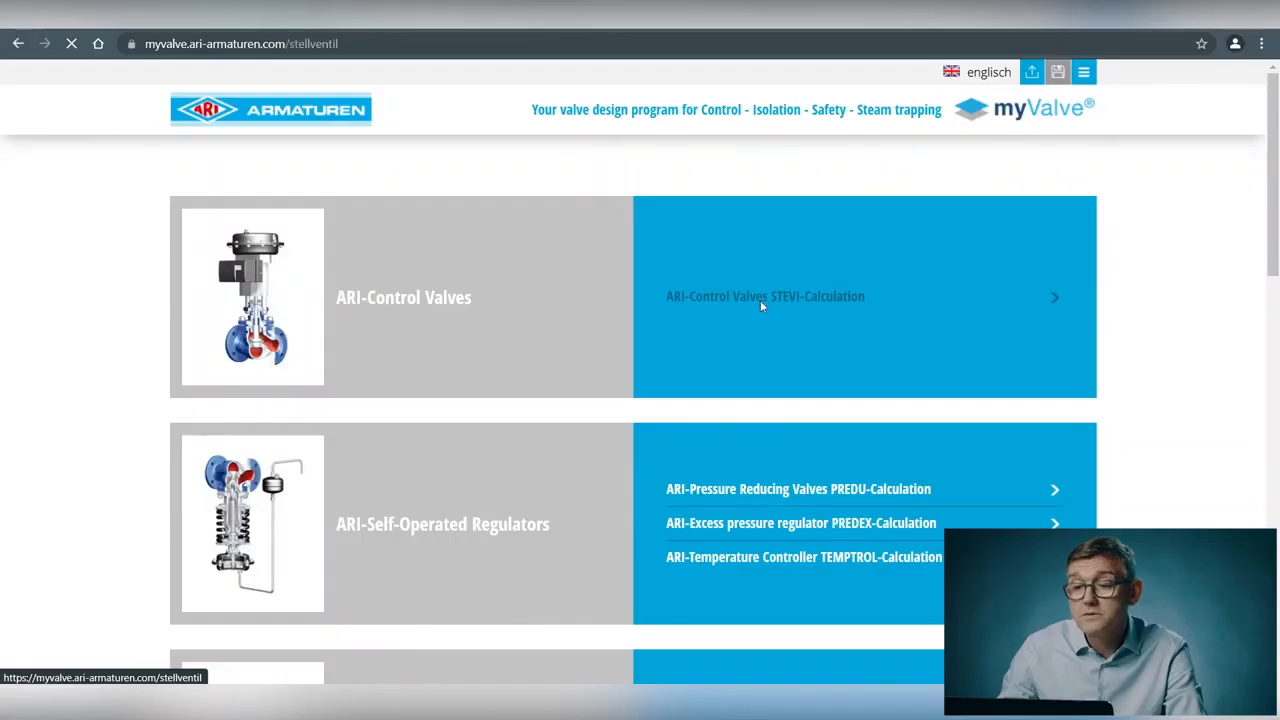
click(760, 303)
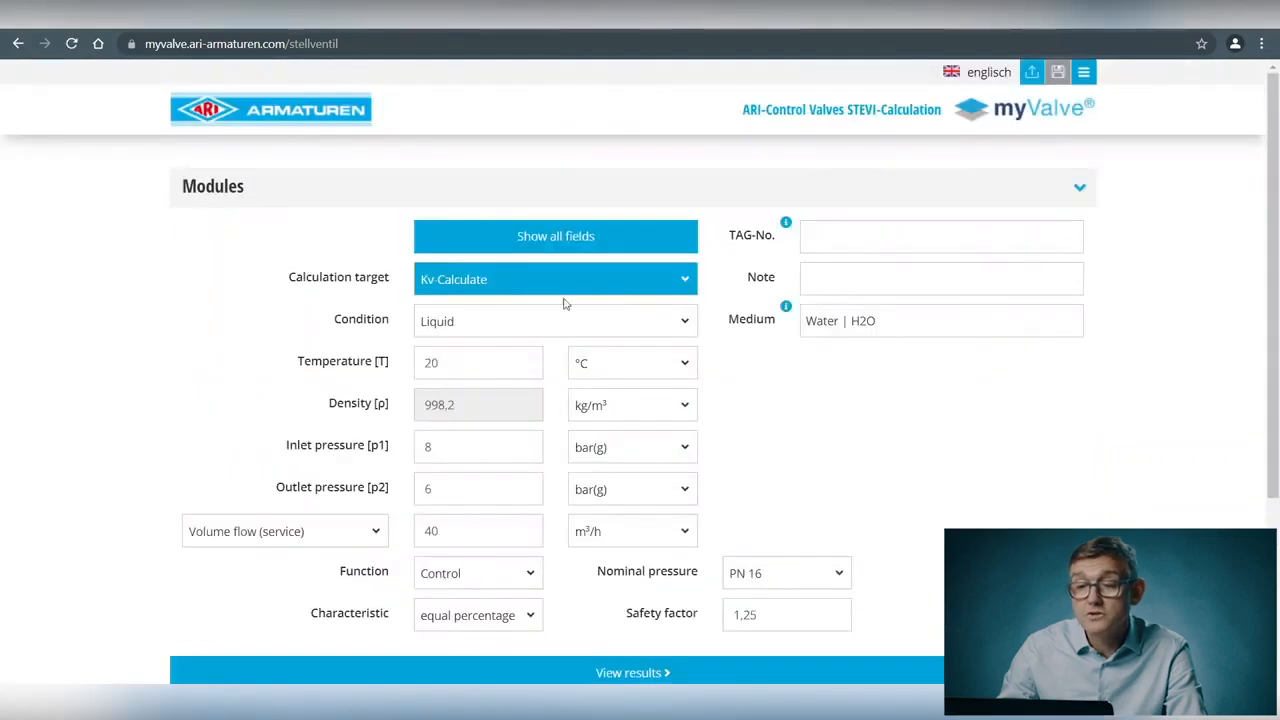
click(1077, 191)
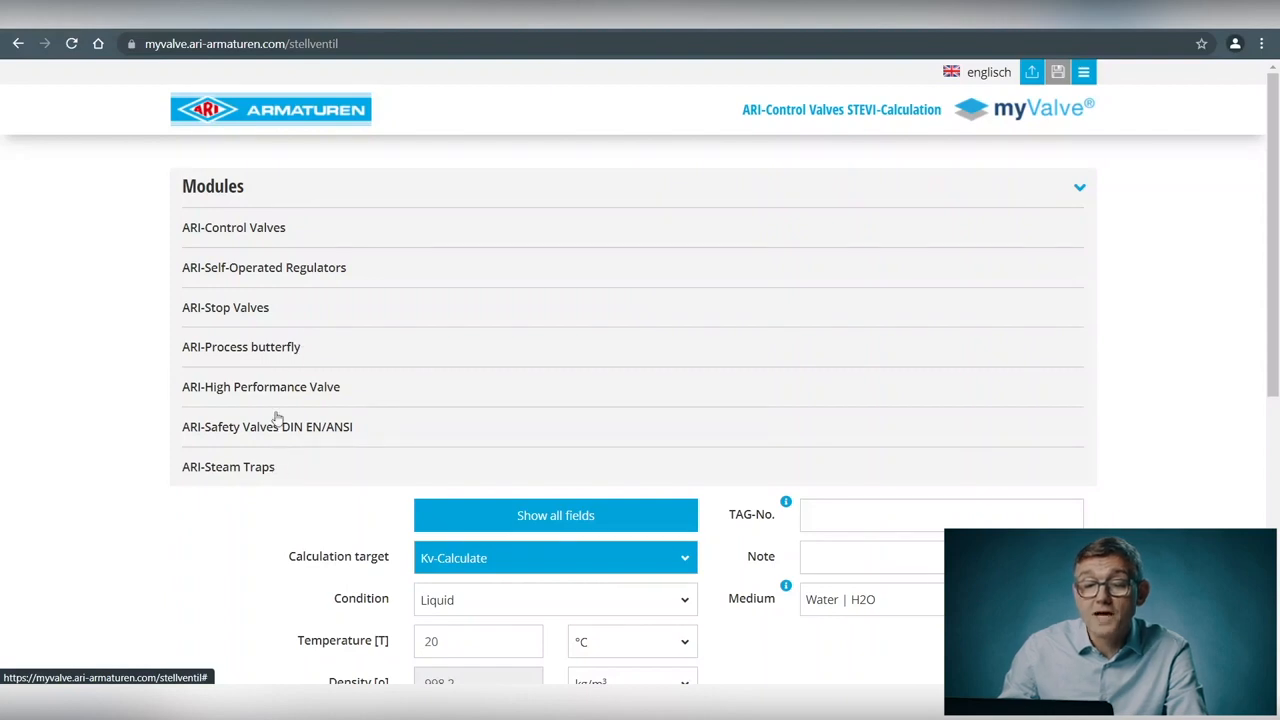
click(265, 191)
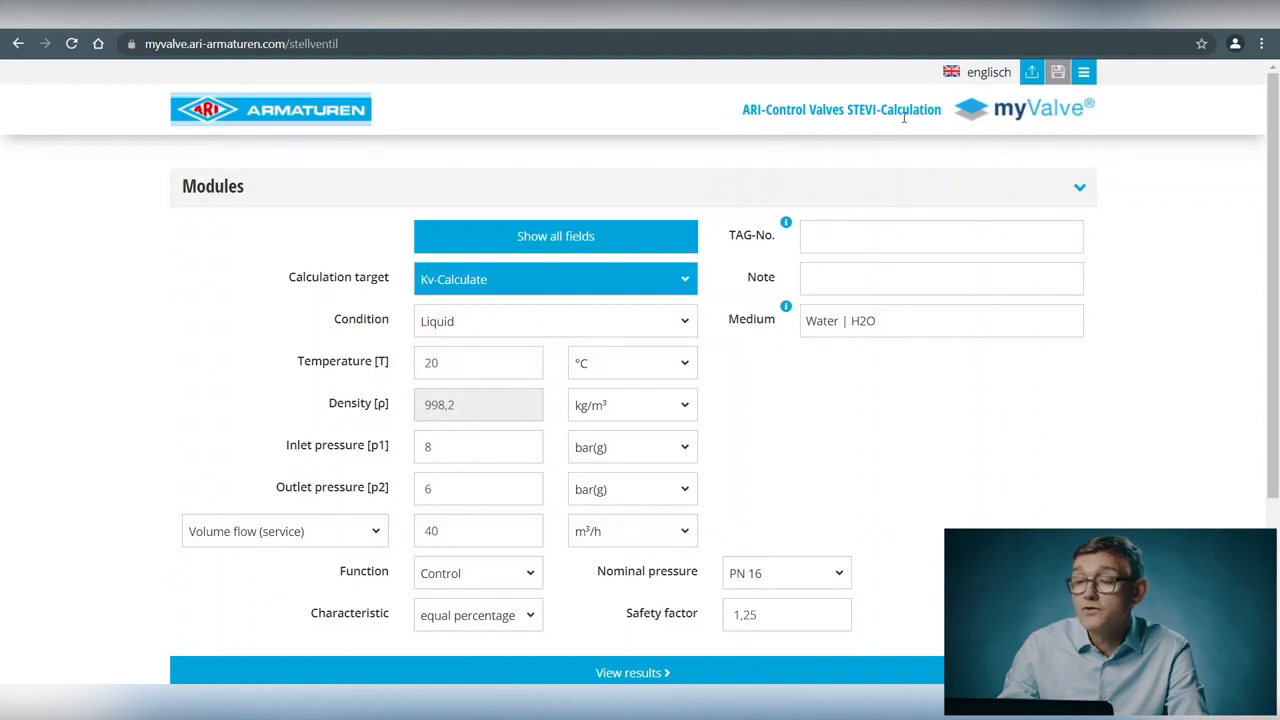
Step: Show all fields of the STEVI calculation form and review the medium, pressure, flow, function and characteristic inputs
click(557, 238)
scroll(546, 313, down, 2)
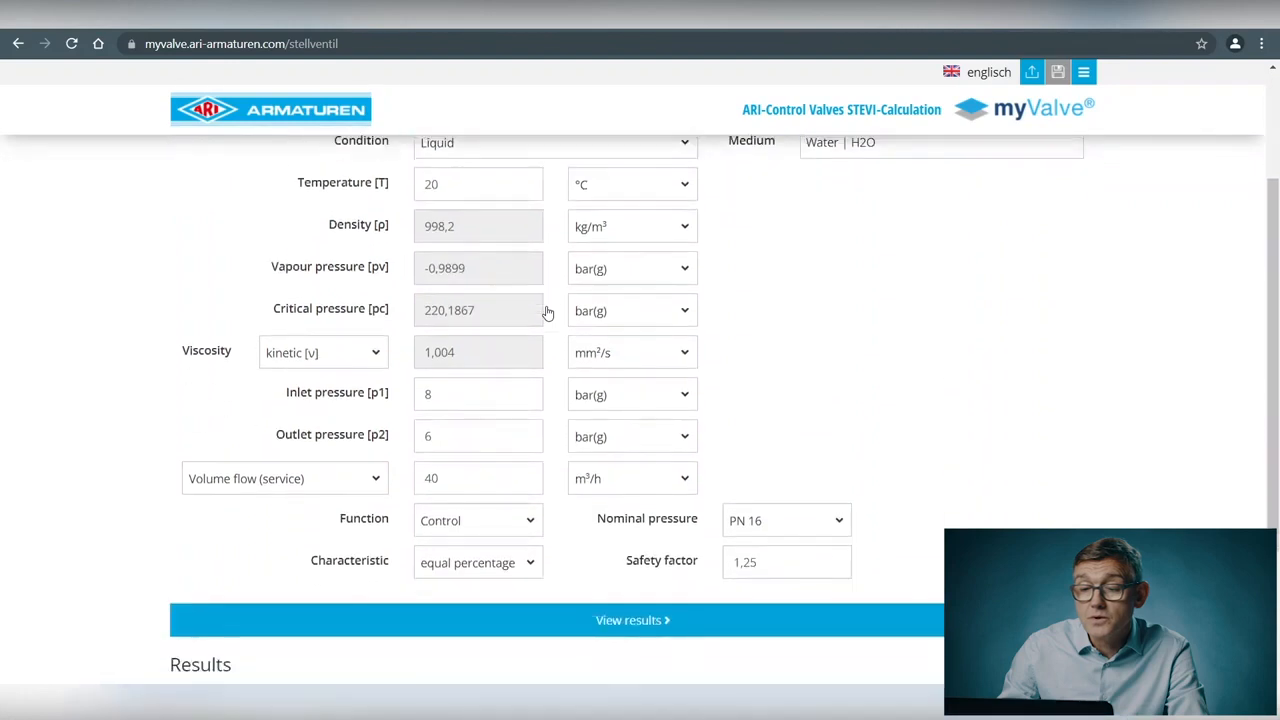
scroll(546, 313, up, 1)
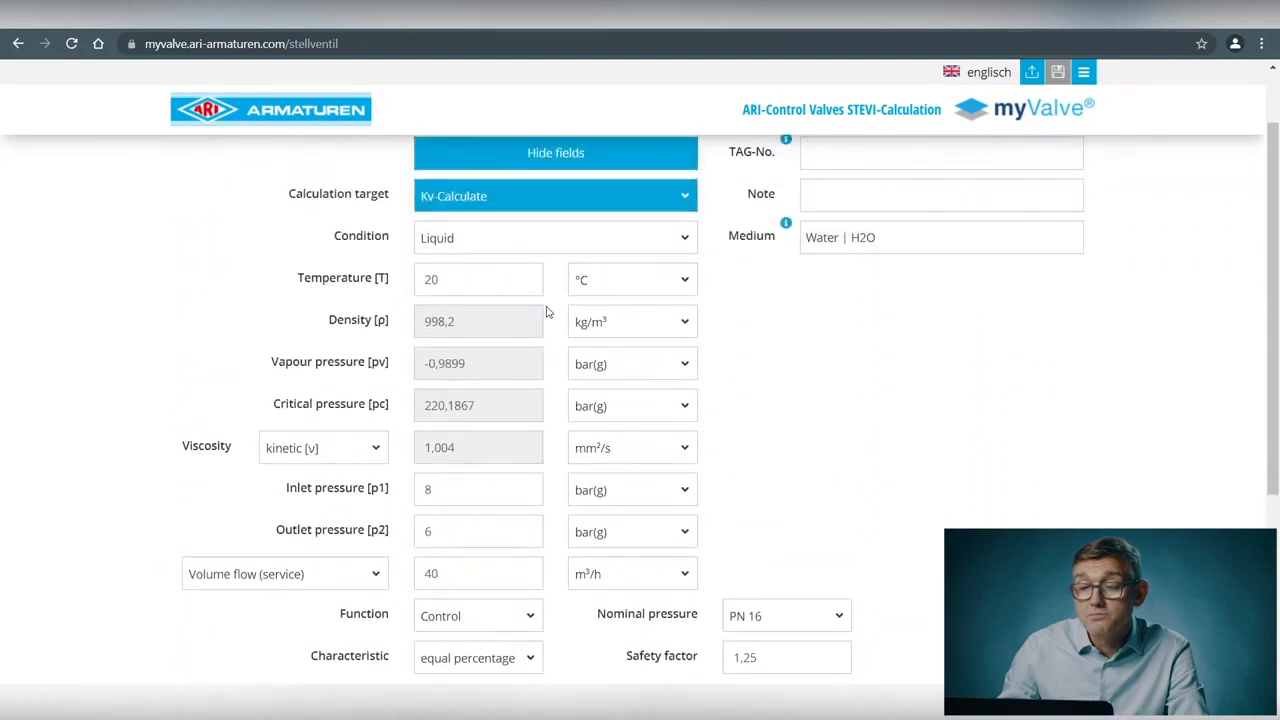
scroll(546, 313, down, 1)
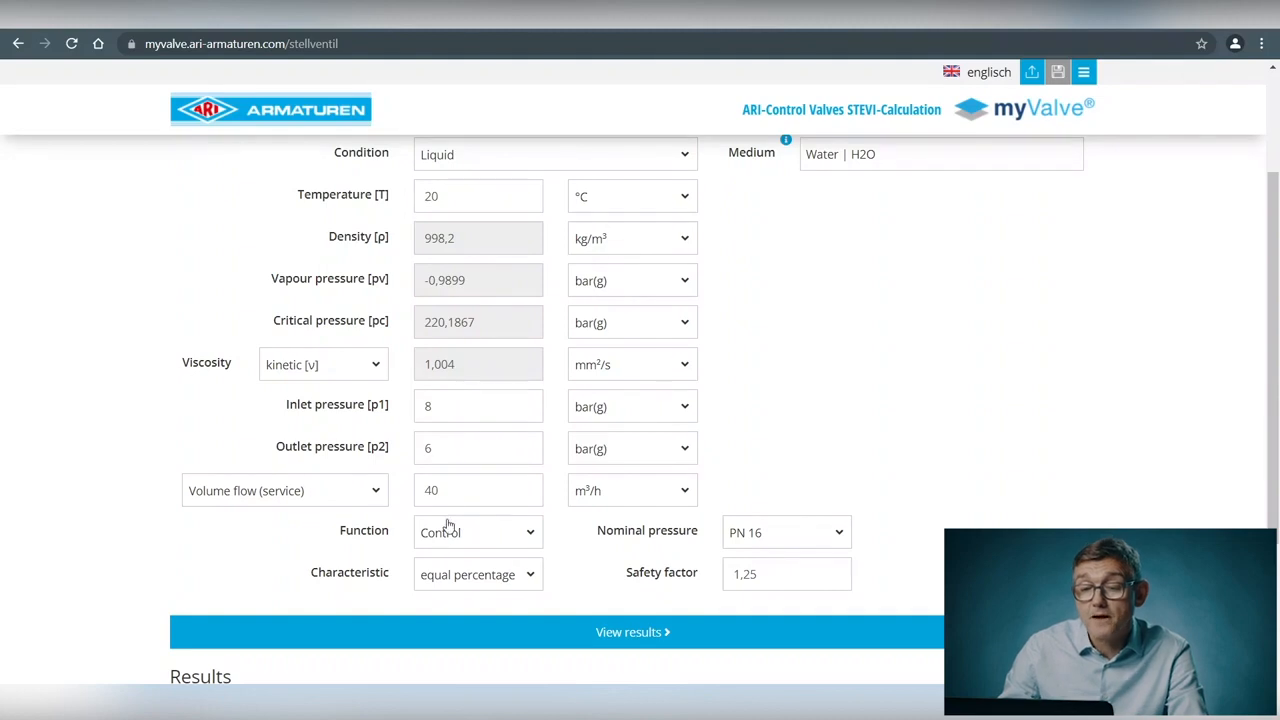
scroll(446, 524, down, 1)
scroll(446, 524, up, 1)
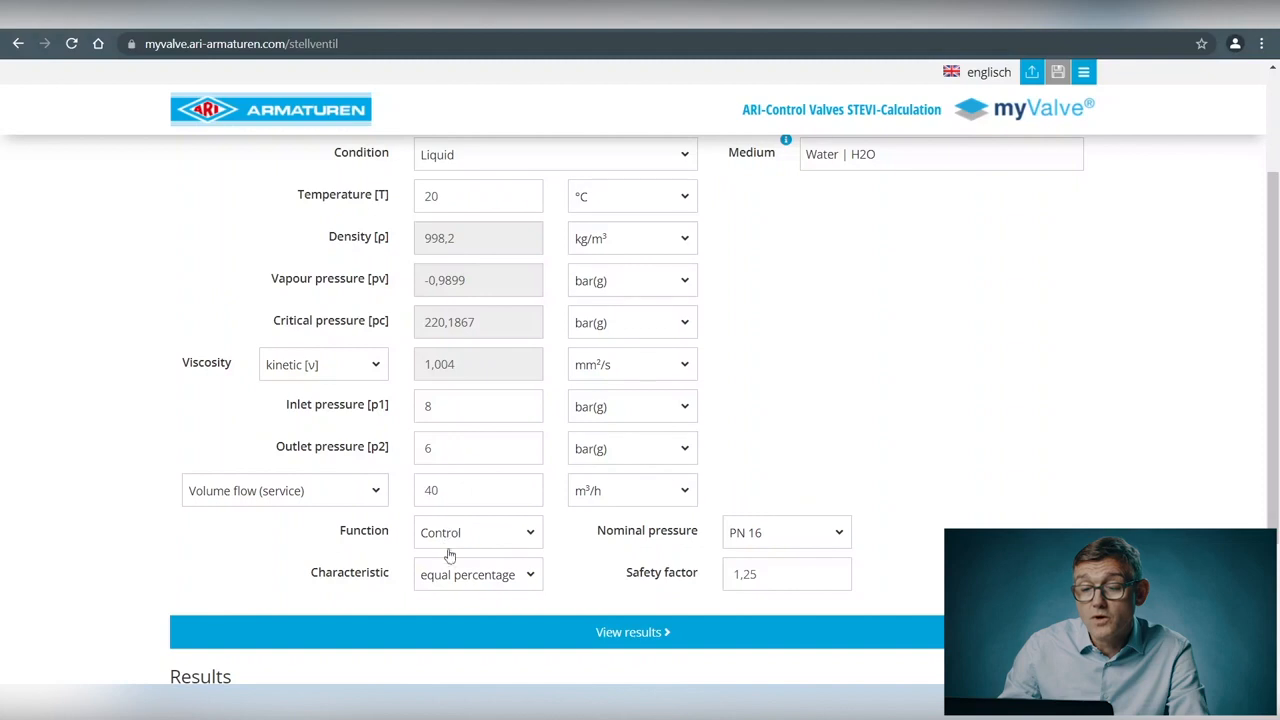
scroll(457, 538, up, 1)
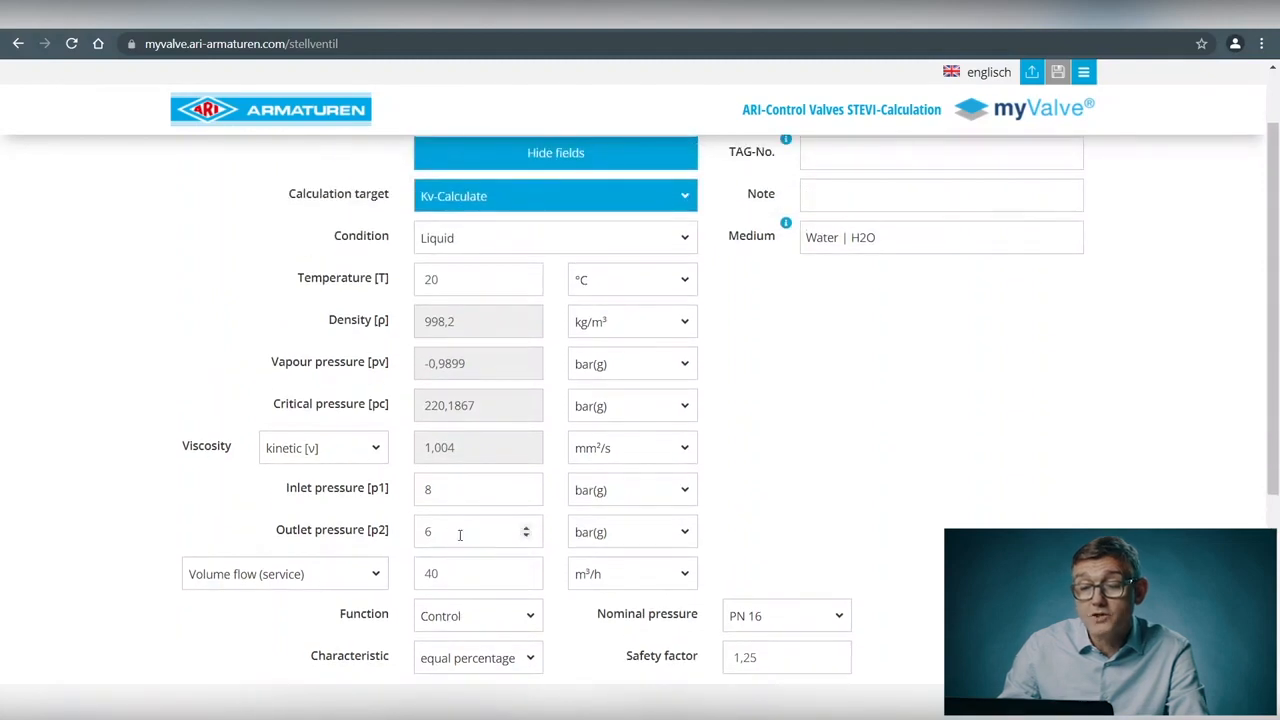
scroll(466, 492, up, 1)
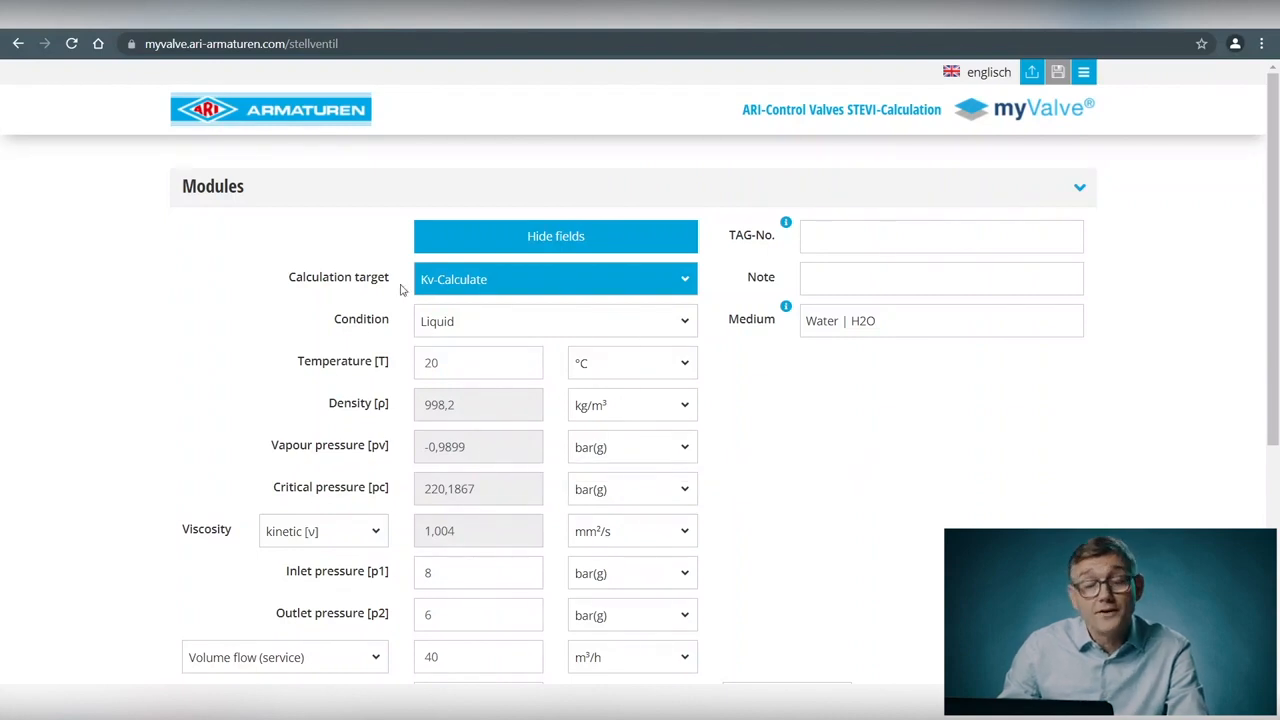
Step: Choose Kv-Calculate as the calculation target and set the condition to Saturated steam
click(614, 286)
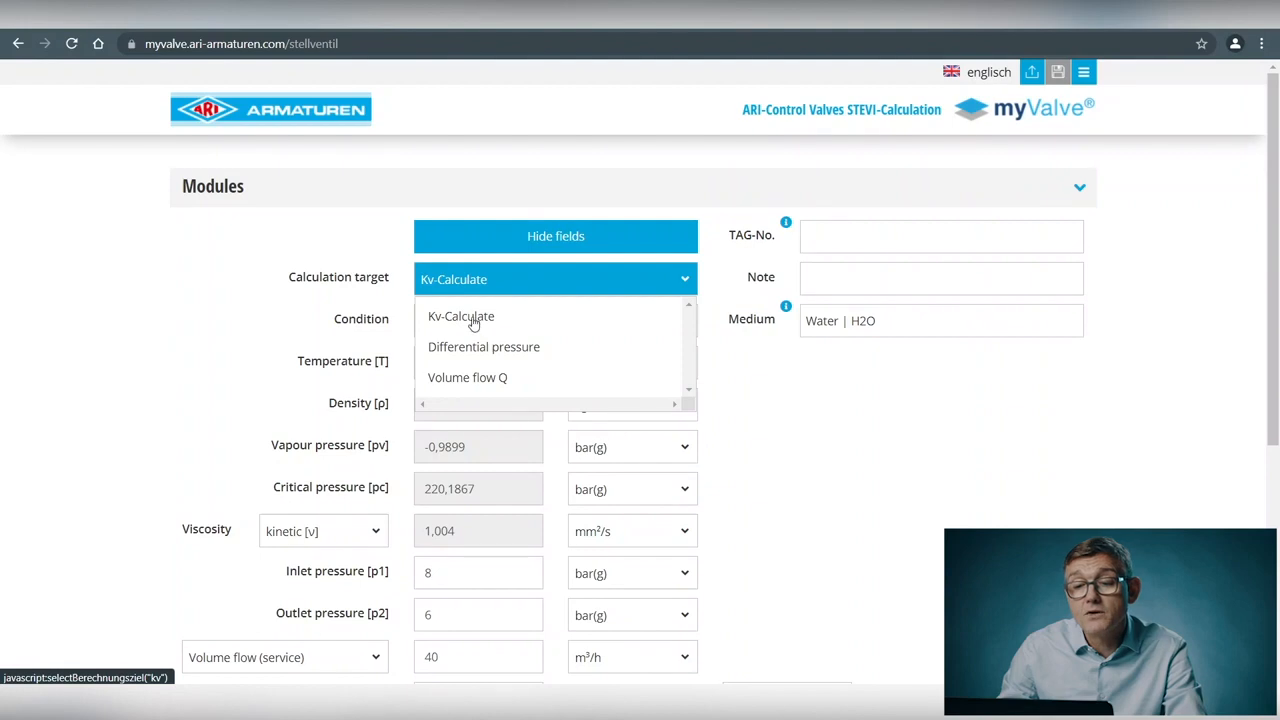
click(474, 323)
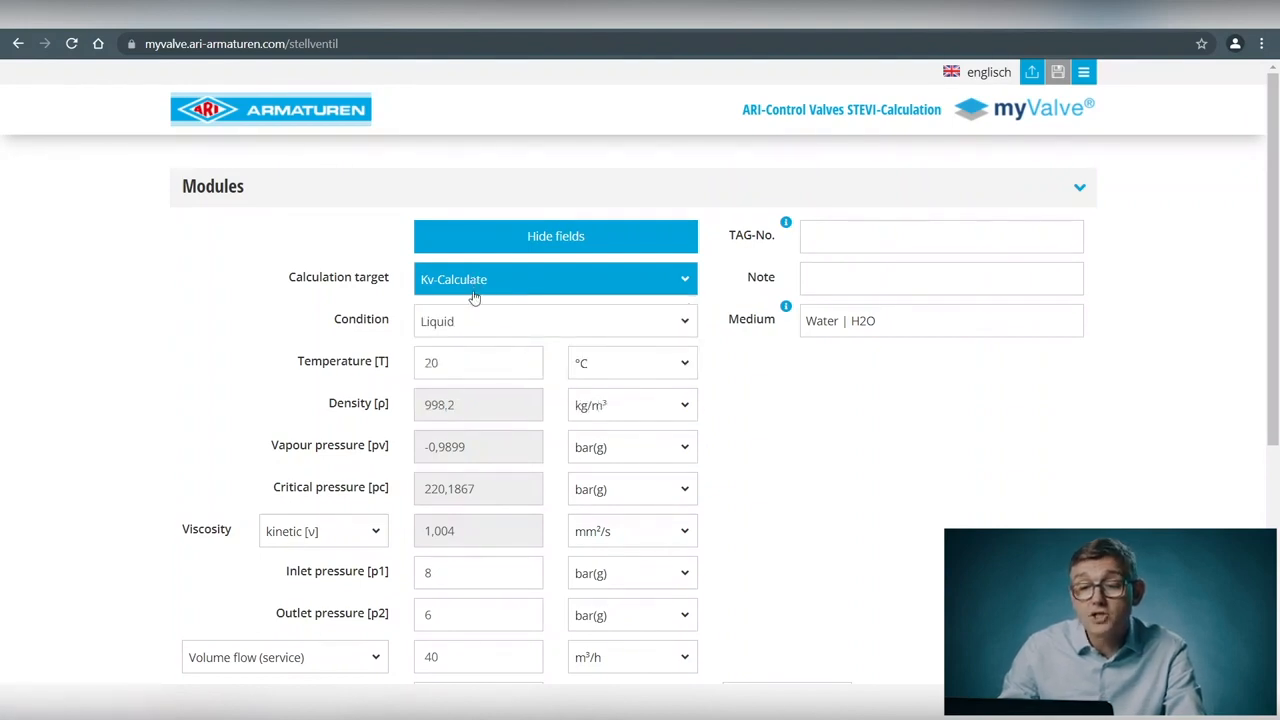
click(467, 325)
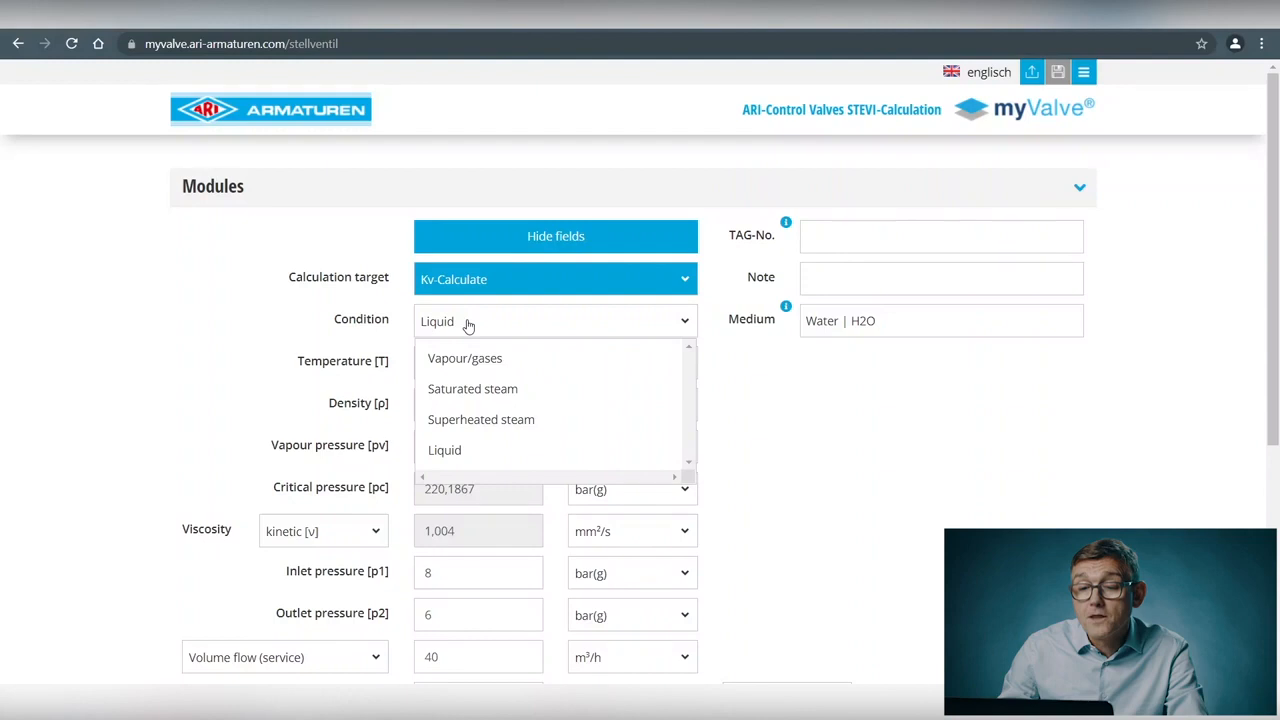
click(472, 394)
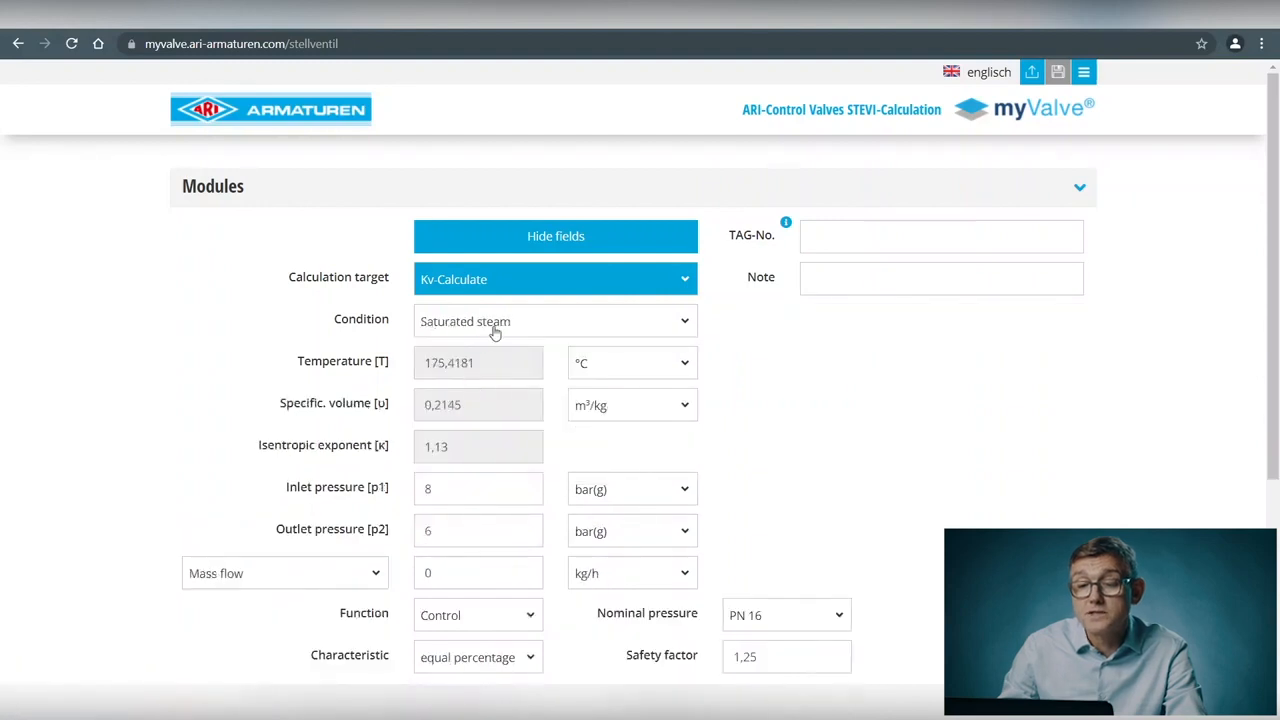
Step: Set the inlet pressure to 3,5 bar(g) and the outlet pressure to 2 bar(g)
scroll(472, 383, down, 2)
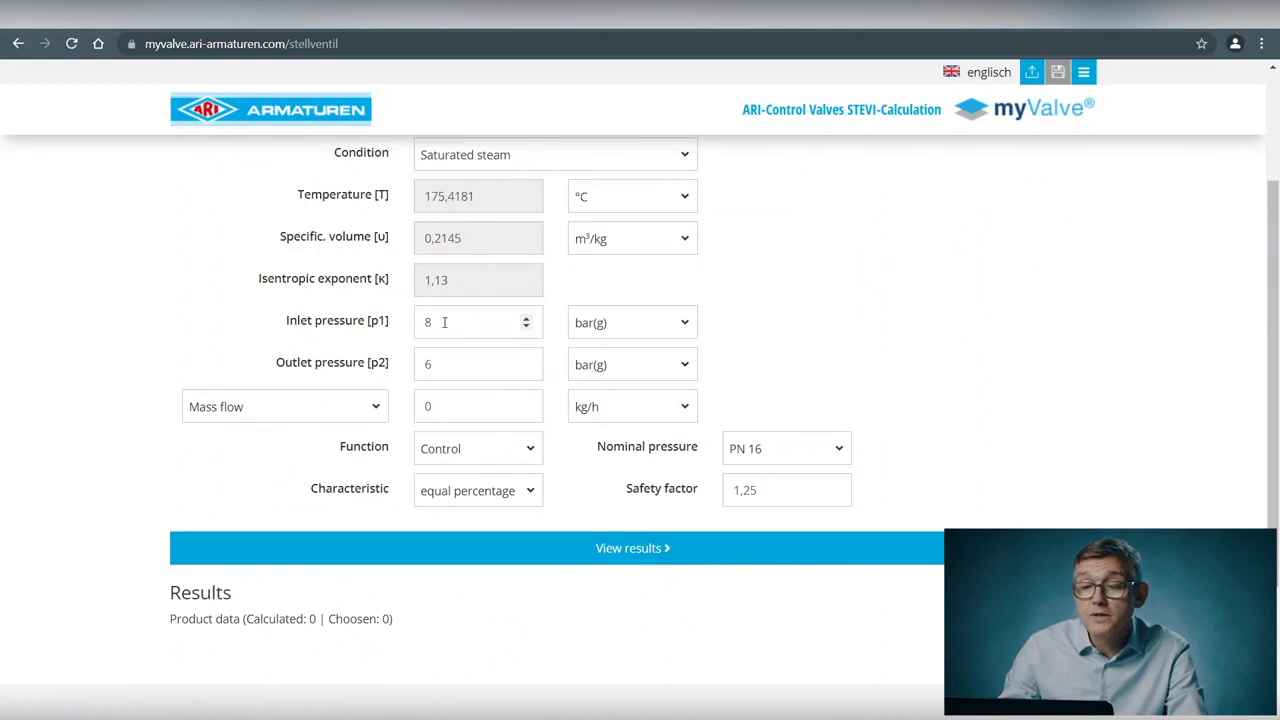
click(447, 321)
key(BackSpace)
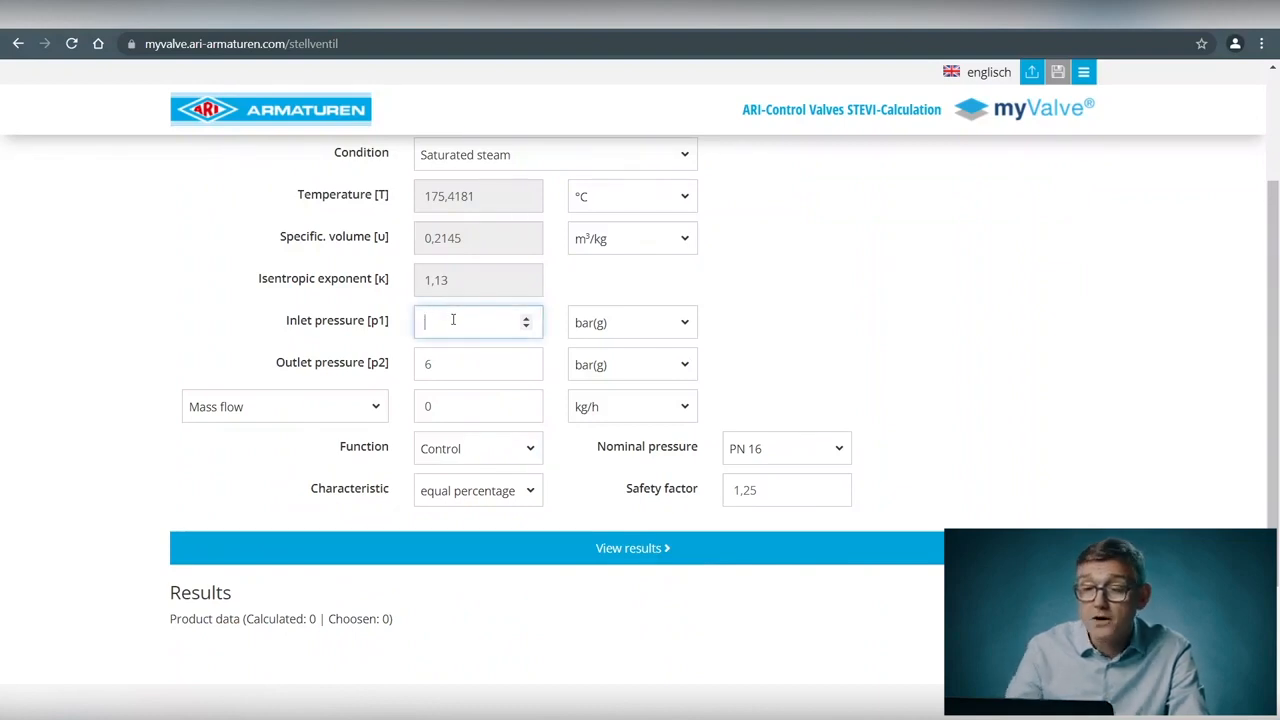
text(3,5)
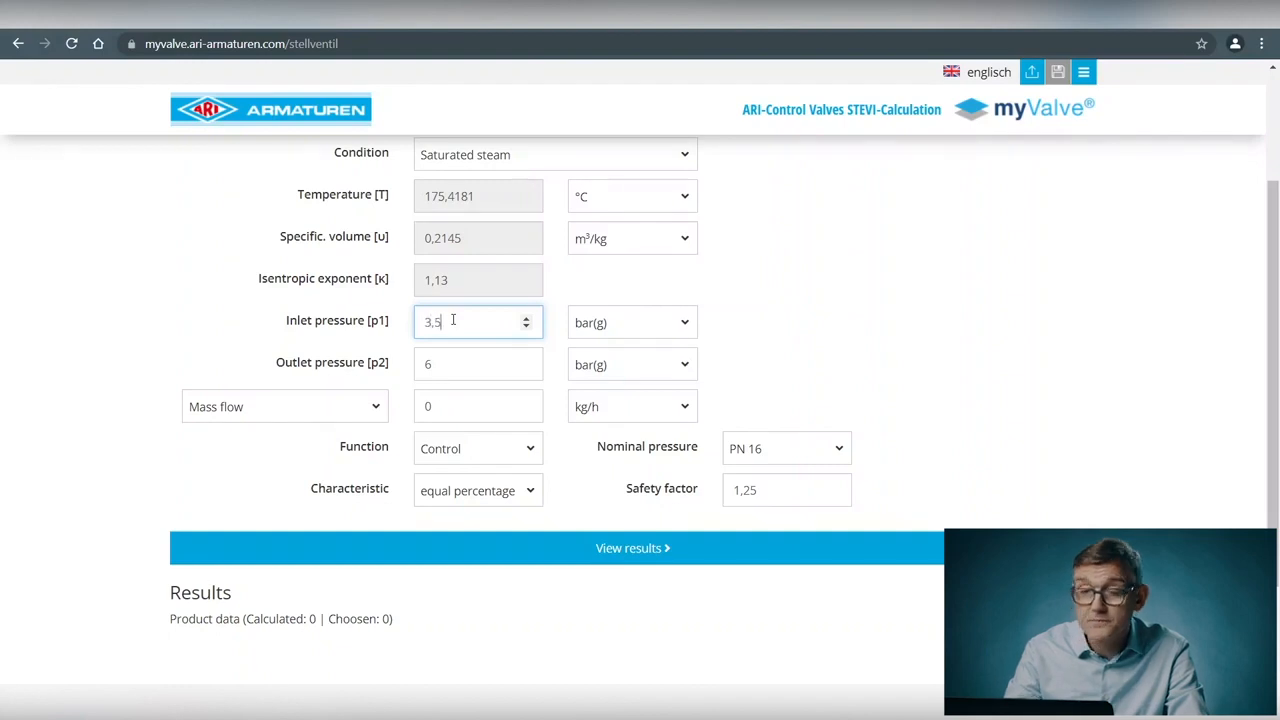
click(437, 365)
key(BackSpace)
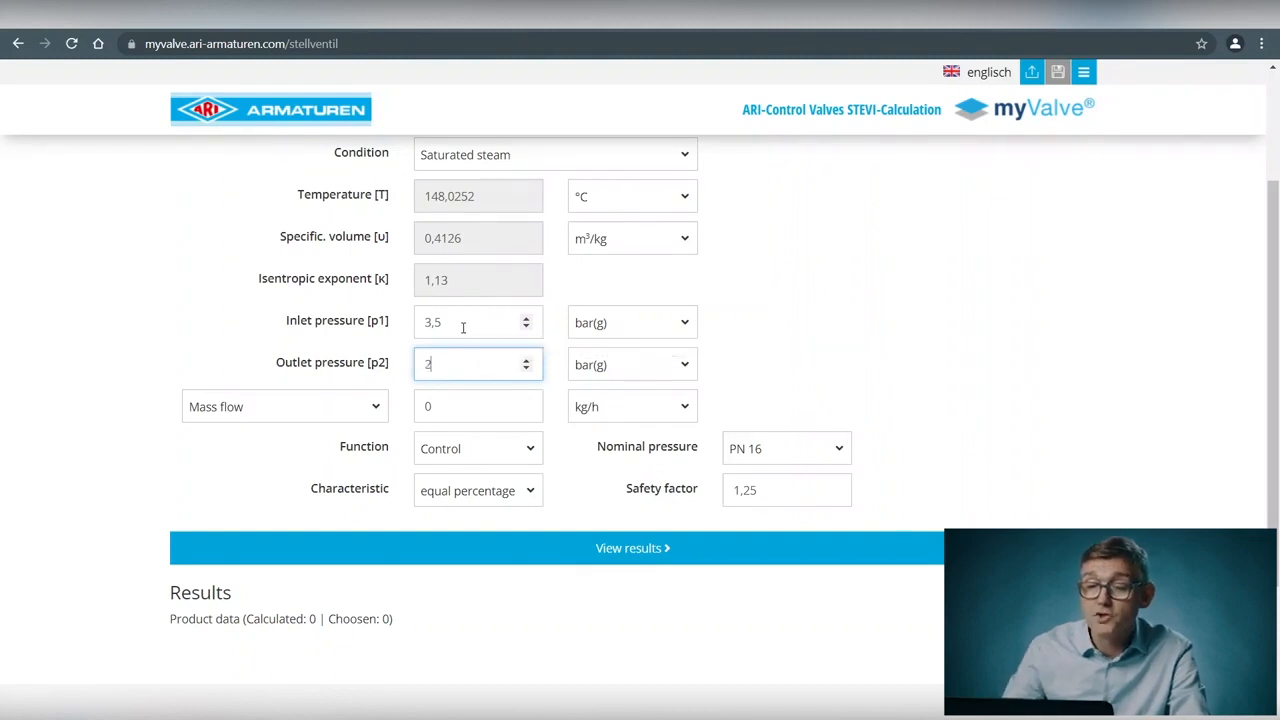
Step: Look through the pressure units offered for the inlet pressure, keeping bar(g)
click(689, 326)
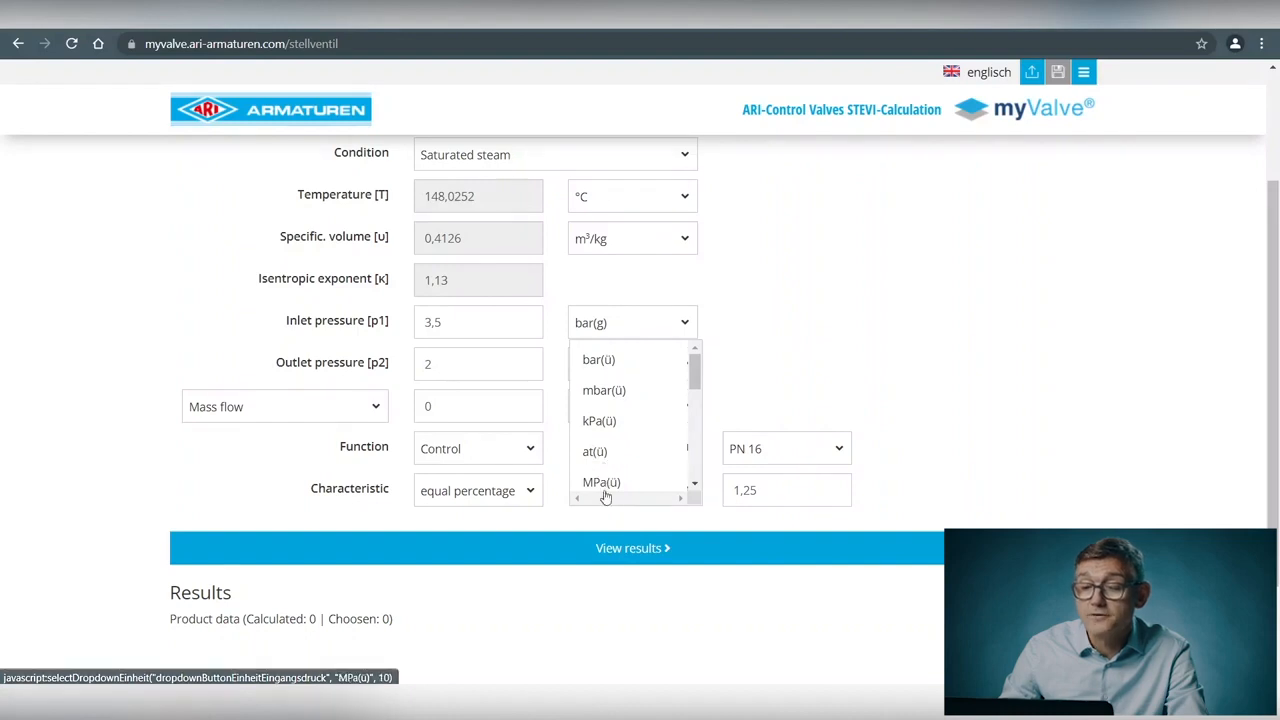
click(694, 486)
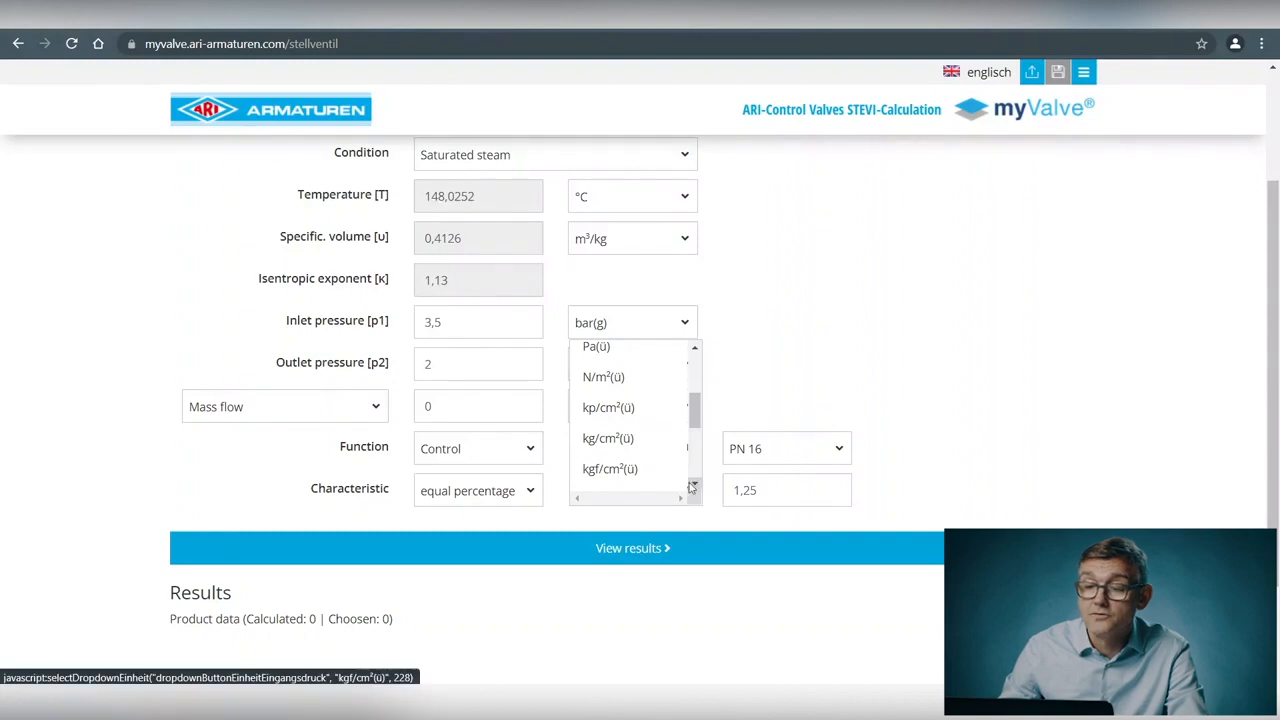
click(694, 486)
click(694, 486)
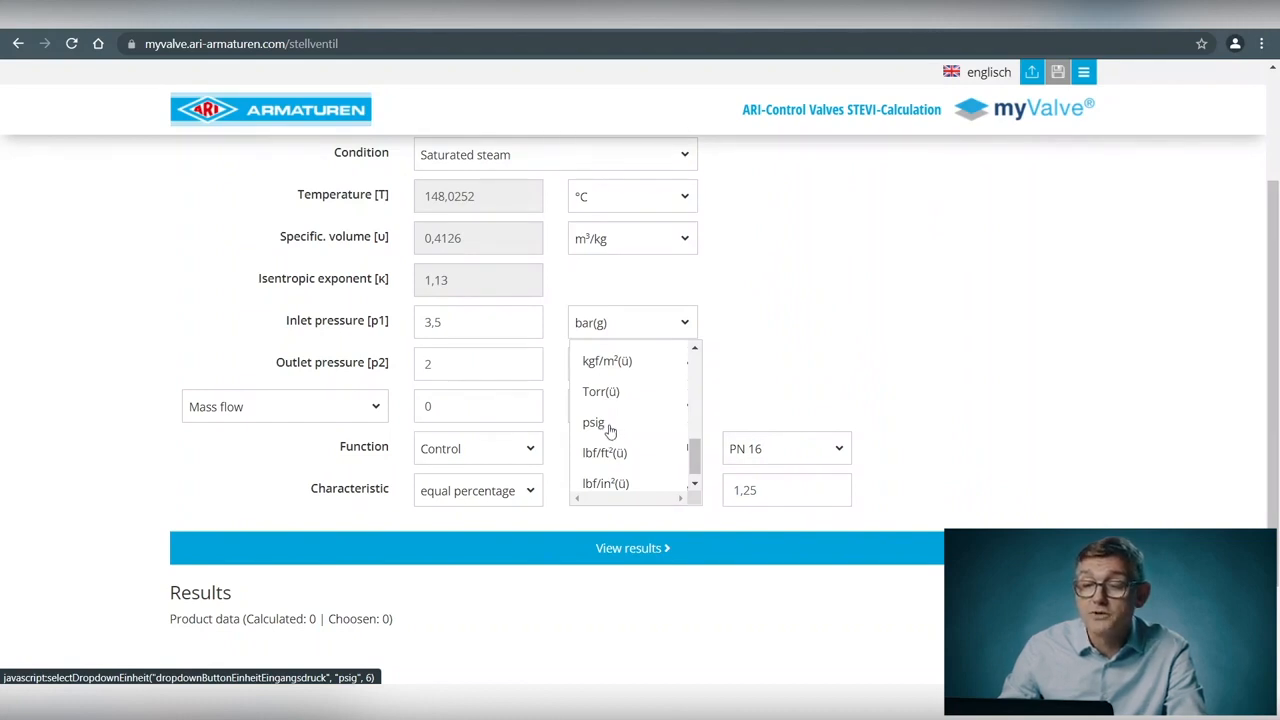
scroll(610, 430, up, 3)
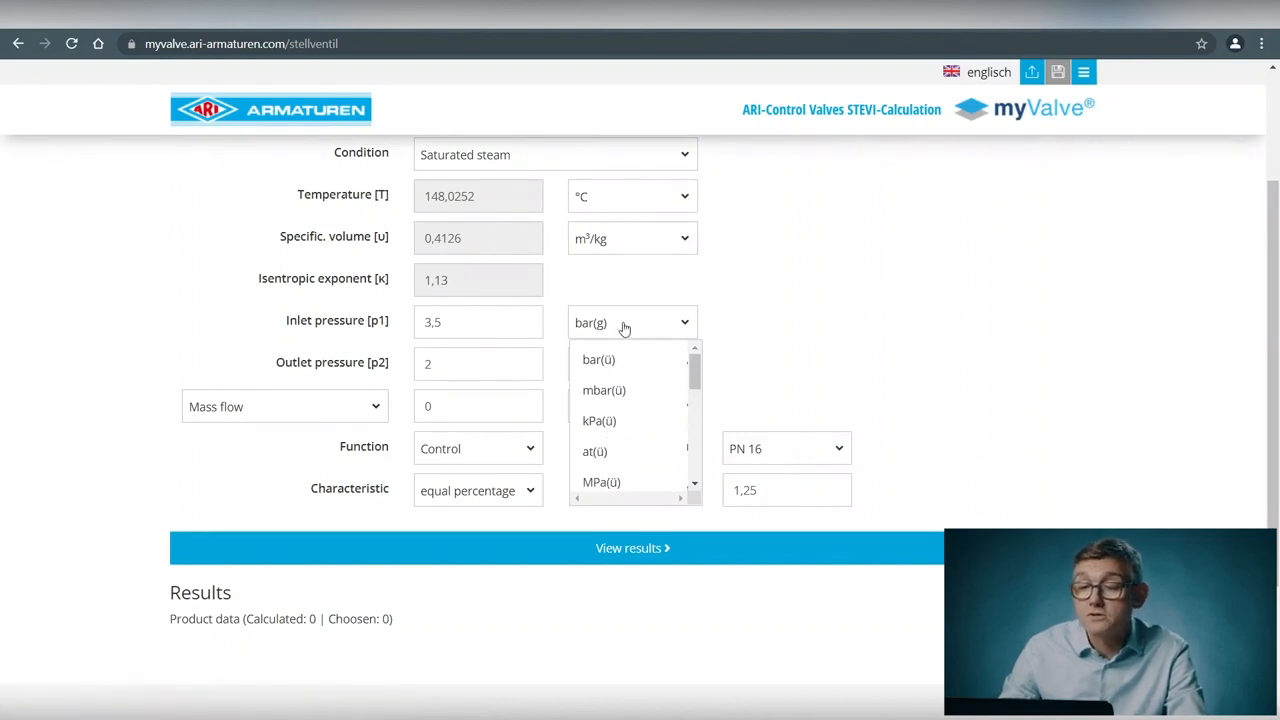
click(624, 325)
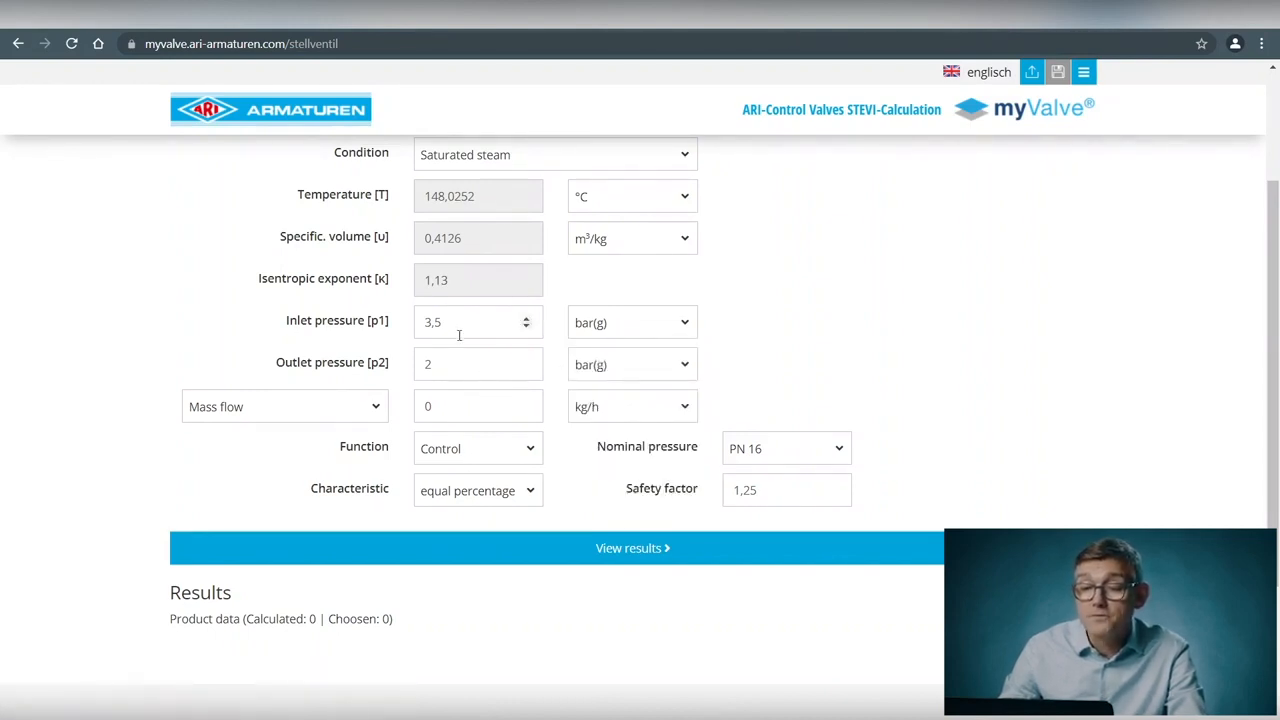
Step: Choose Mass flow as the flow type and set it to 150 kg/h
click(377, 410)
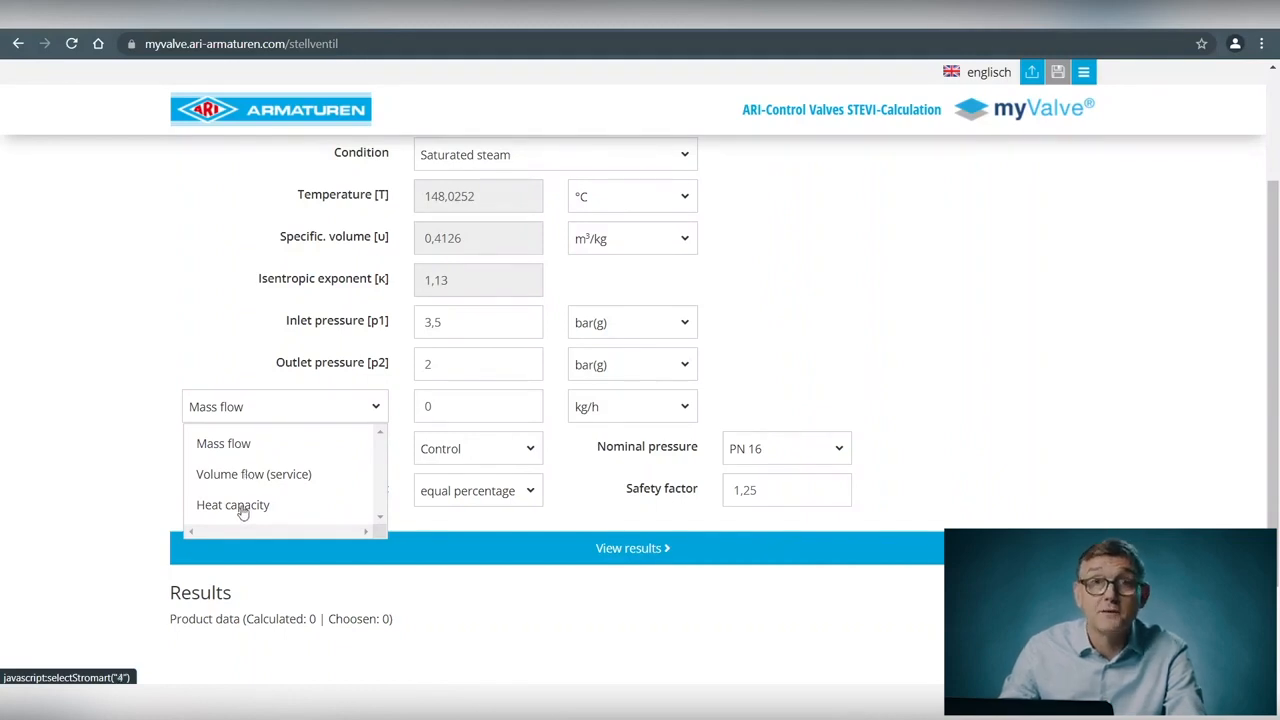
click(243, 452)
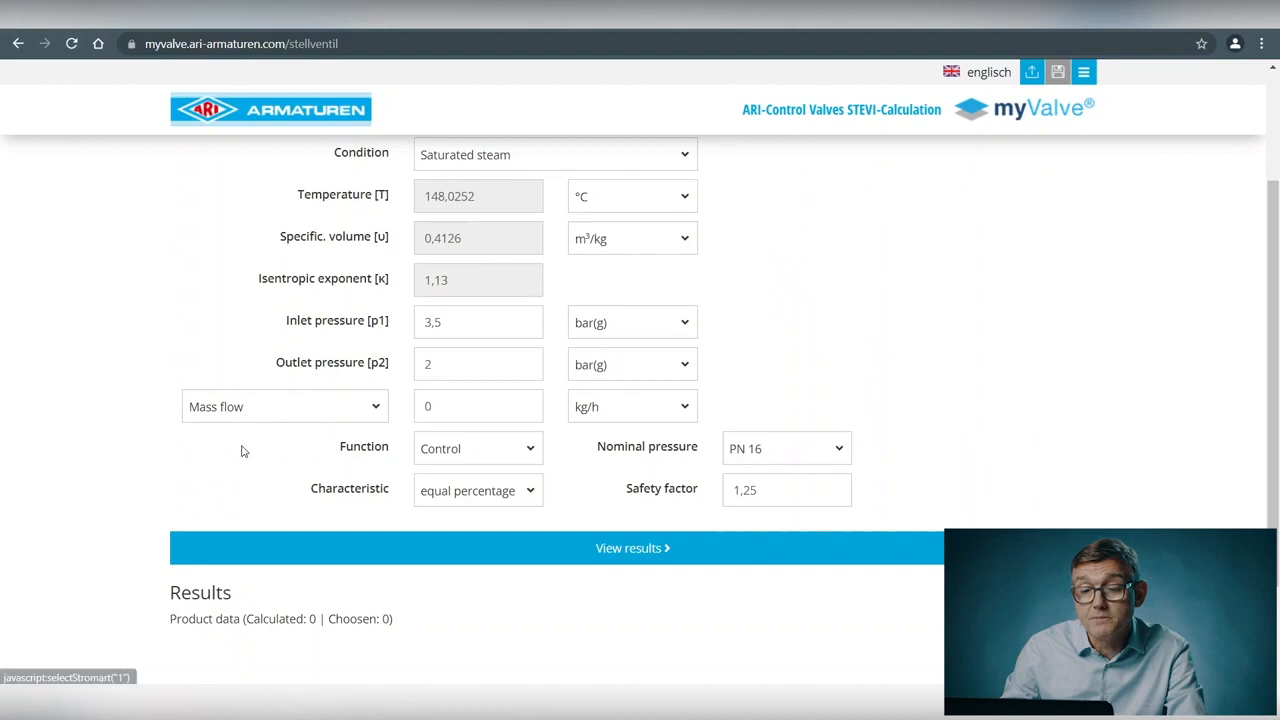
click(440, 408)
text(150)
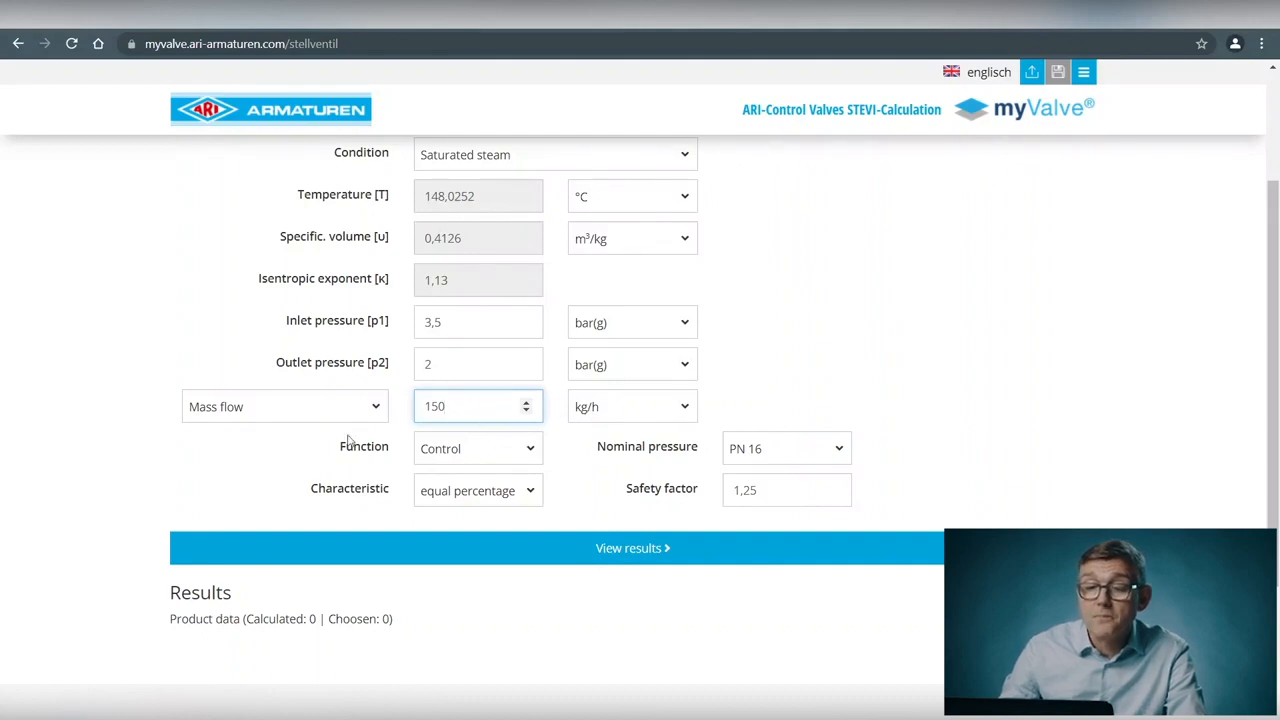
Step: Select the Control function with an equal percentage characteristic and a nominal pressure of PN 16
click(532, 453)
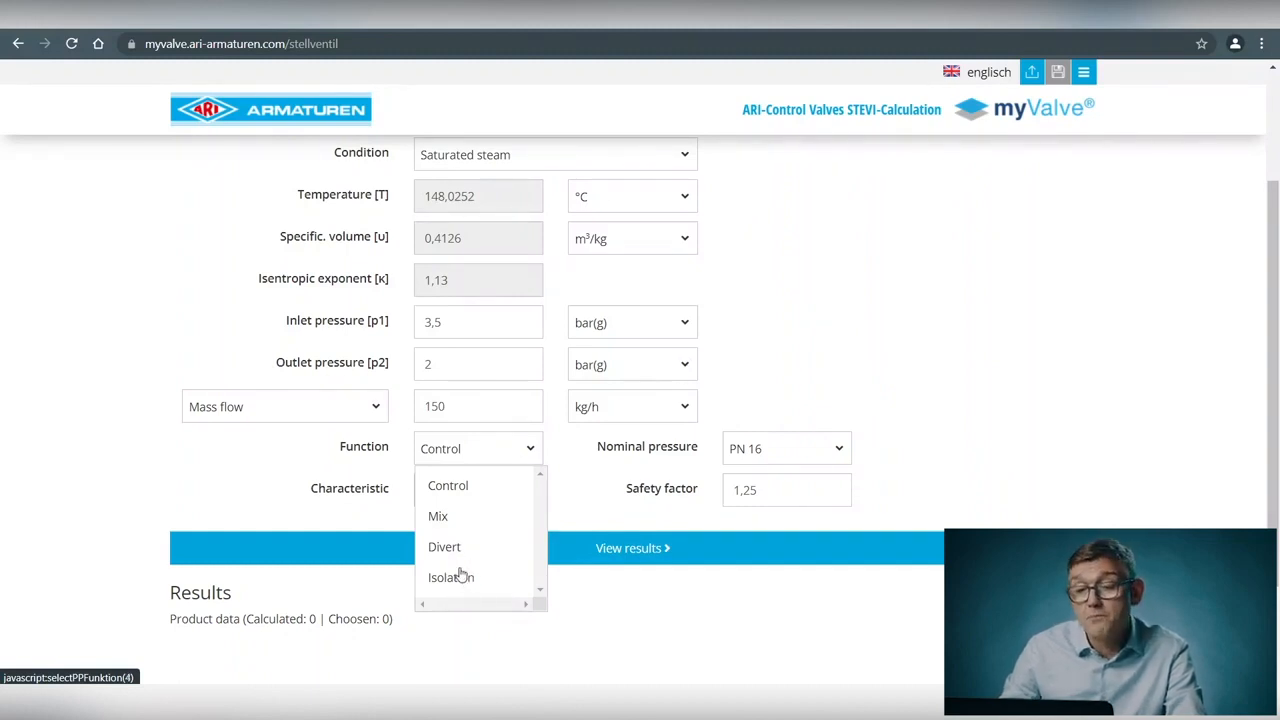
click(458, 489)
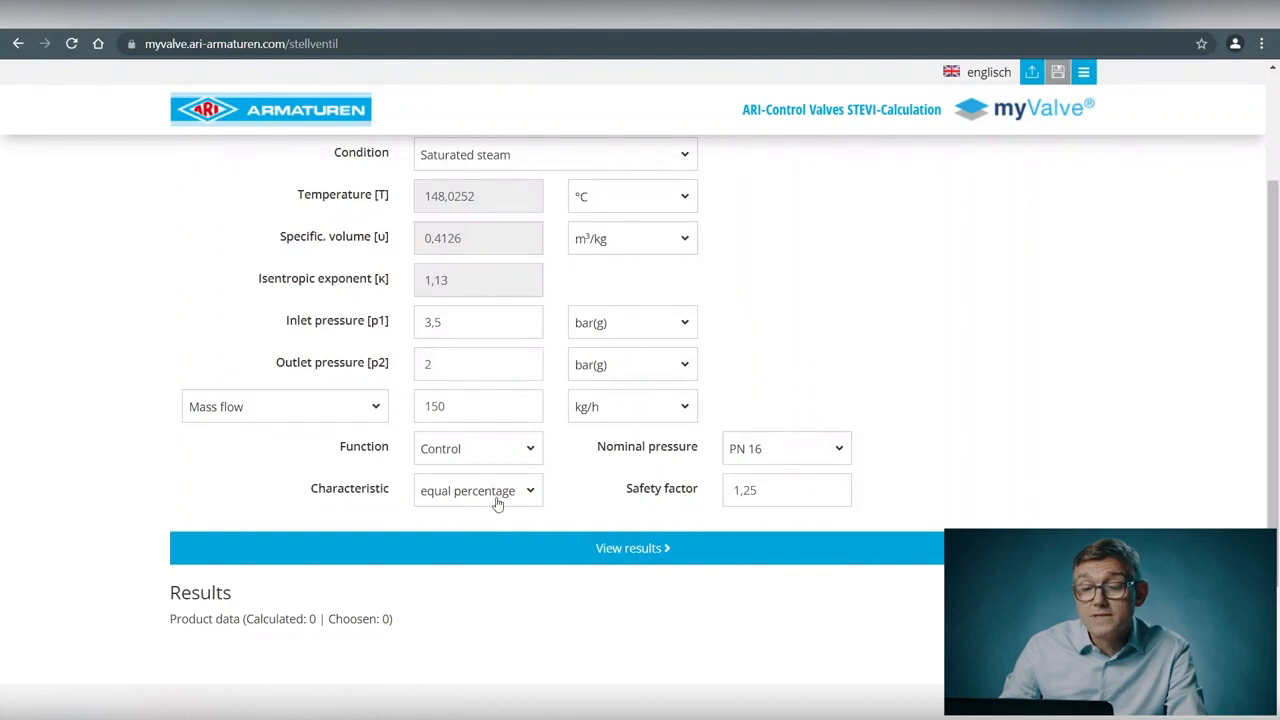
click(531, 493)
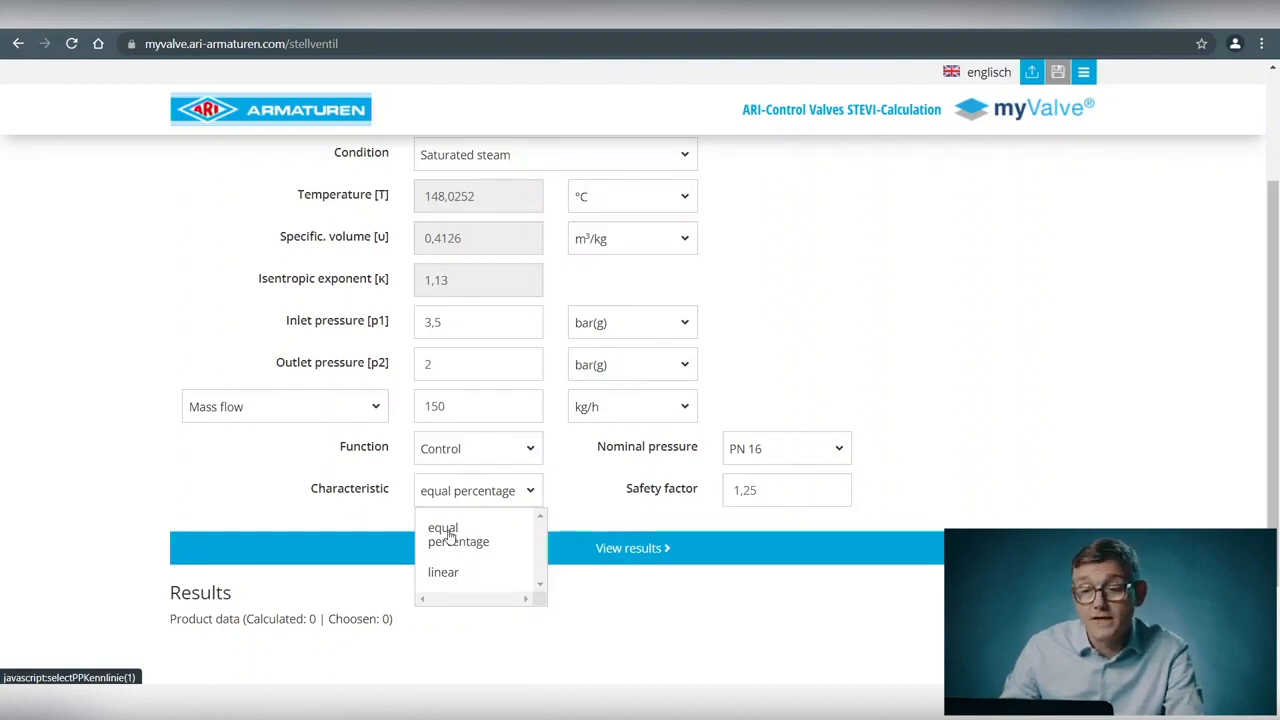
click(452, 535)
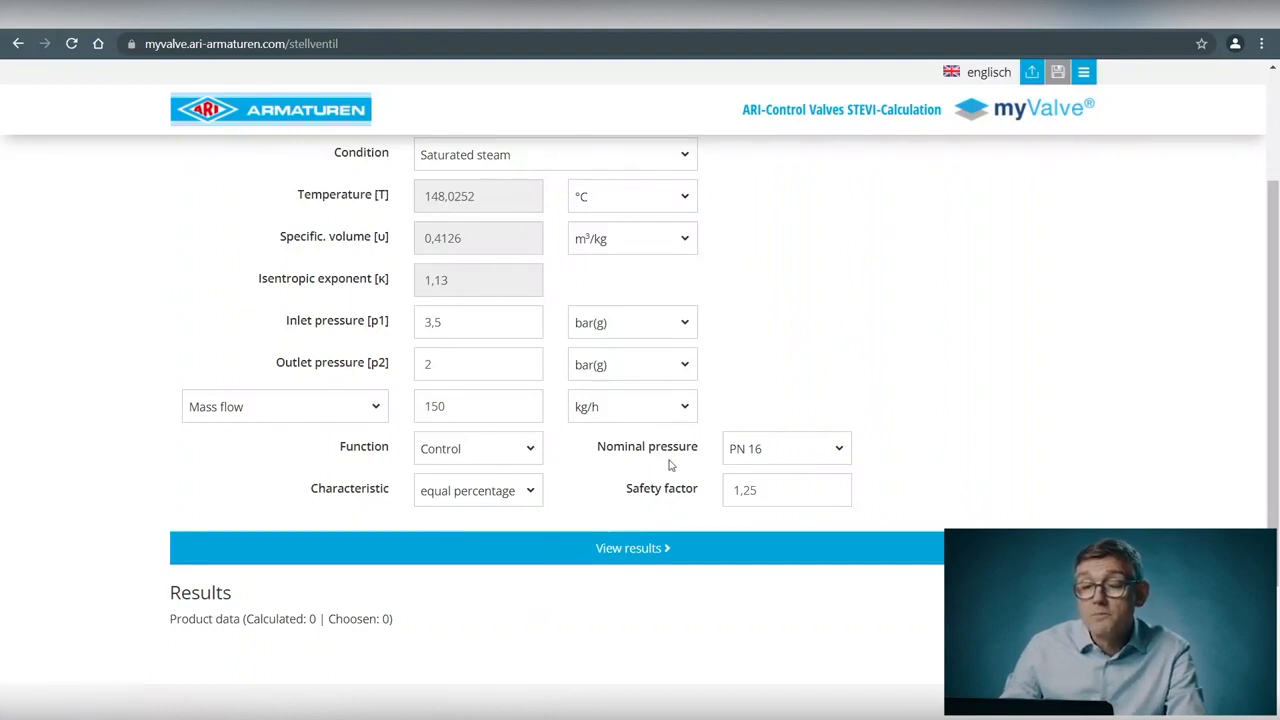
click(837, 448)
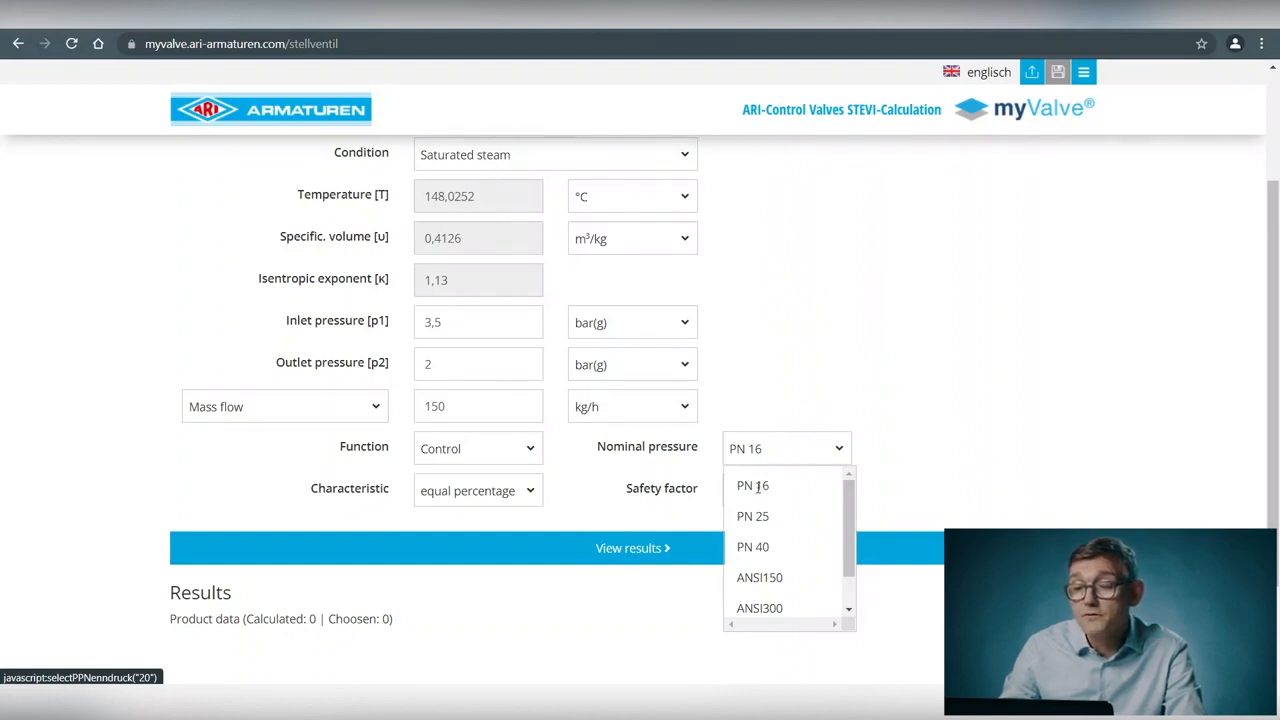
click(758, 488)
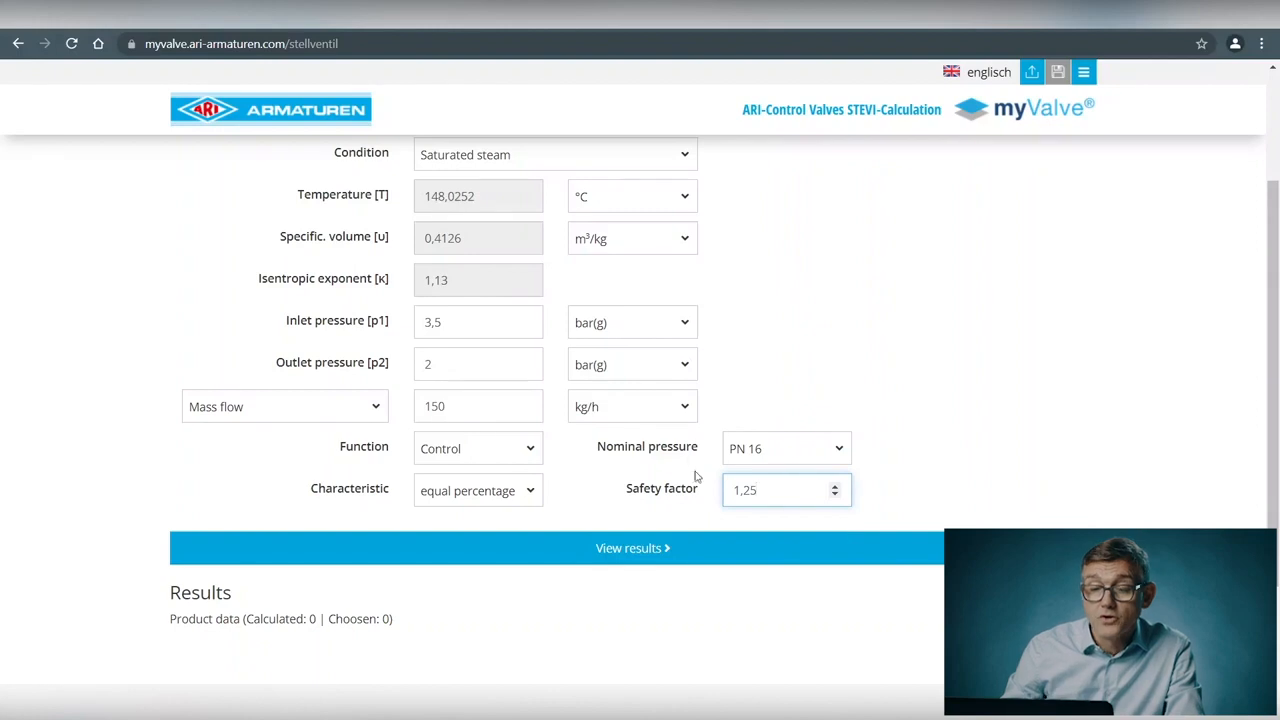
Step: Recheck the entered calculation data and calculate the list of matching control valves
scroll(625, 433, up, 2)
scroll(624, 433, down, 2)
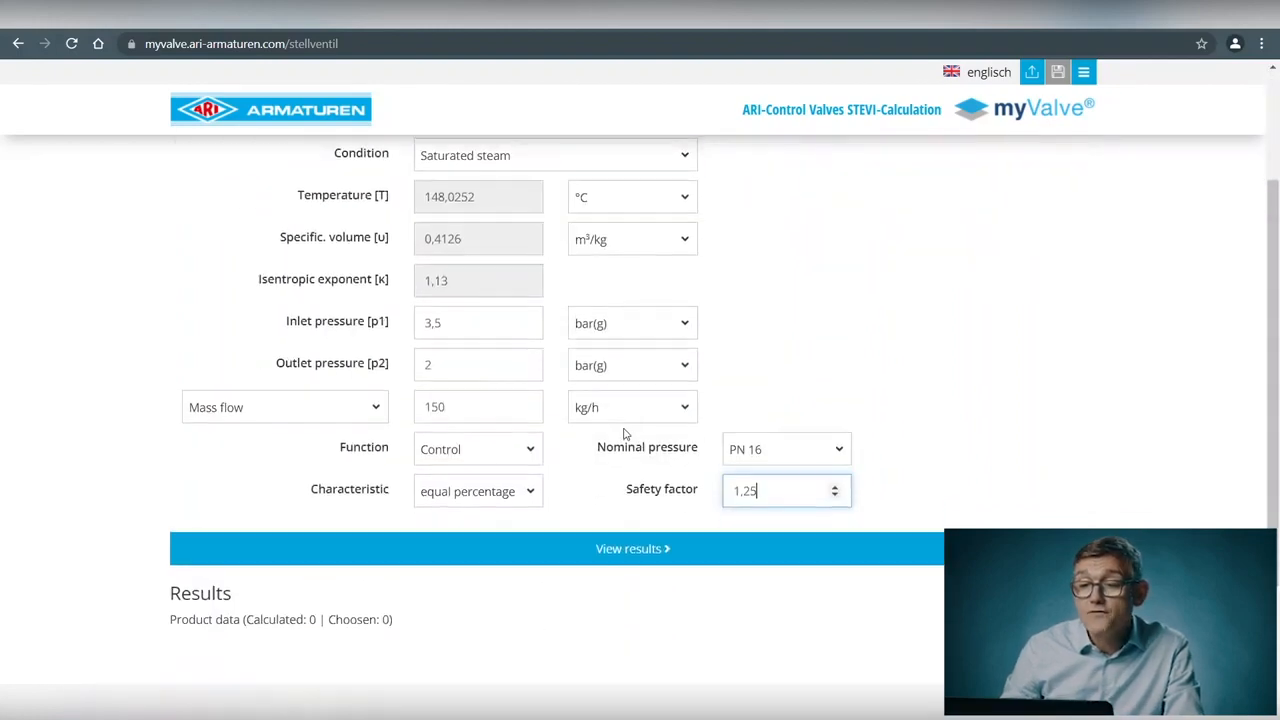
scroll(624, 433, up, 2)
scroll(624, 433, down, 1)
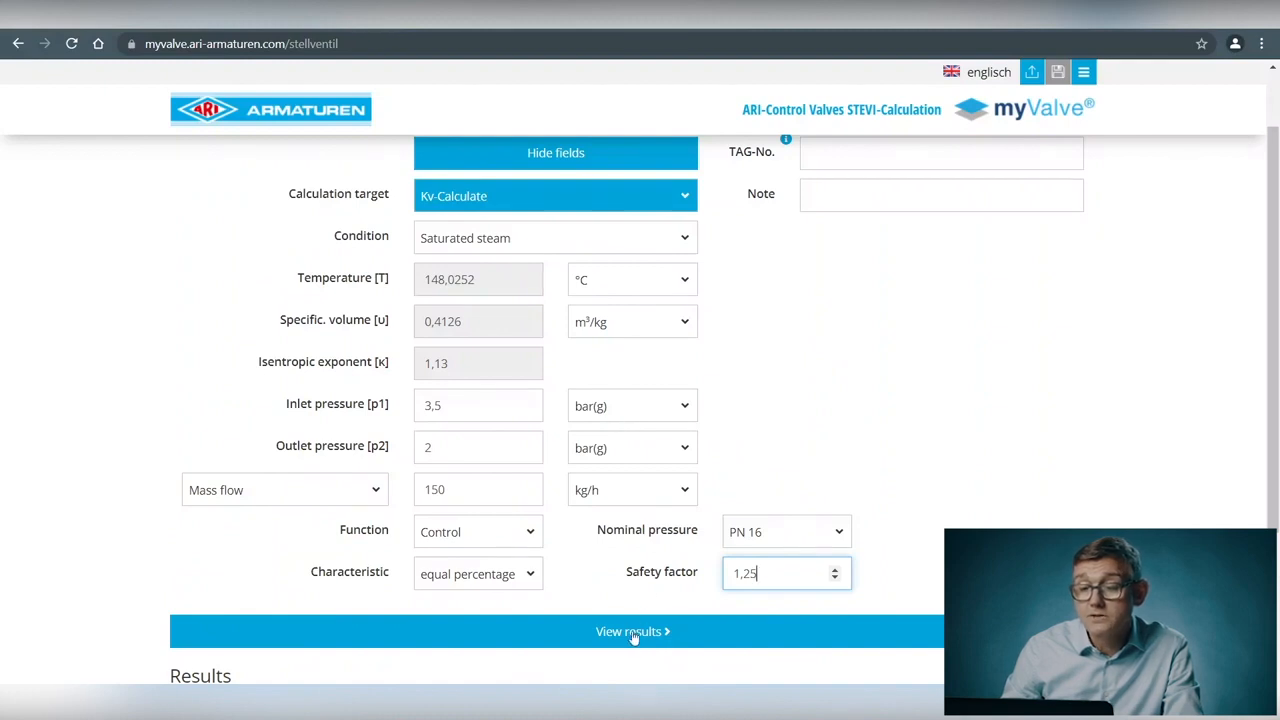
scroll(630, 637, down, 1)
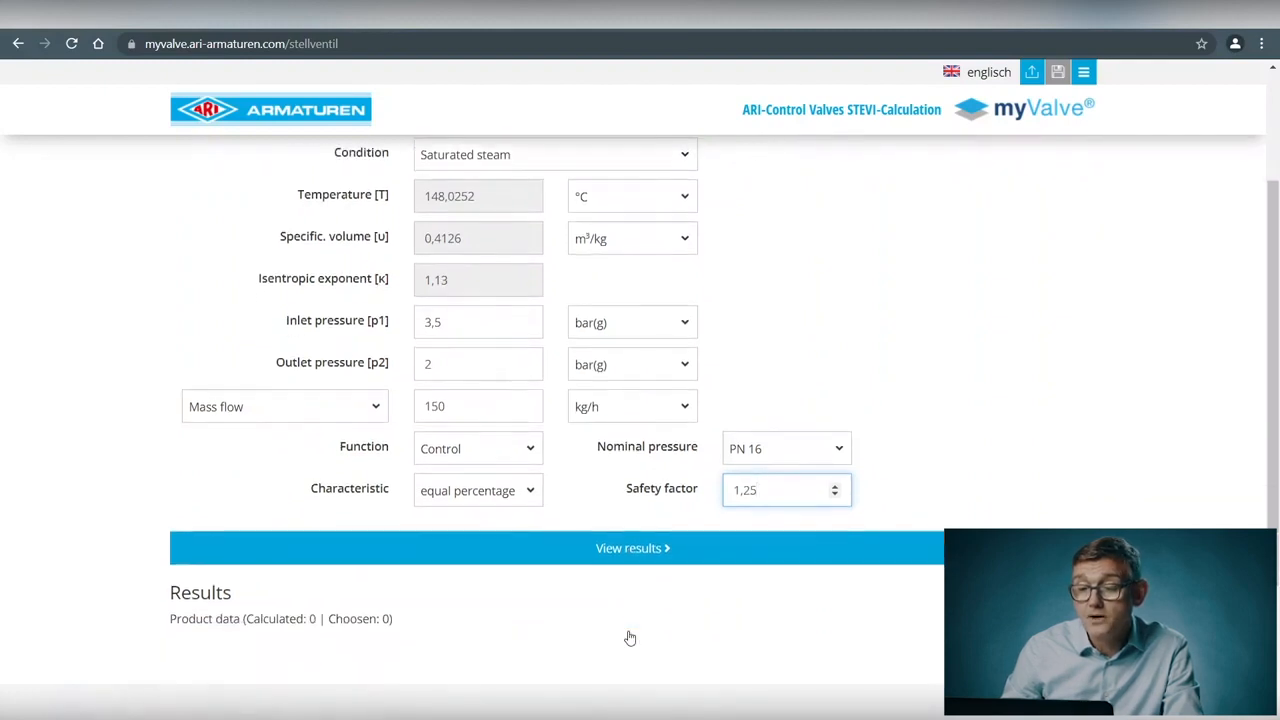
click(634, 551)
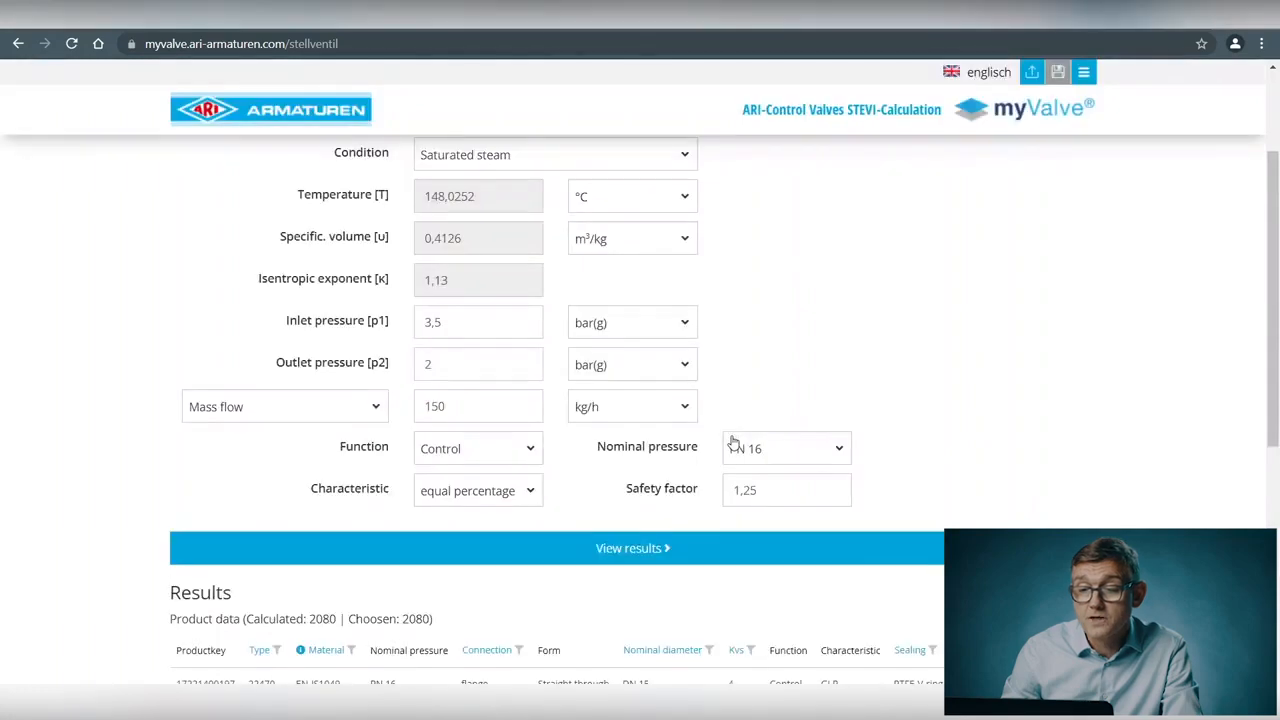
scroll(445, 478, down, 2)
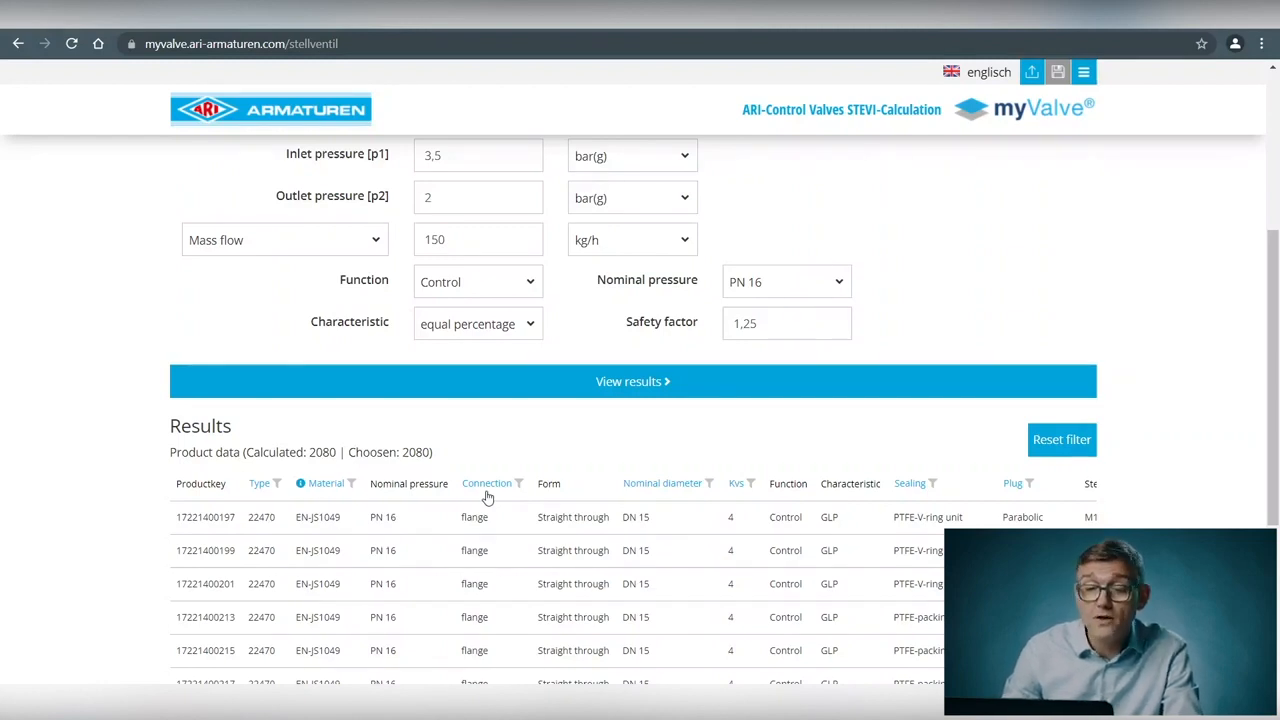
Step: Filter the valve results by the material EN-JS1049
click(326, 484)
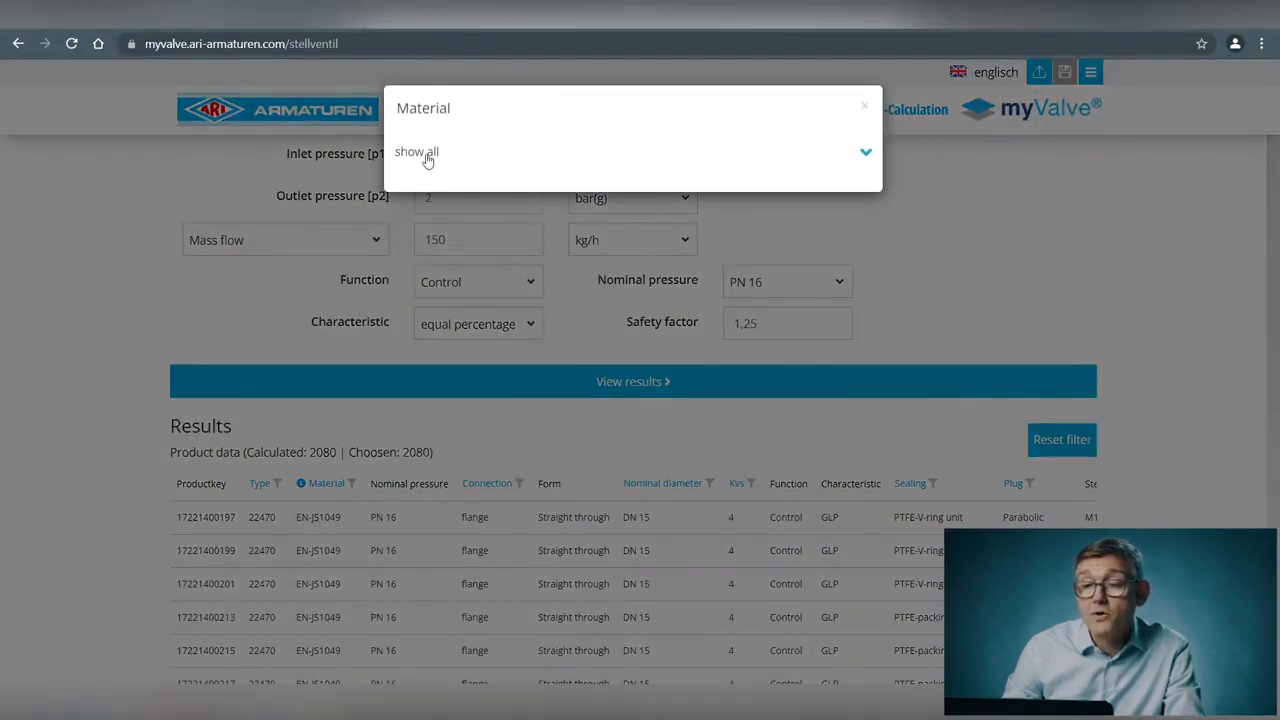
click(427, 158)
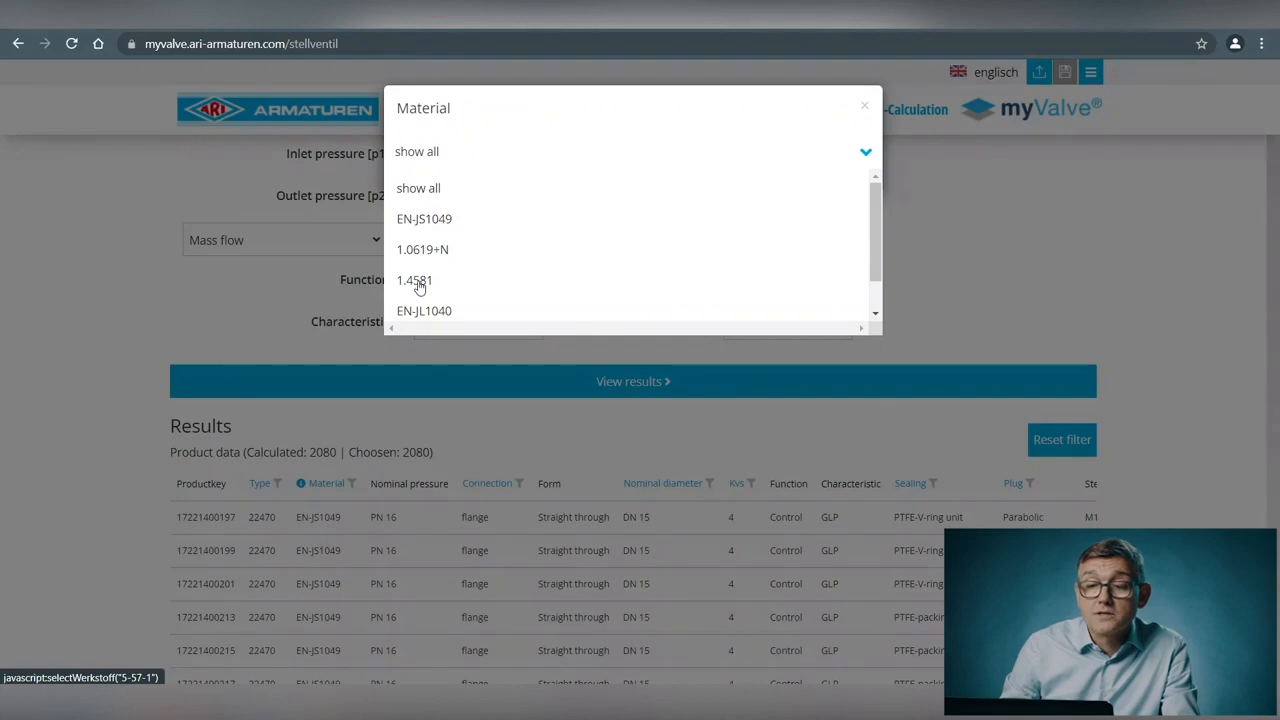
click(422, 220)
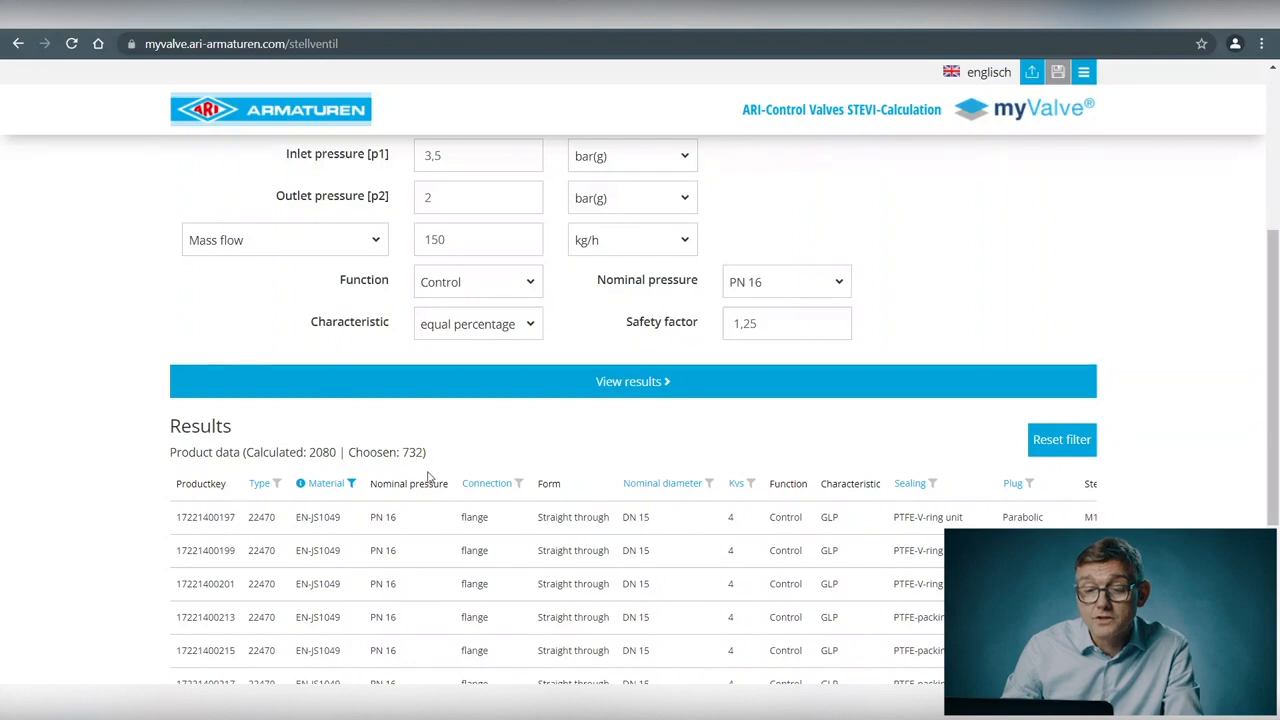
Step: Restrict the valve results to the flange connection and the PTFE-V-ring unit sealing
click(490, 485)
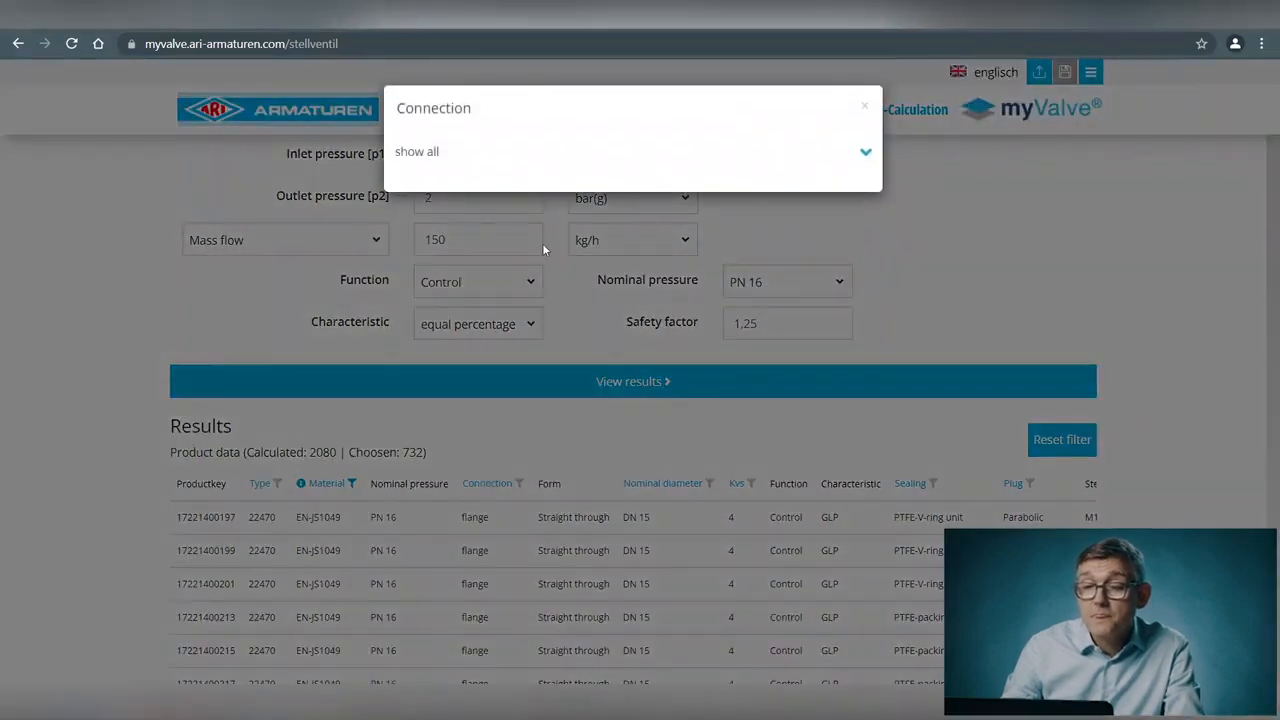
click(442, 158)
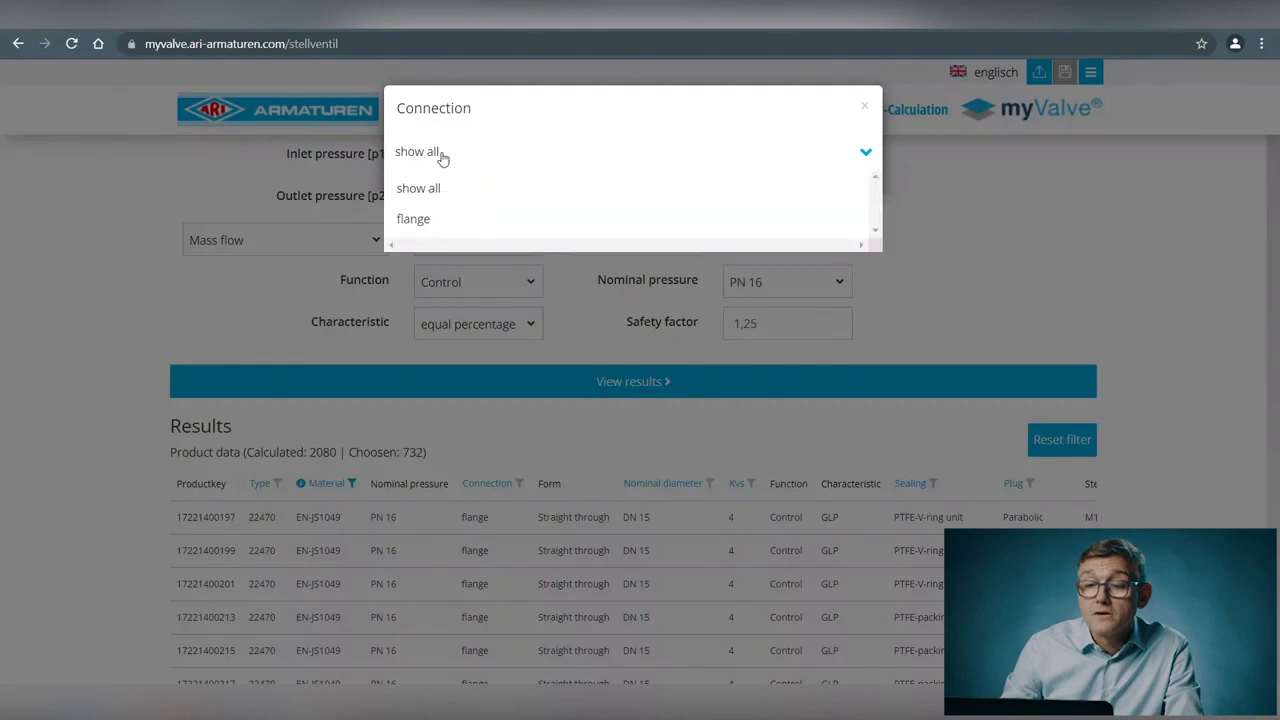
click(418, 221)
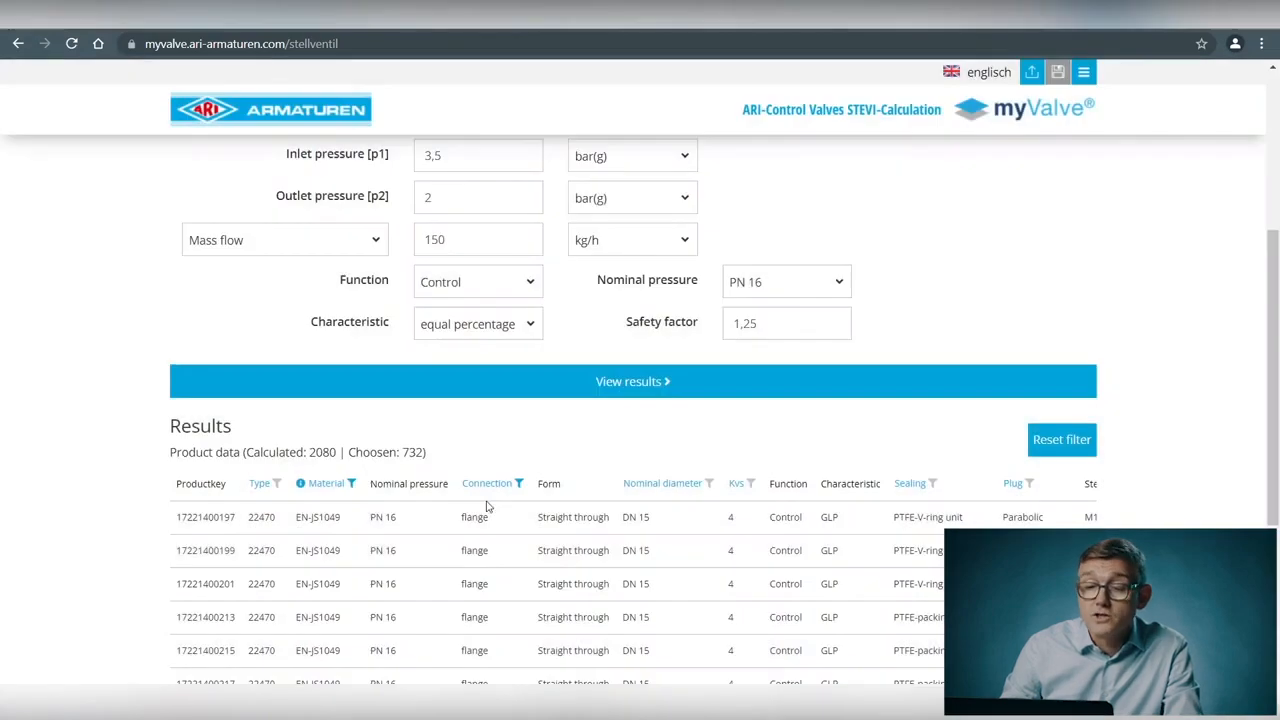
click(917, 490)
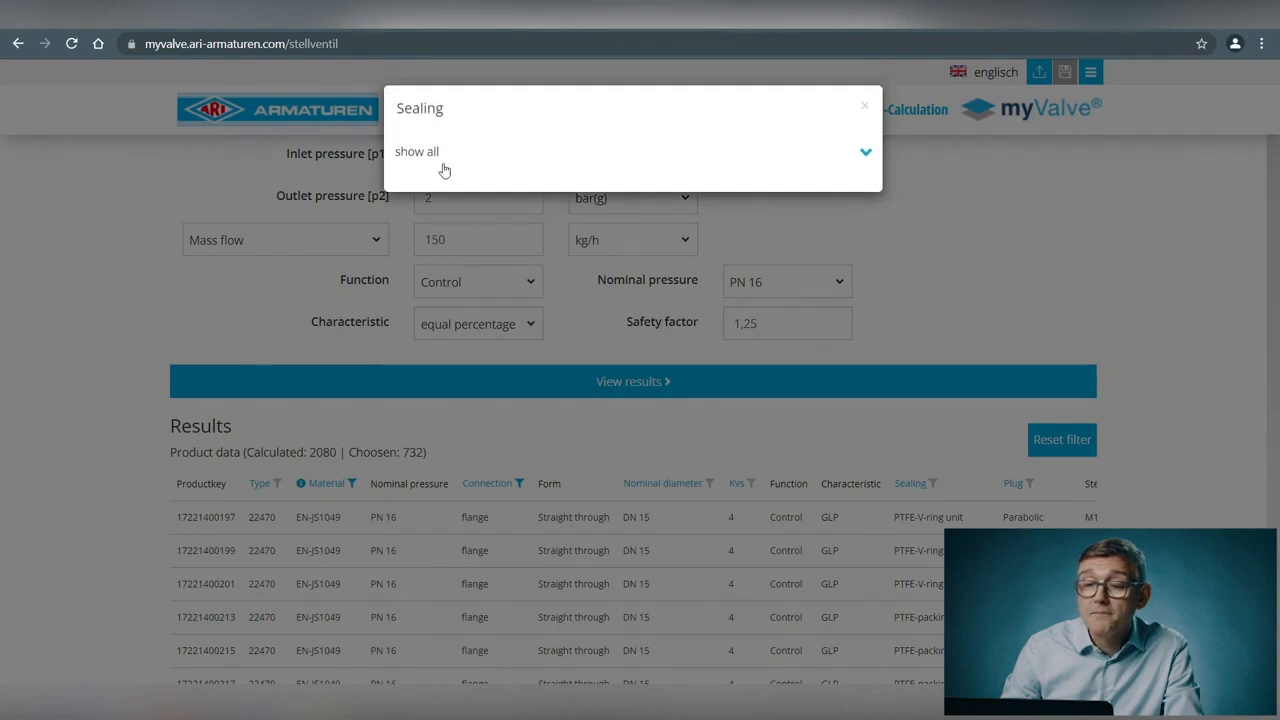
click(428, 155)
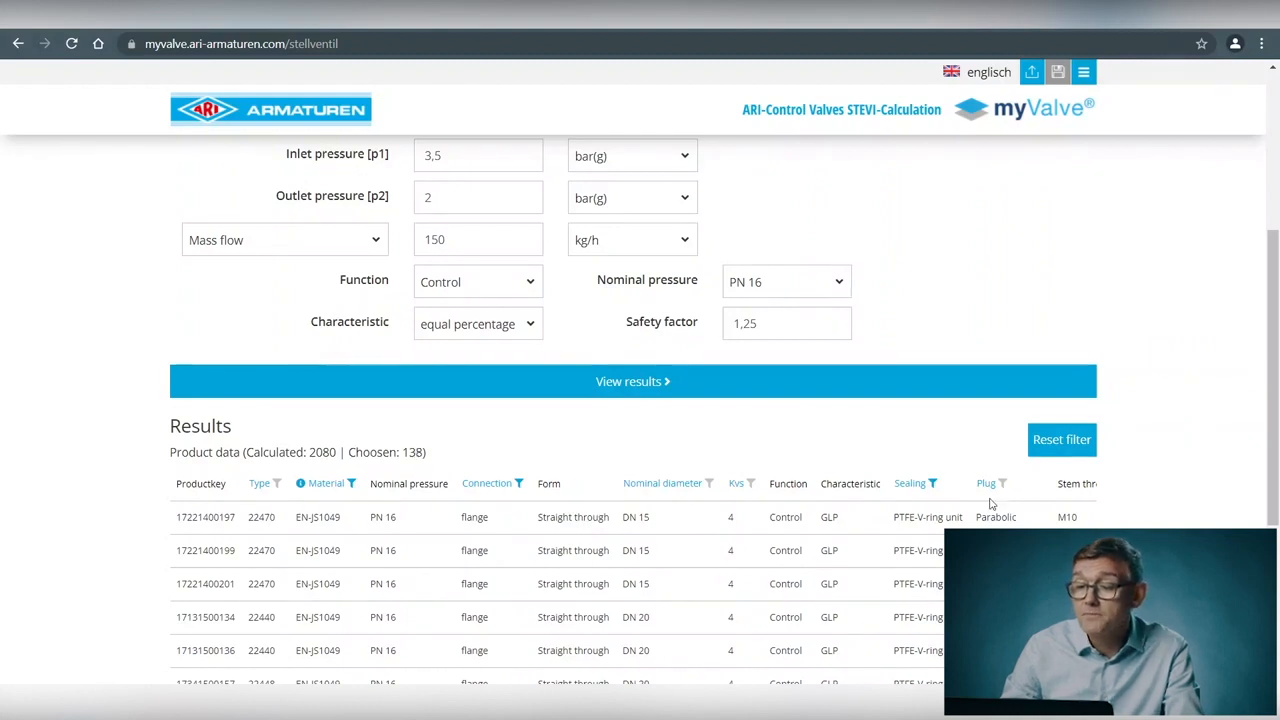
Step: Review the available plug variations and filter the valve results by Parabolic plug
click(1000, 484)
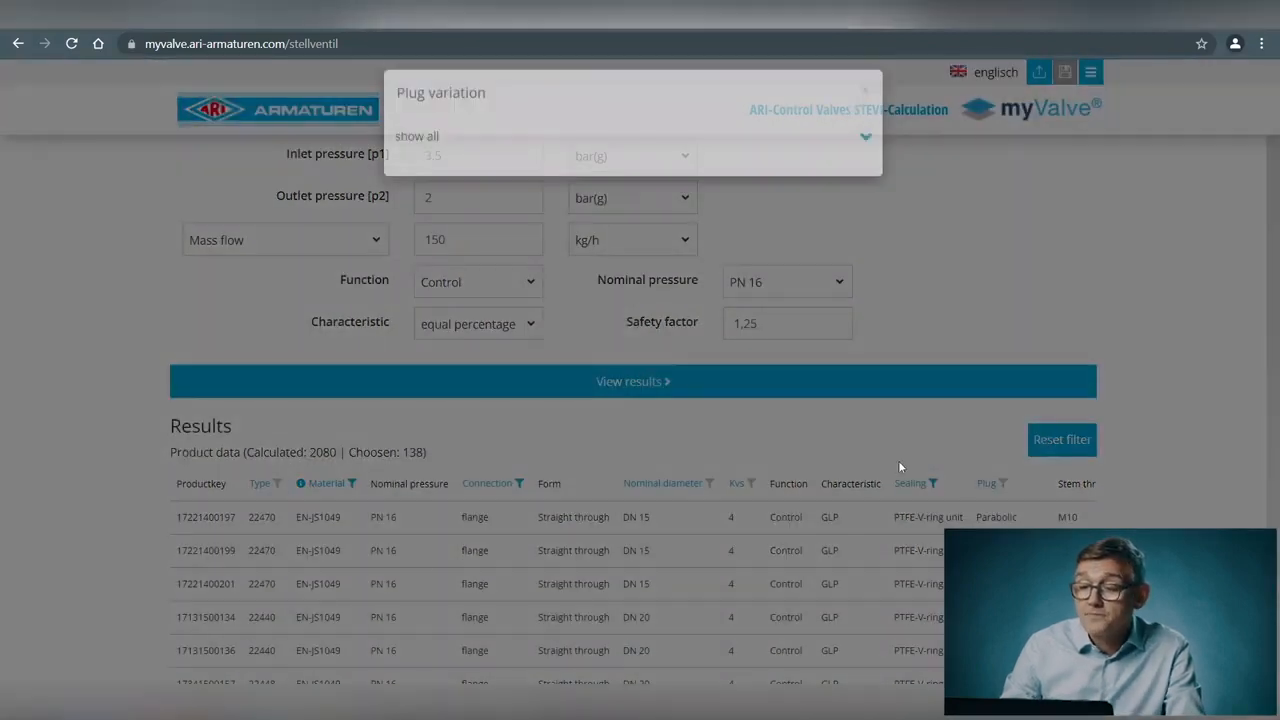
click(436, 160)
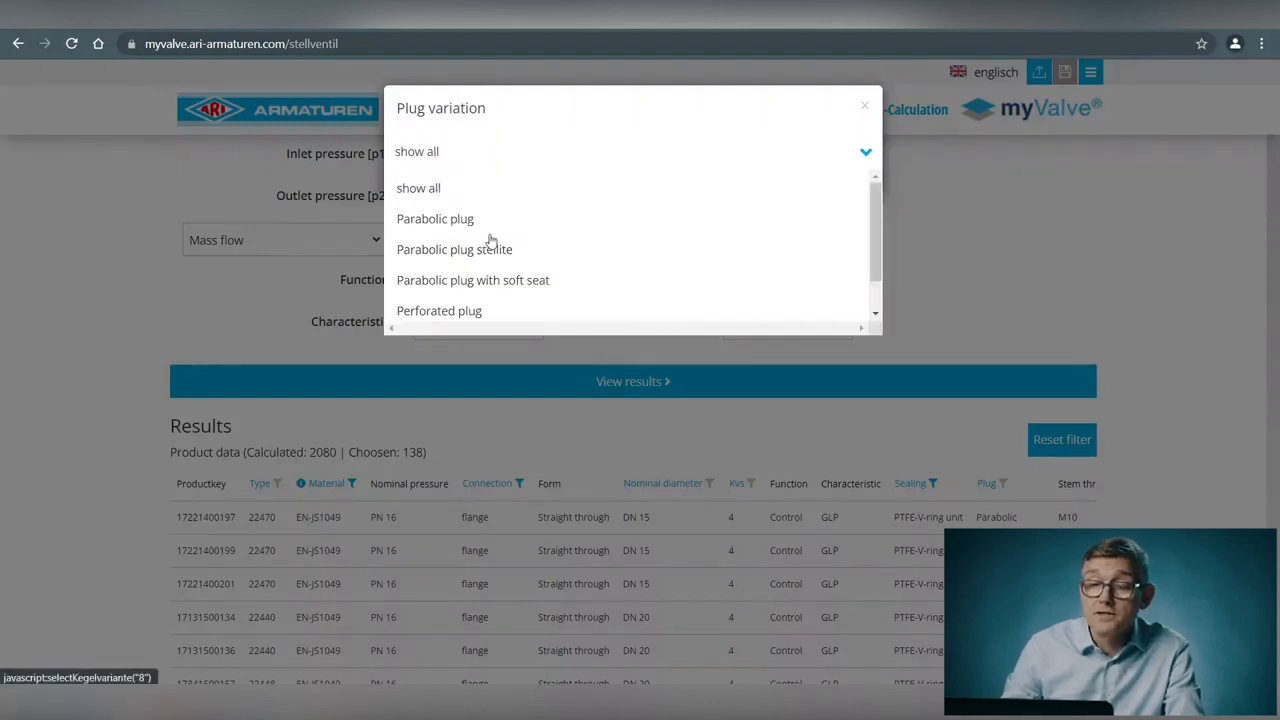
scroll(491, 242, down, 1)
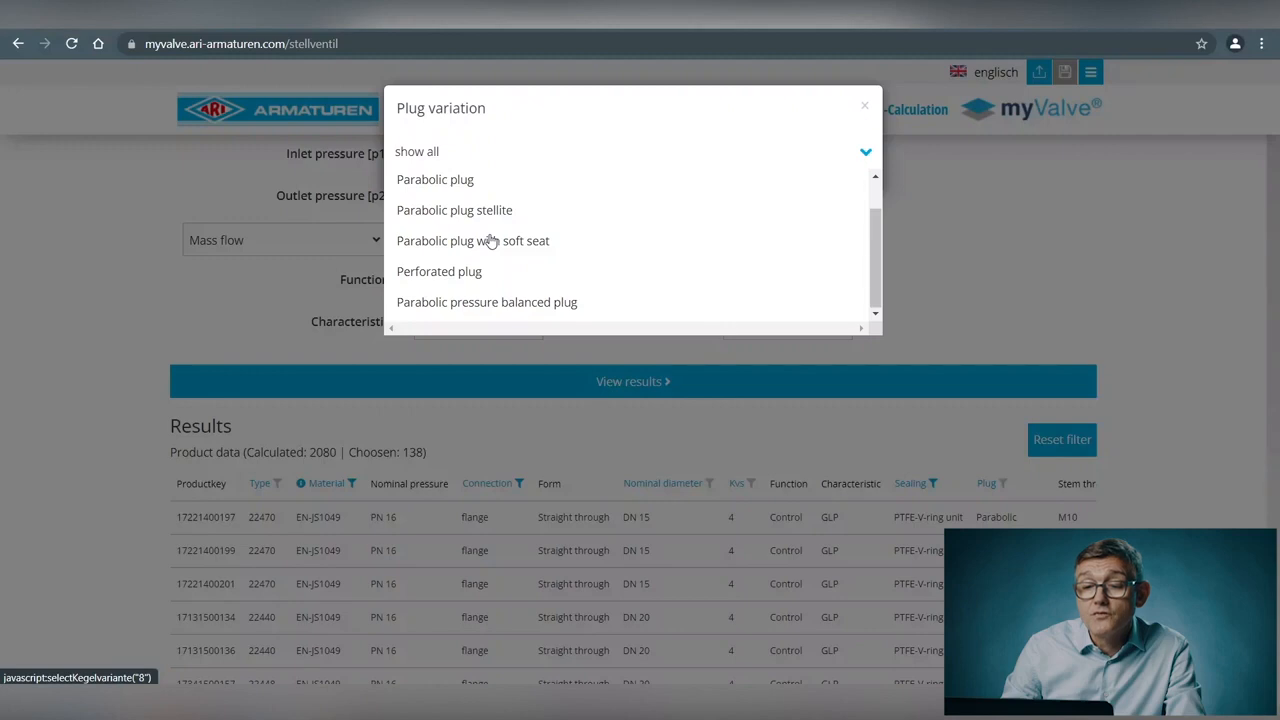
scroll(491, 242, up, 1)
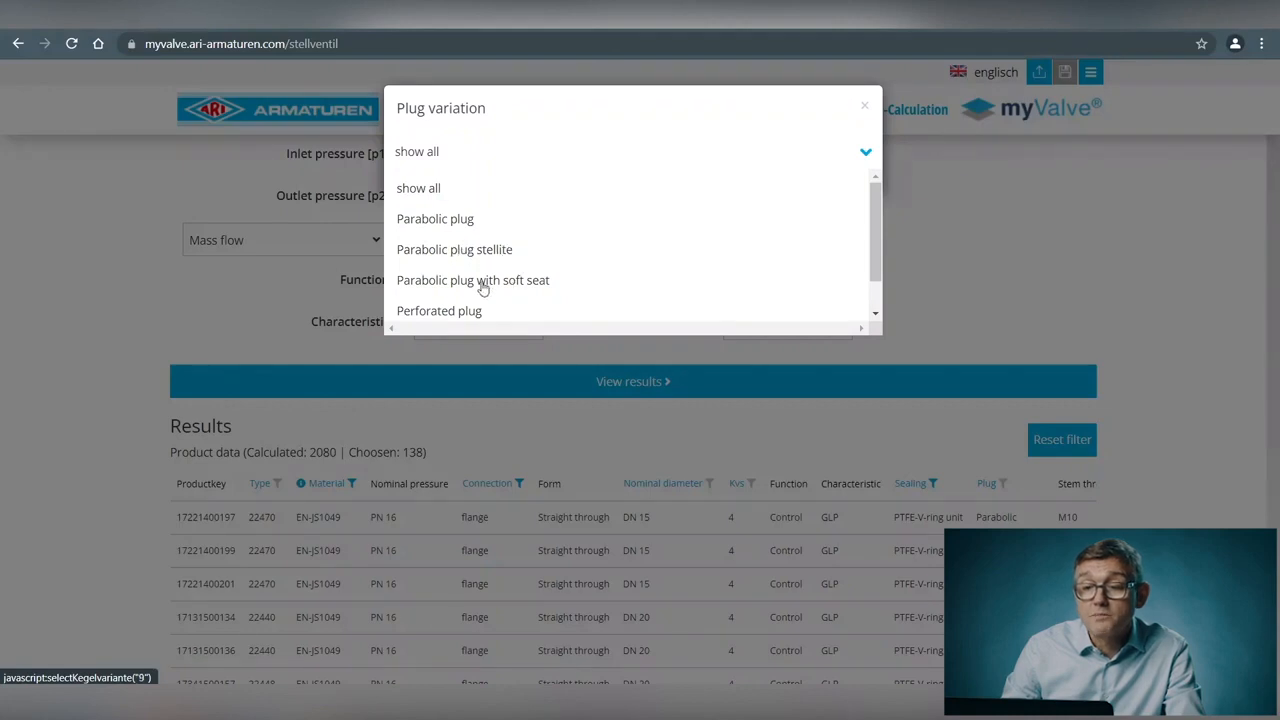
scroll(522, 286, down, 1)
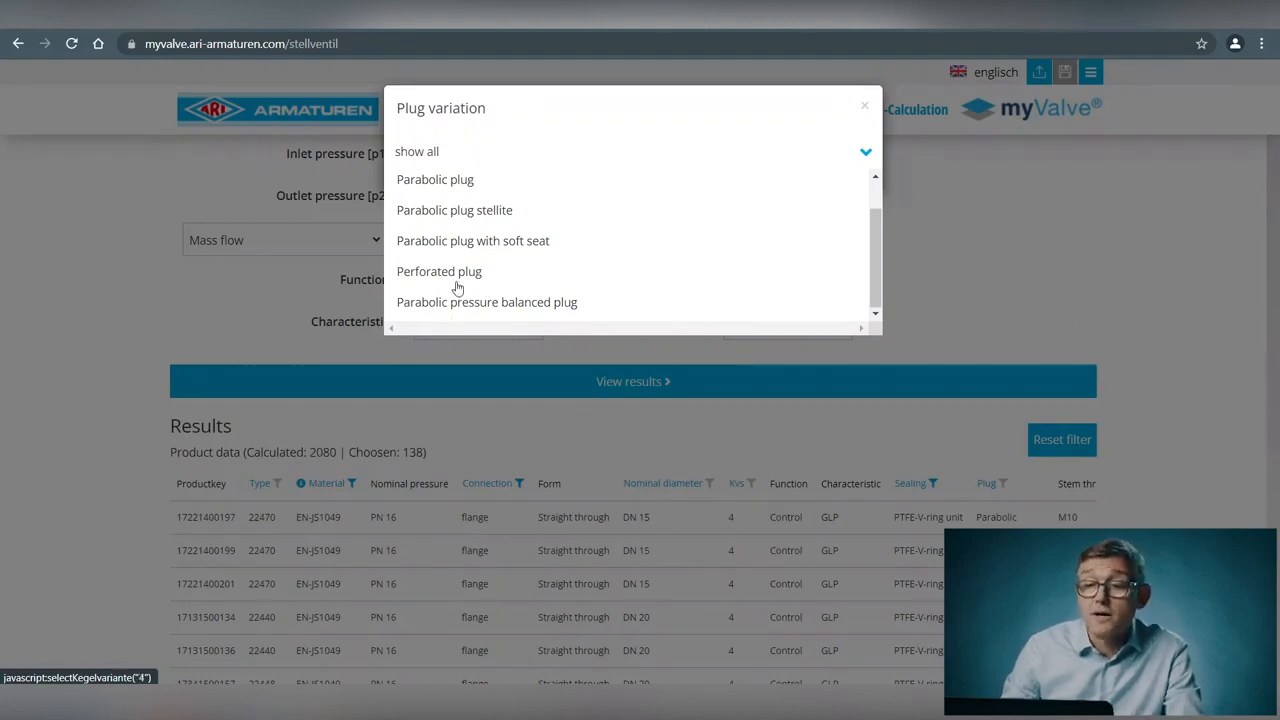
scroll(458, 287, up, 1)
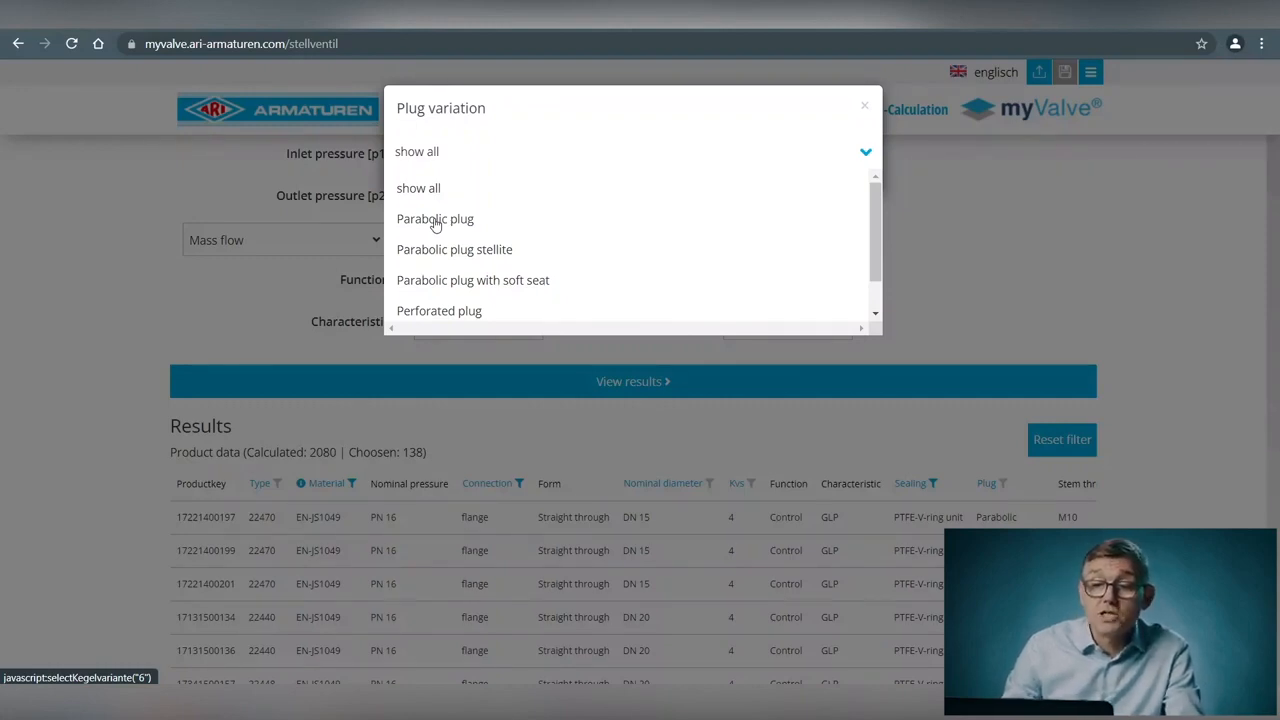
scroll(435, 225, down, 1)
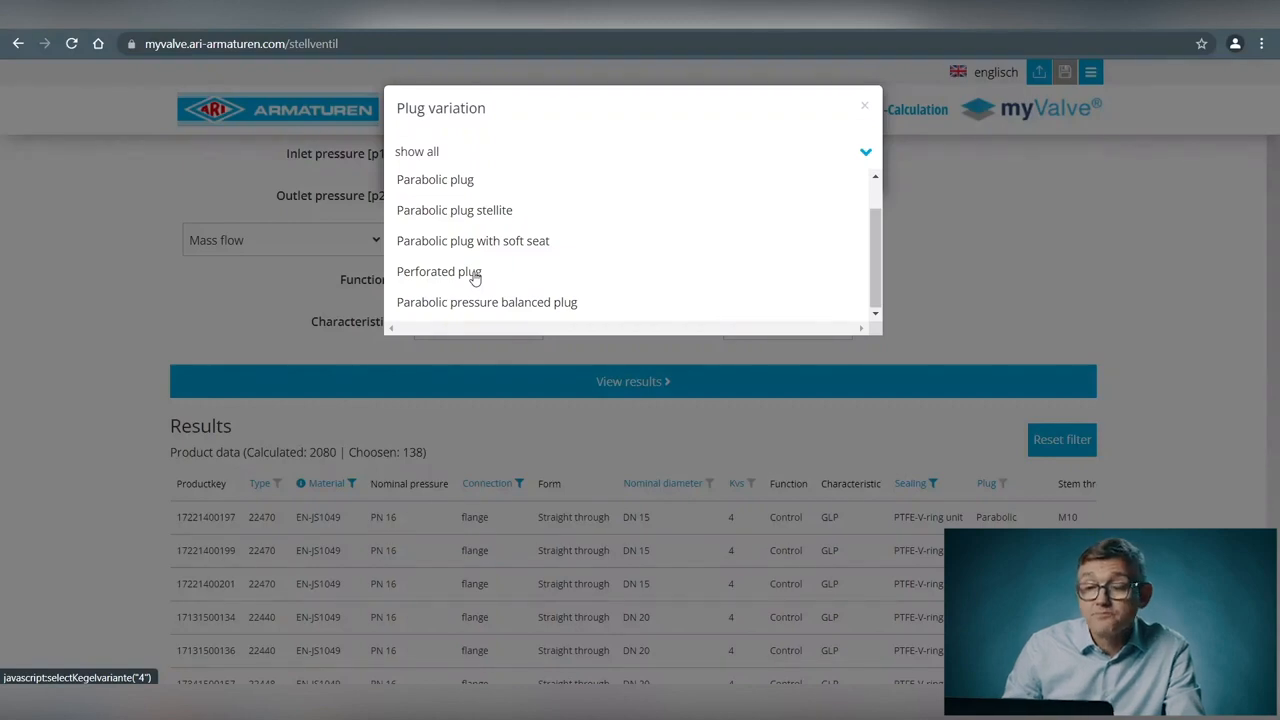
scroll(474, 279, up, 2)
click(442, 220)
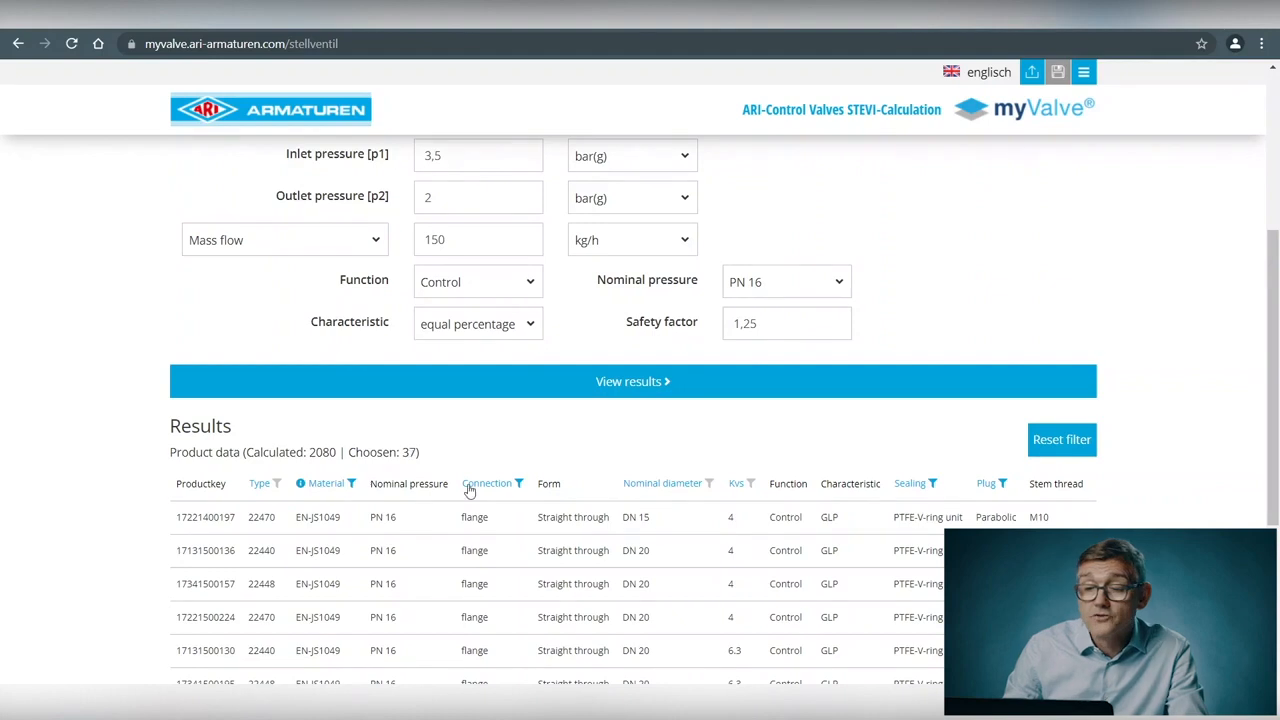
Step: Open the type 22470 valve with DN 15 and Kvs 4 and examine its flow characteristics diagram
scroll(453, 475, down, 2)
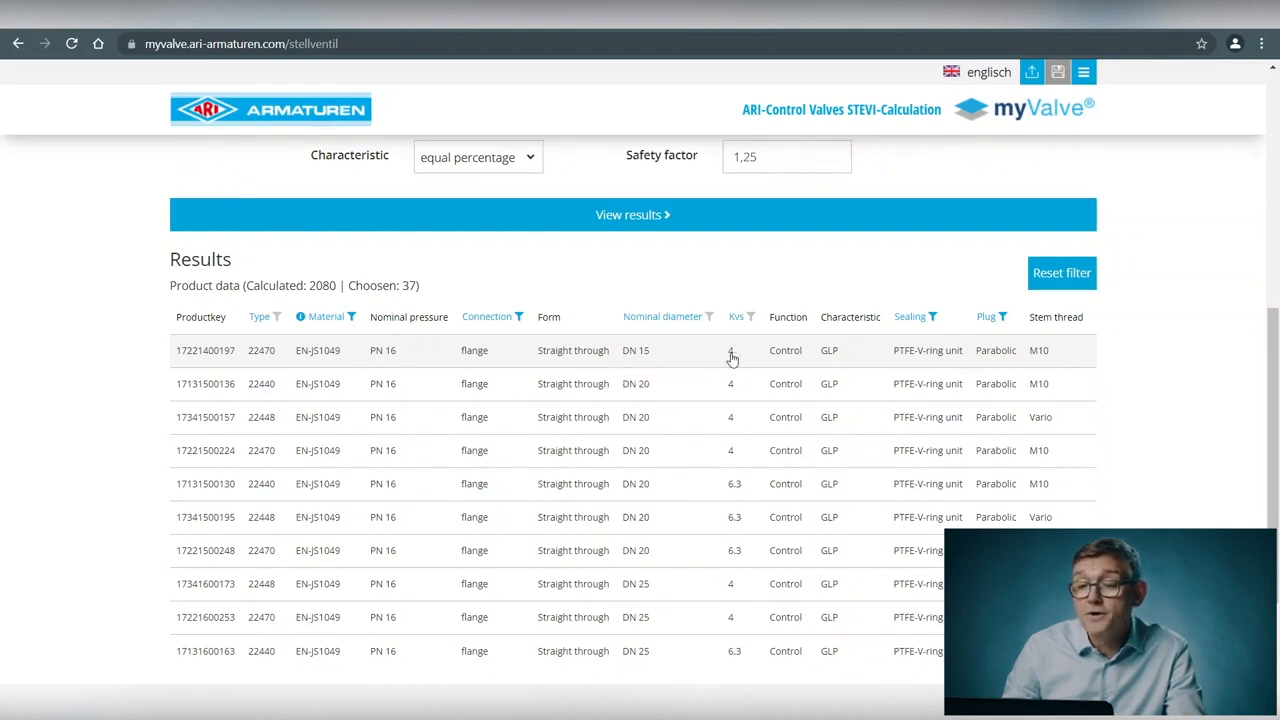
click(595, 355)
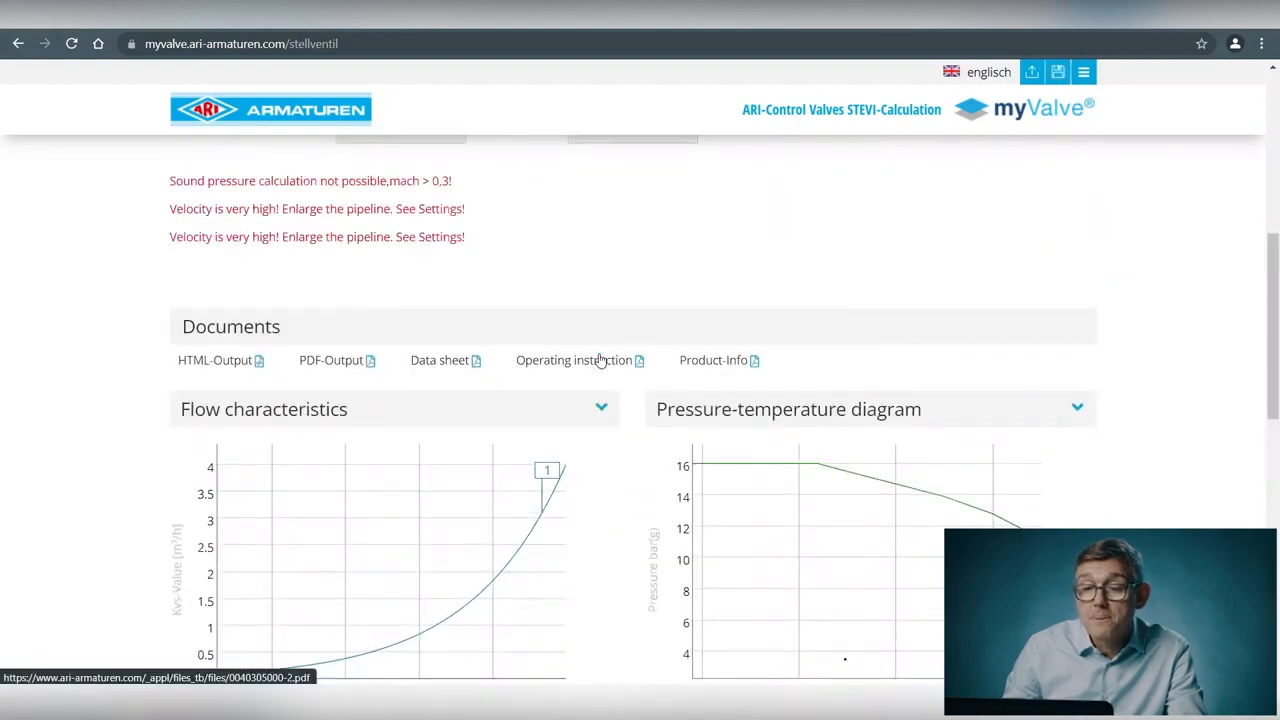
scroll(600, 360, down, 3)
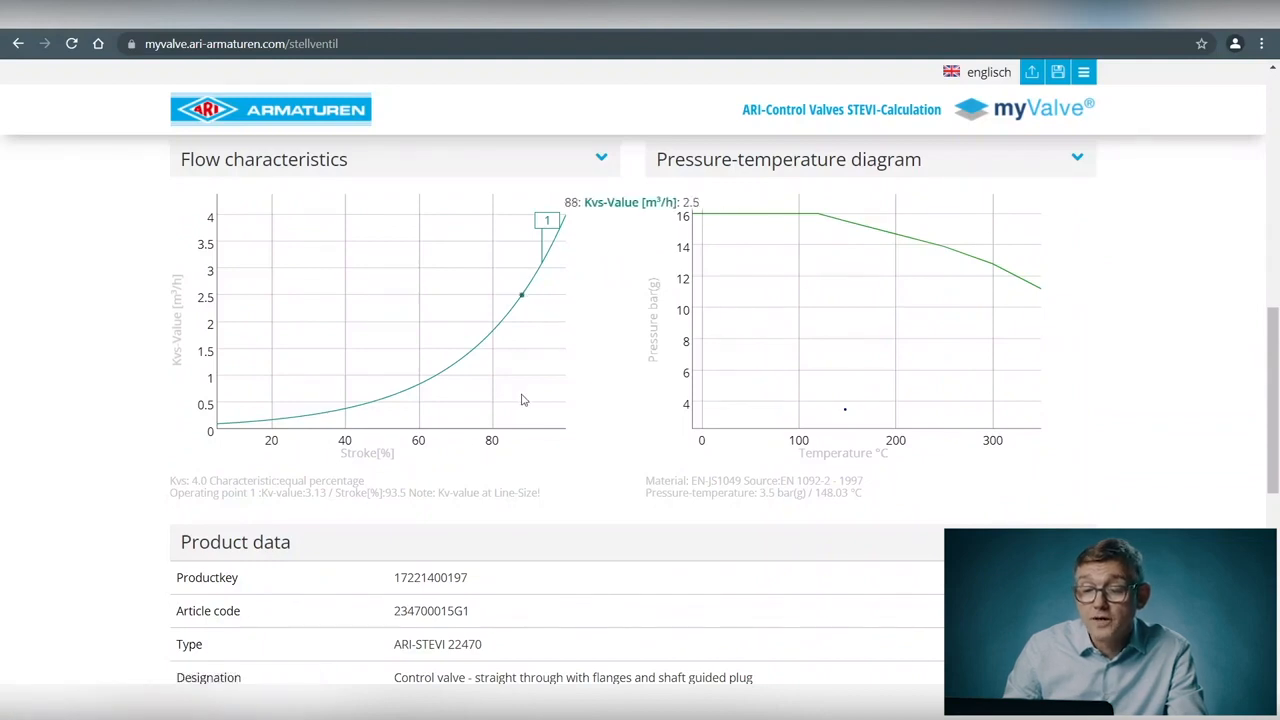
scroll(524, 400, down, 2)
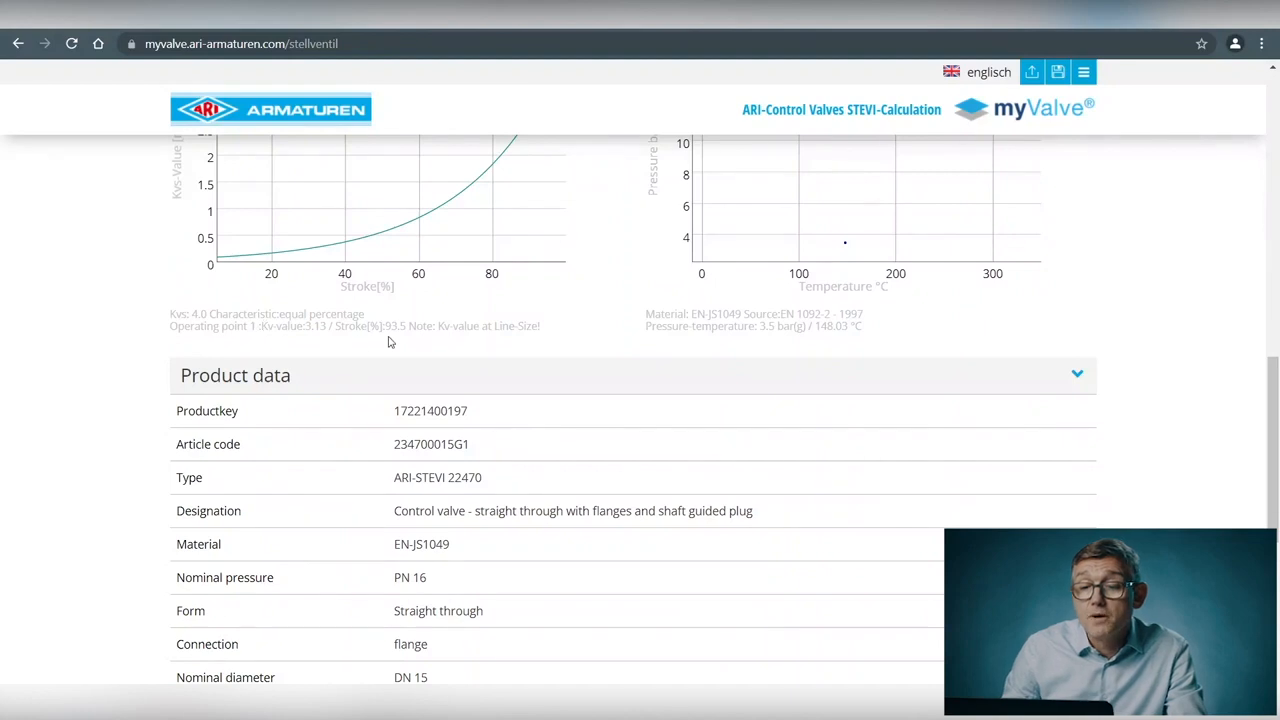
scroll(399, 328, up, 3)
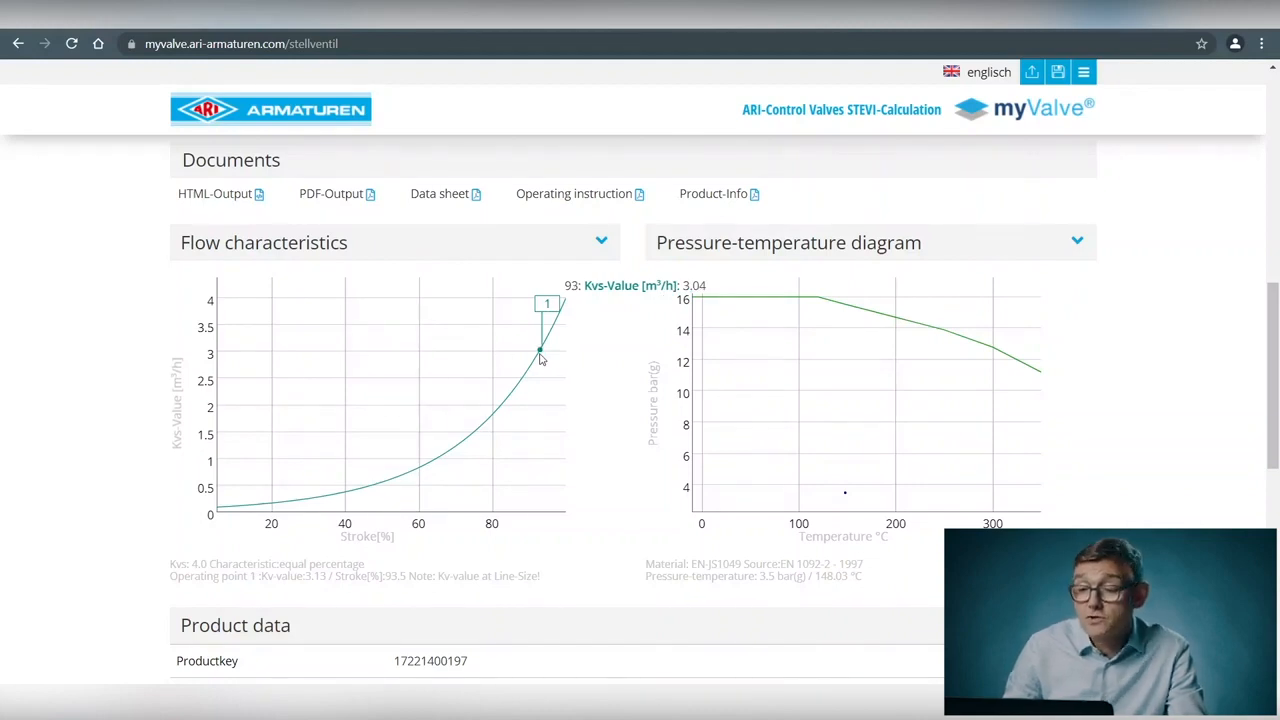
scroll(538, 362, down, 3)
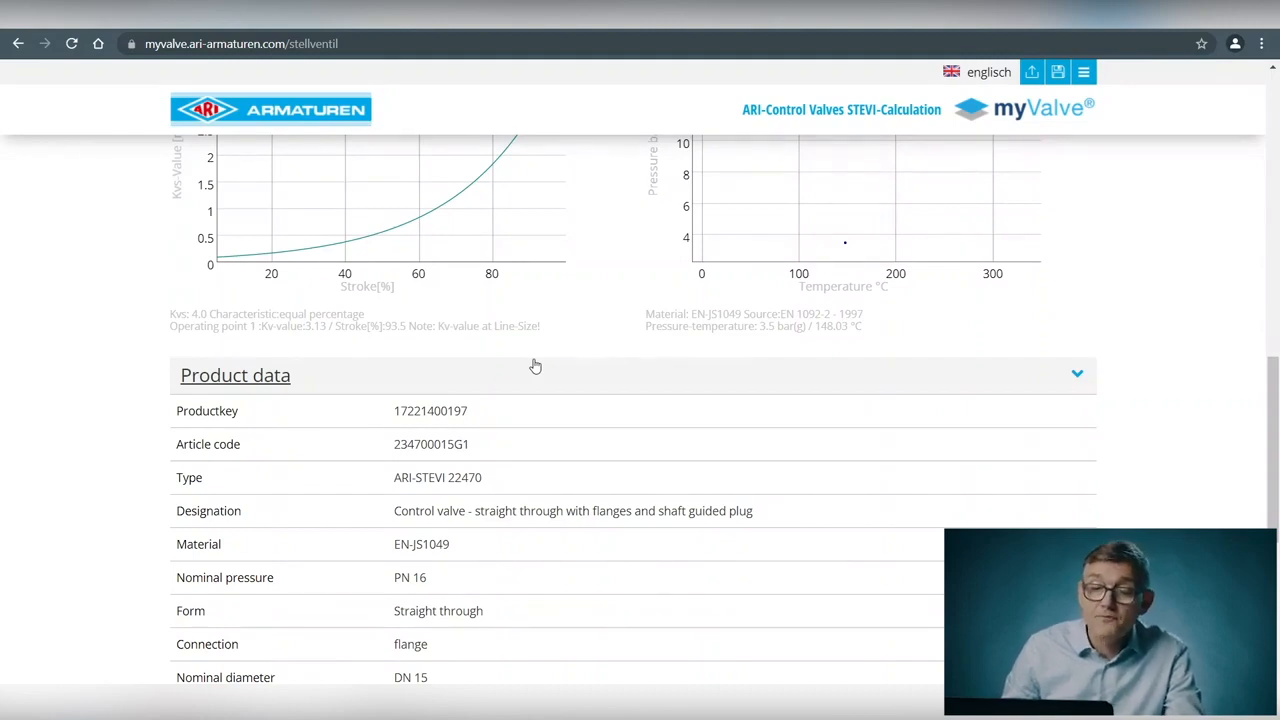
Step: Examine the DN 15 valve's result data, pipe velocities and product data
scroll(535, 366, up, 15)
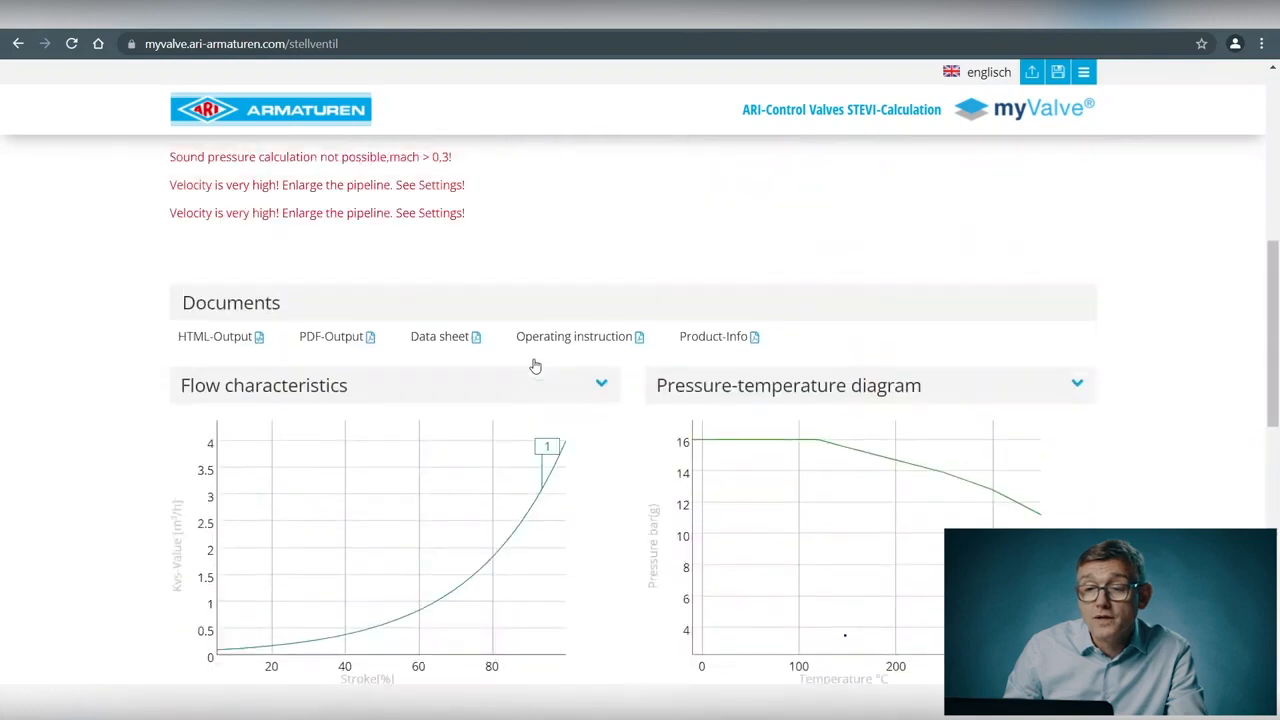
scroll(535, 366, down, 15)
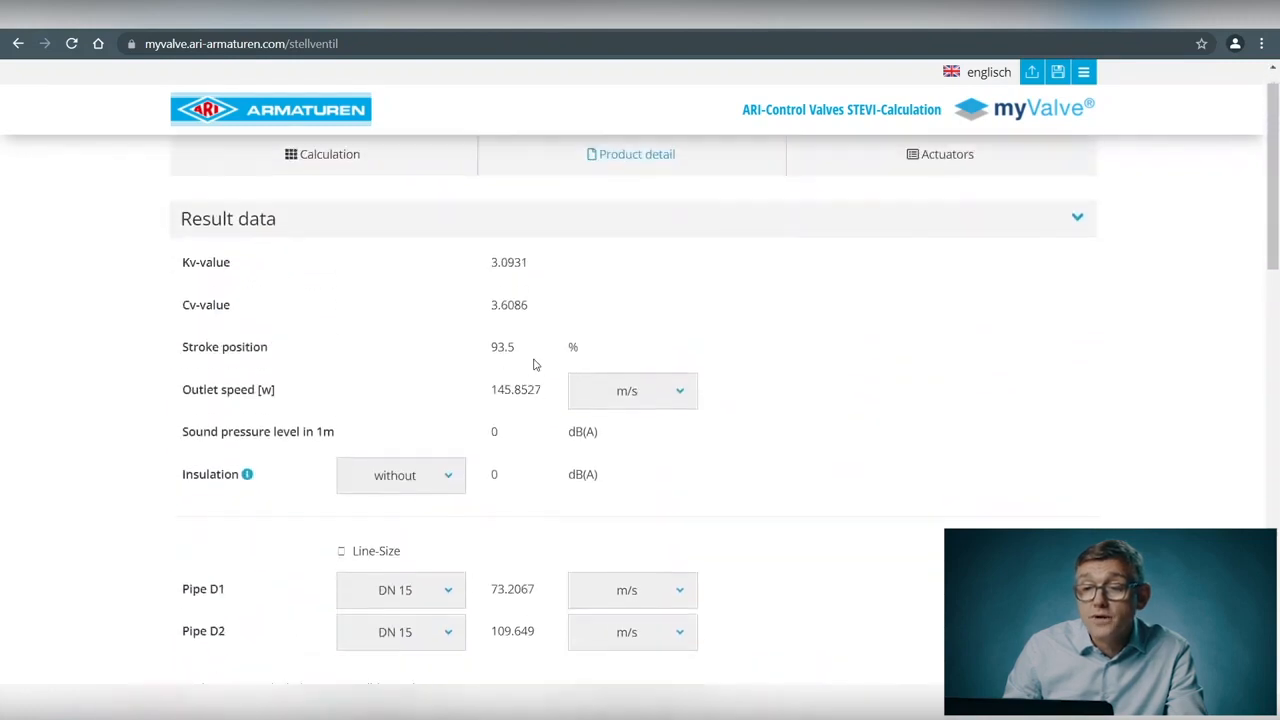
scroll(535, 366, down, 5)
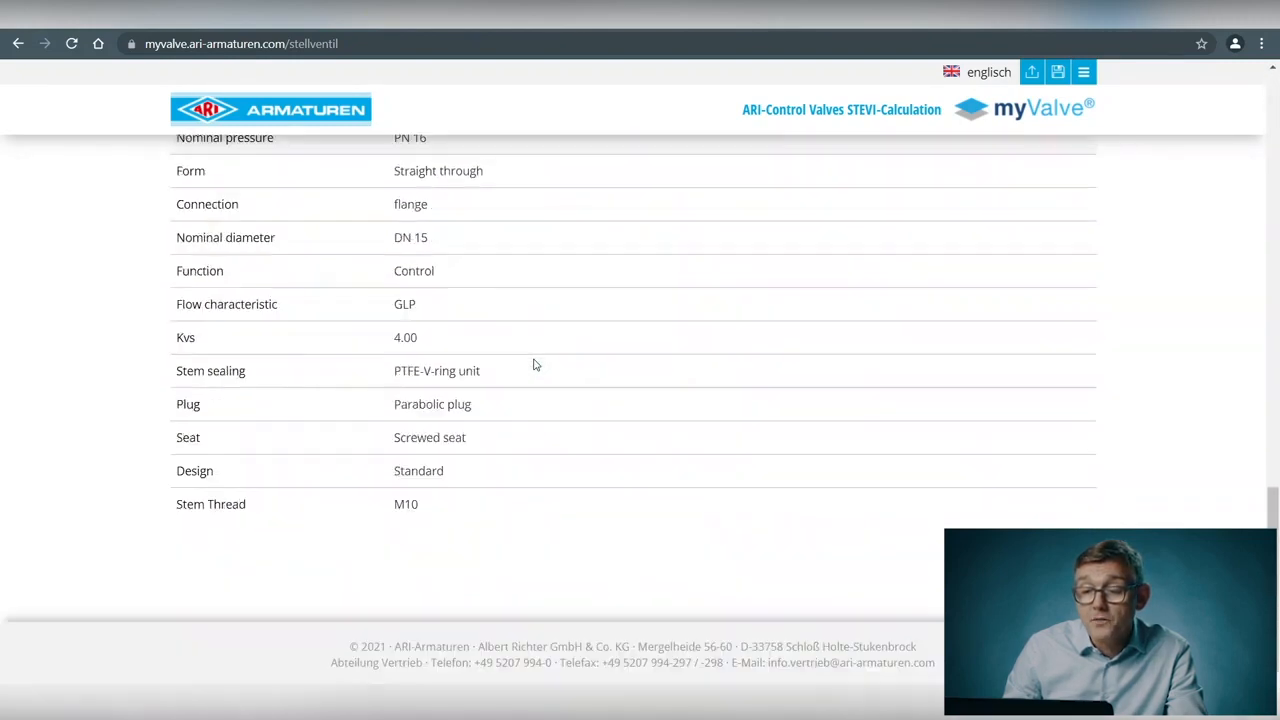
scroll(535, 366, up, 20)
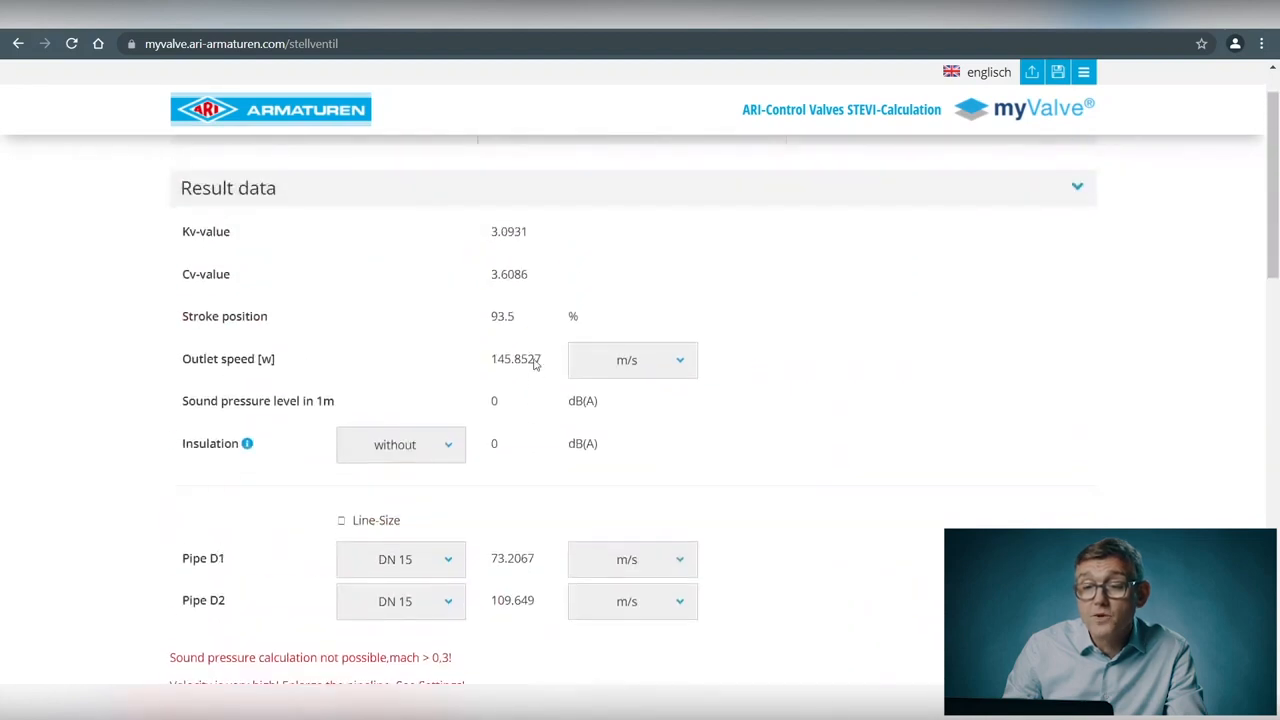
scroll(535, 366, up, 1)
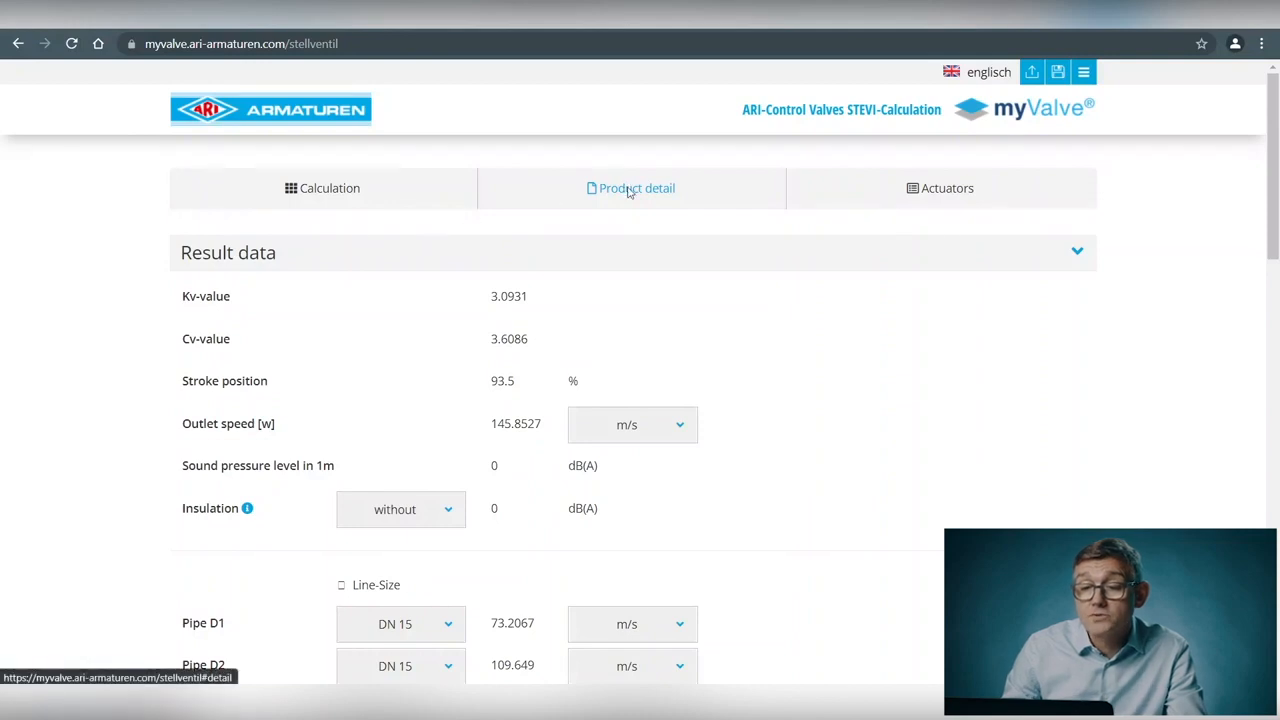
Step: Return to the valve results, open the type 22440 valve with DN 20 and Kvs 6.3, and check its result data
click(324, 198)
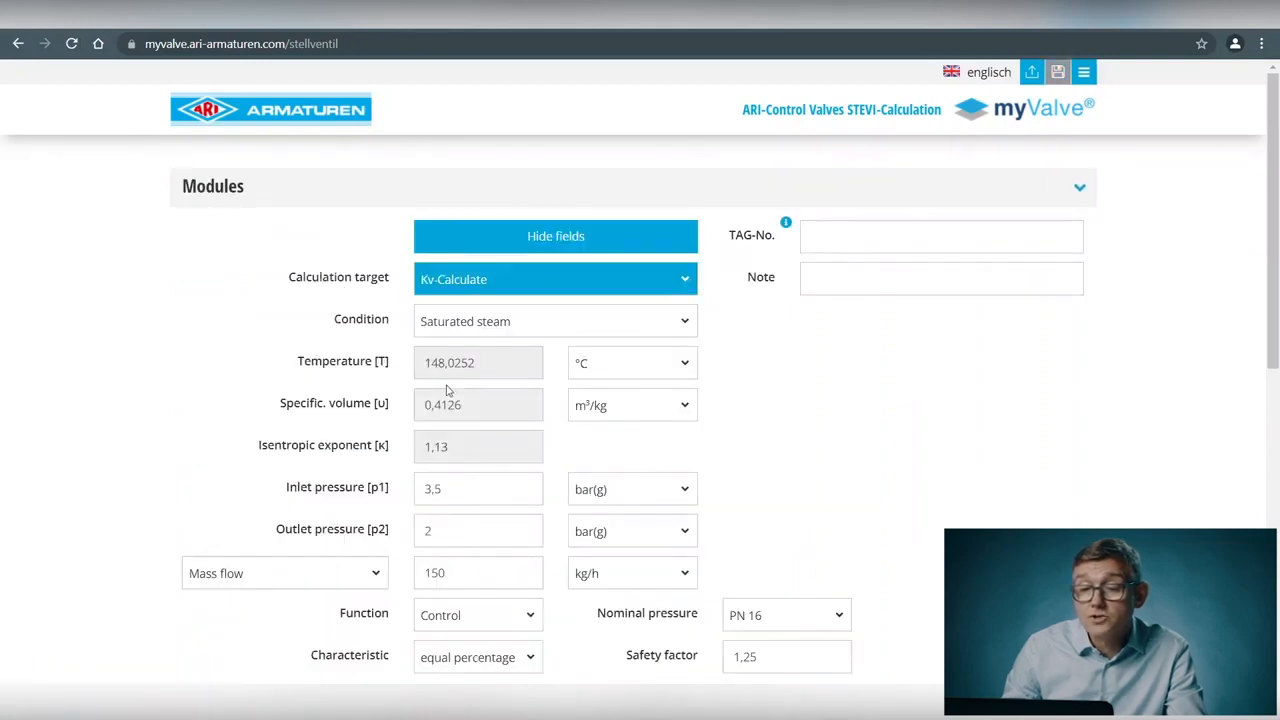
scroll(449, 391, down, 4)
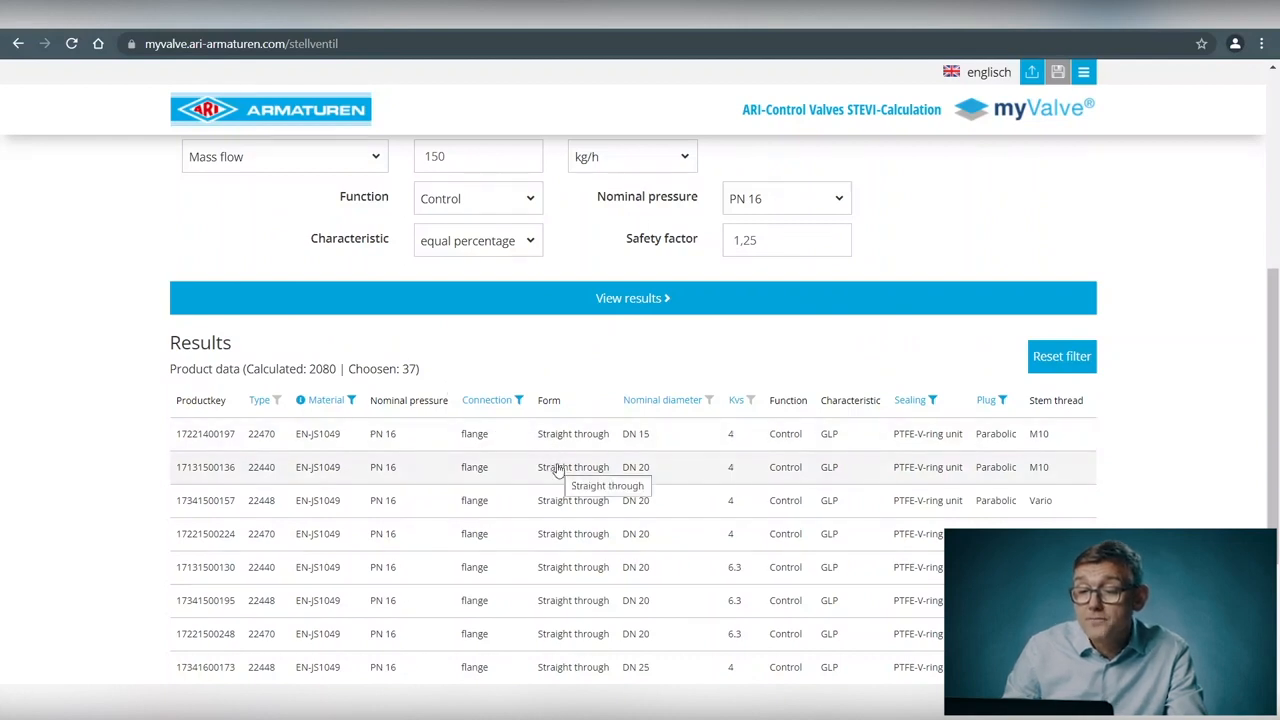
scroll(560, 467, down, 1)
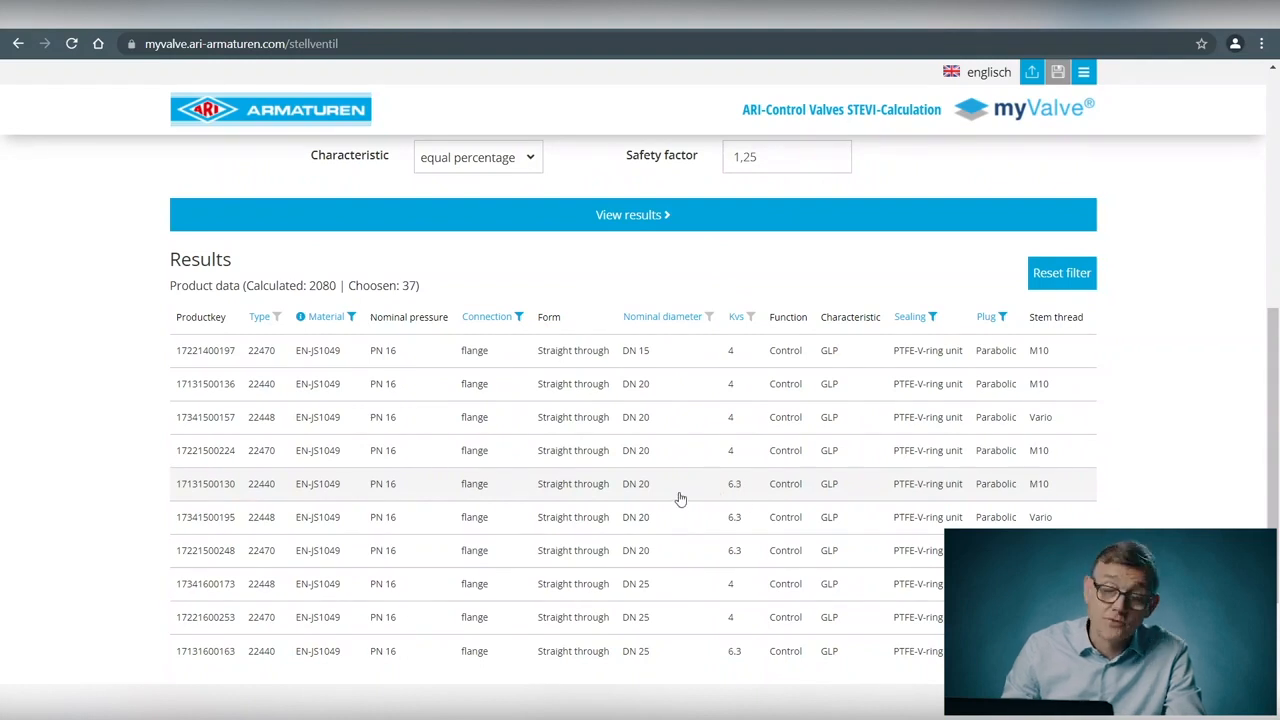
click(590, 486)
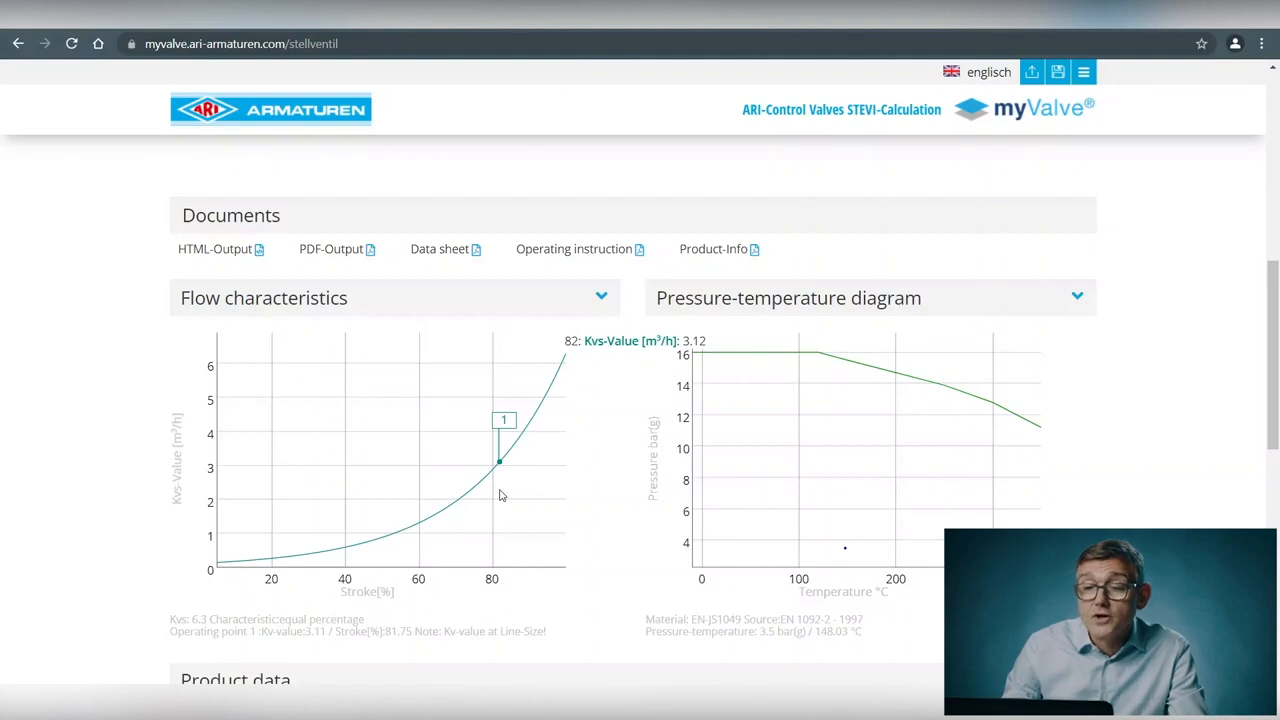
scroll(501, 495, up, 6)
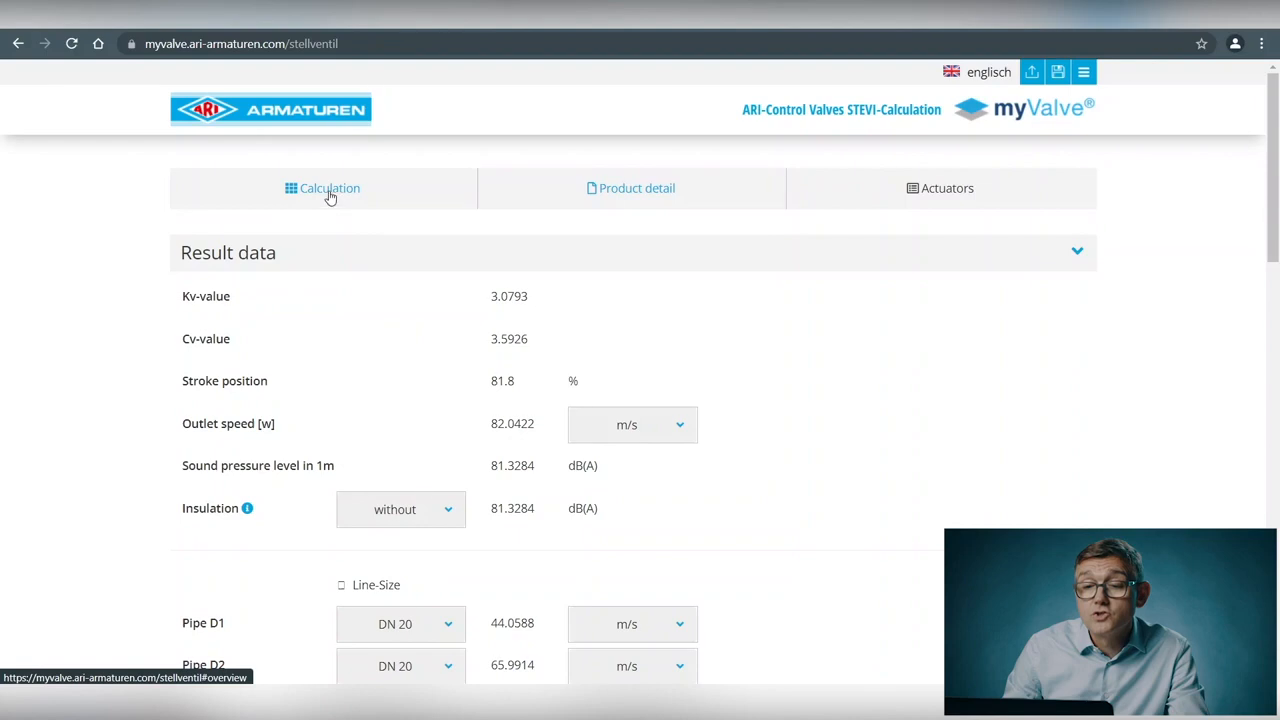
scroll(537, 503, down, 2)
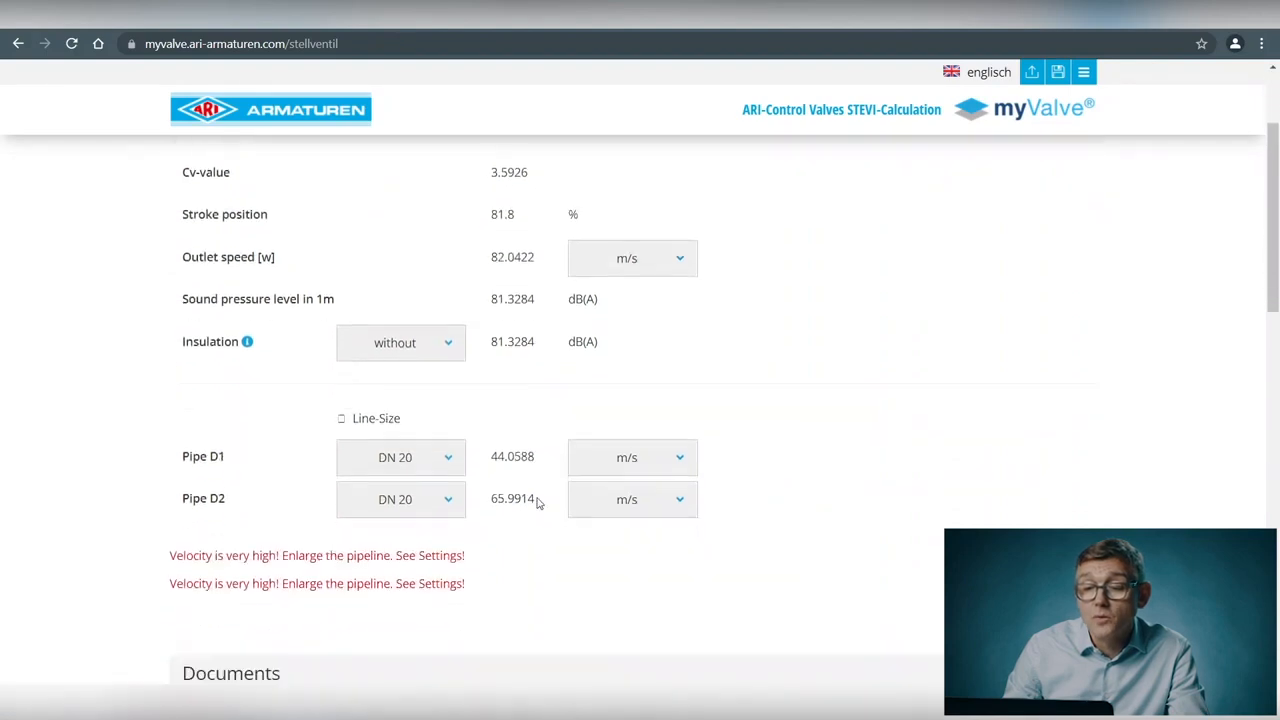
scroll(516, 450, down, 1)
scroll(514, 446, up, 3)
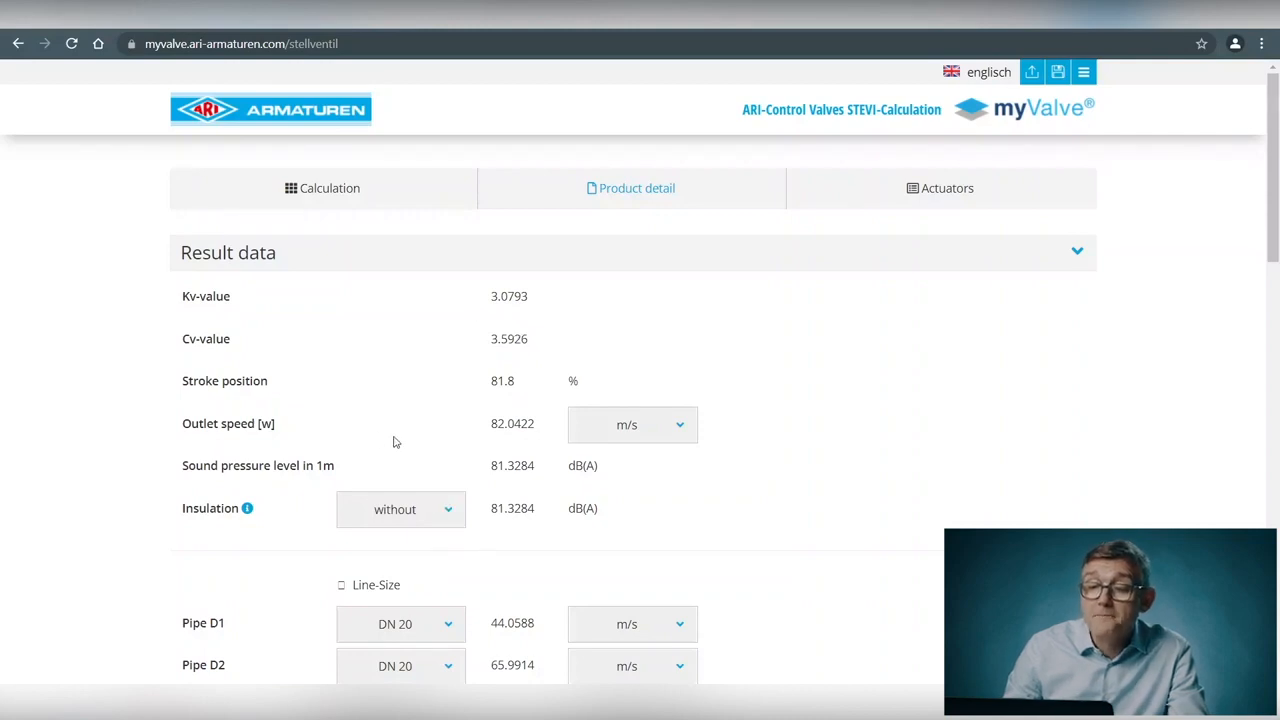
Step: Set the insulation of the DN 20 valve to thermal to compare the sound pressure level
scroll(440, 415, down, 1)
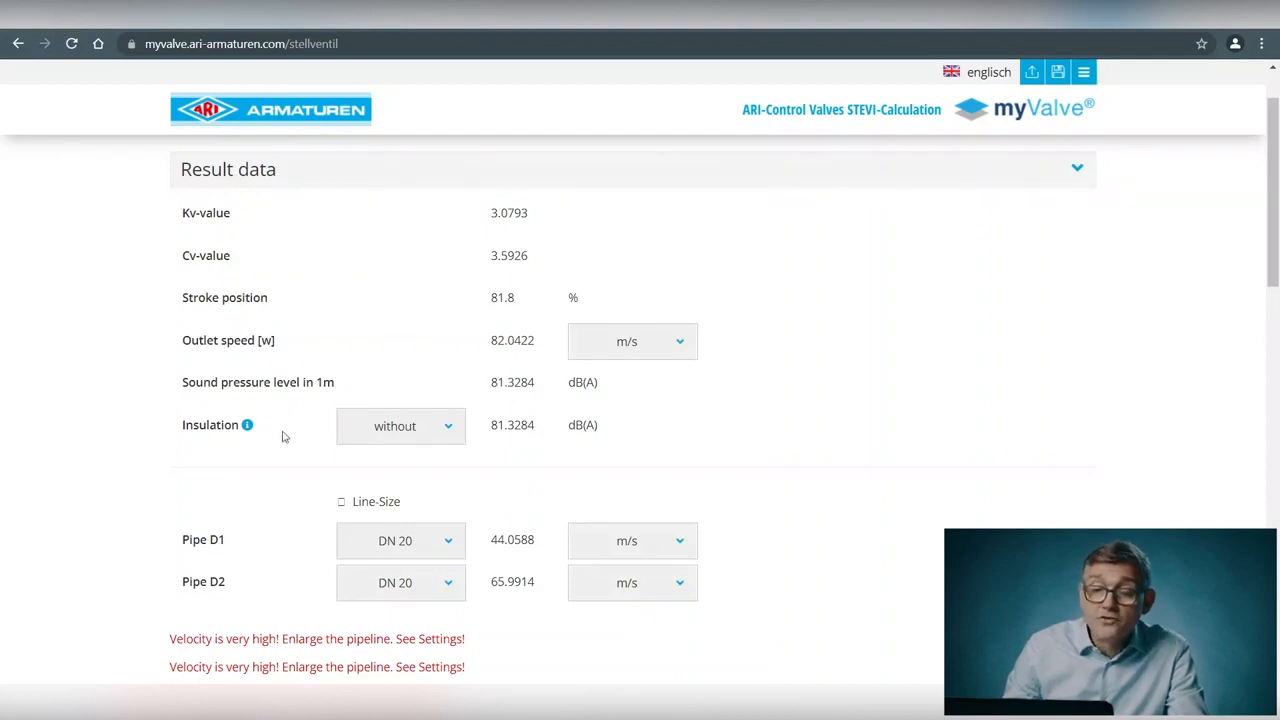
click(451, 430)
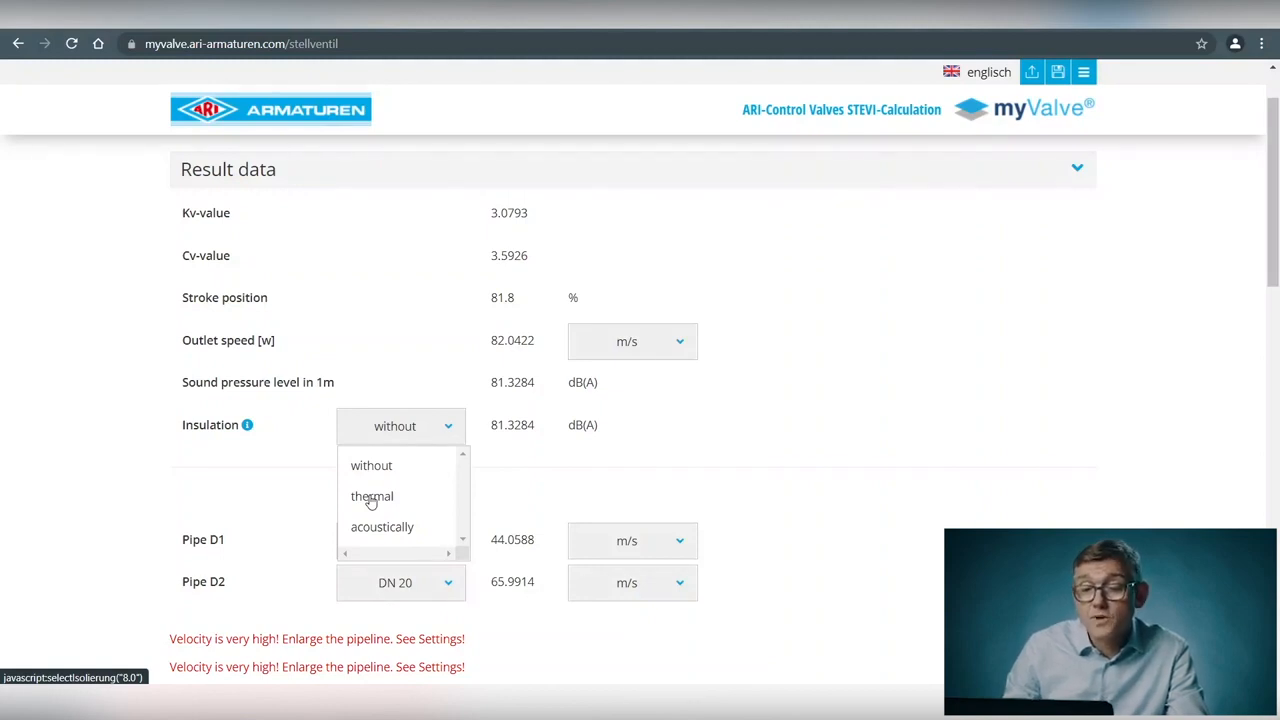
click(371, 497)
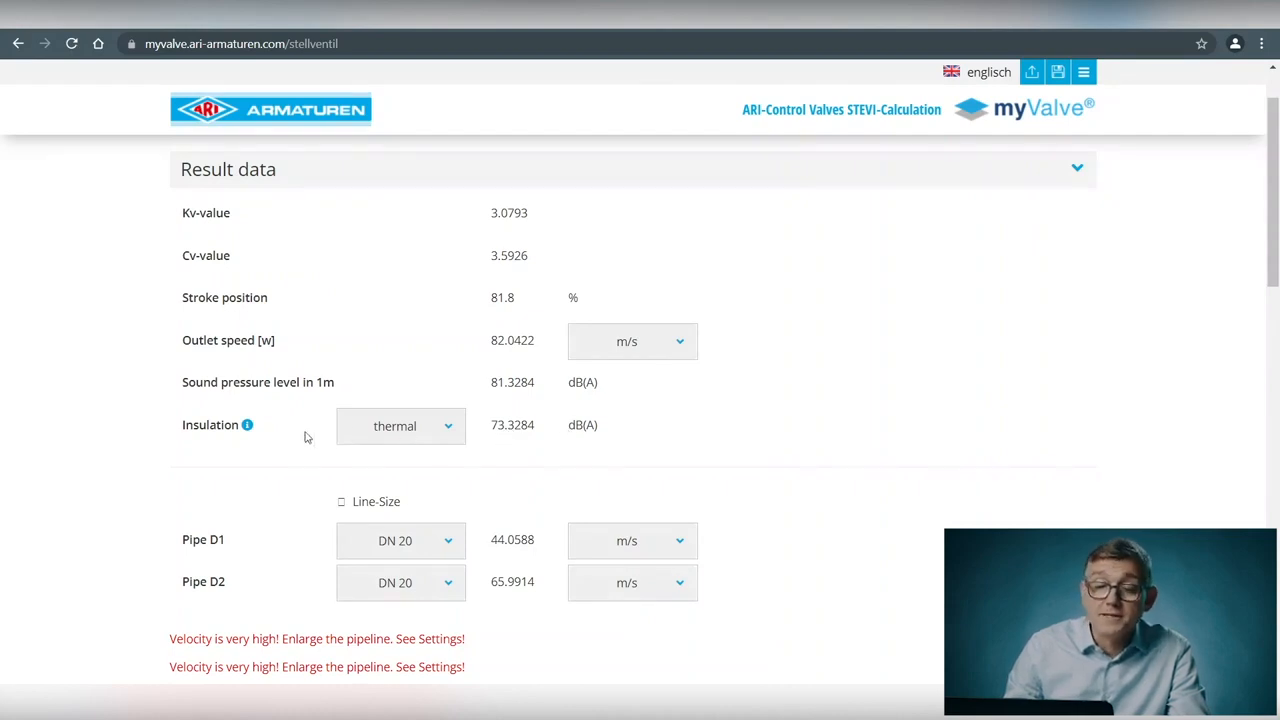
mouse_move(247, 428)
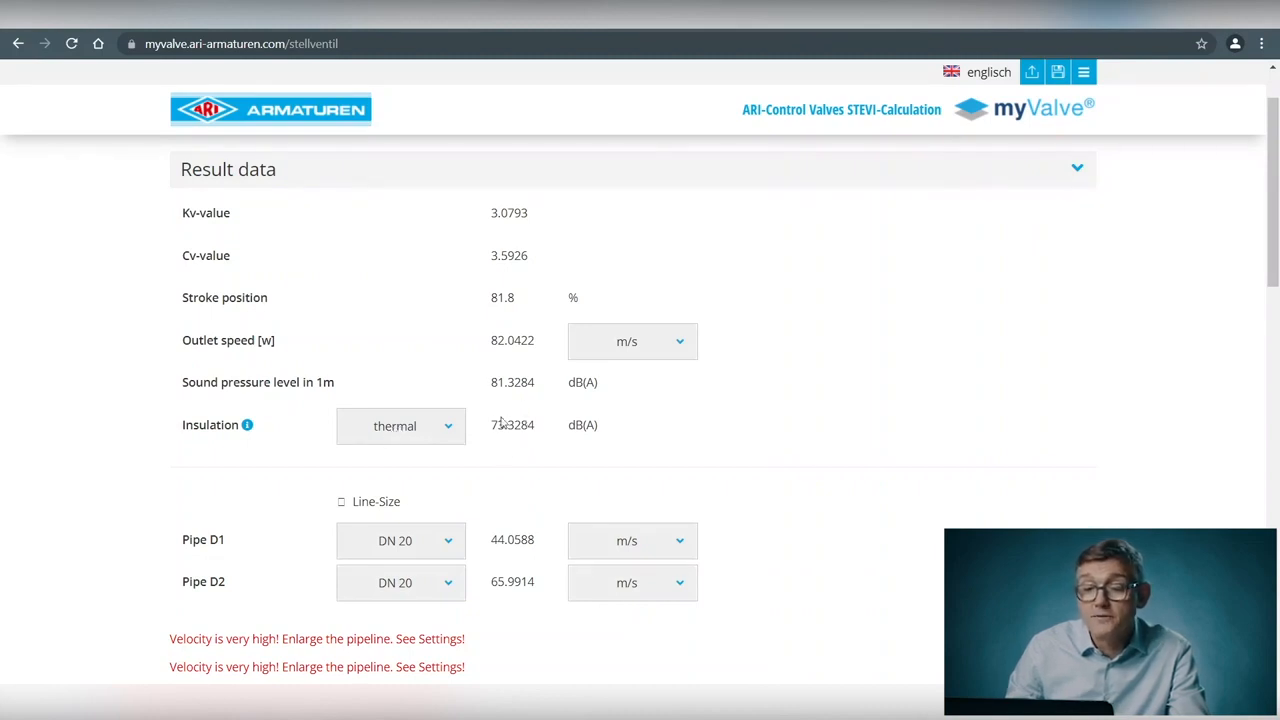
Step: Set pipe D1 to DN 25 and pipe D2 to DN 32, and review the recalculated velocities and sound pressure level
scroll(474, 426, down, 3)
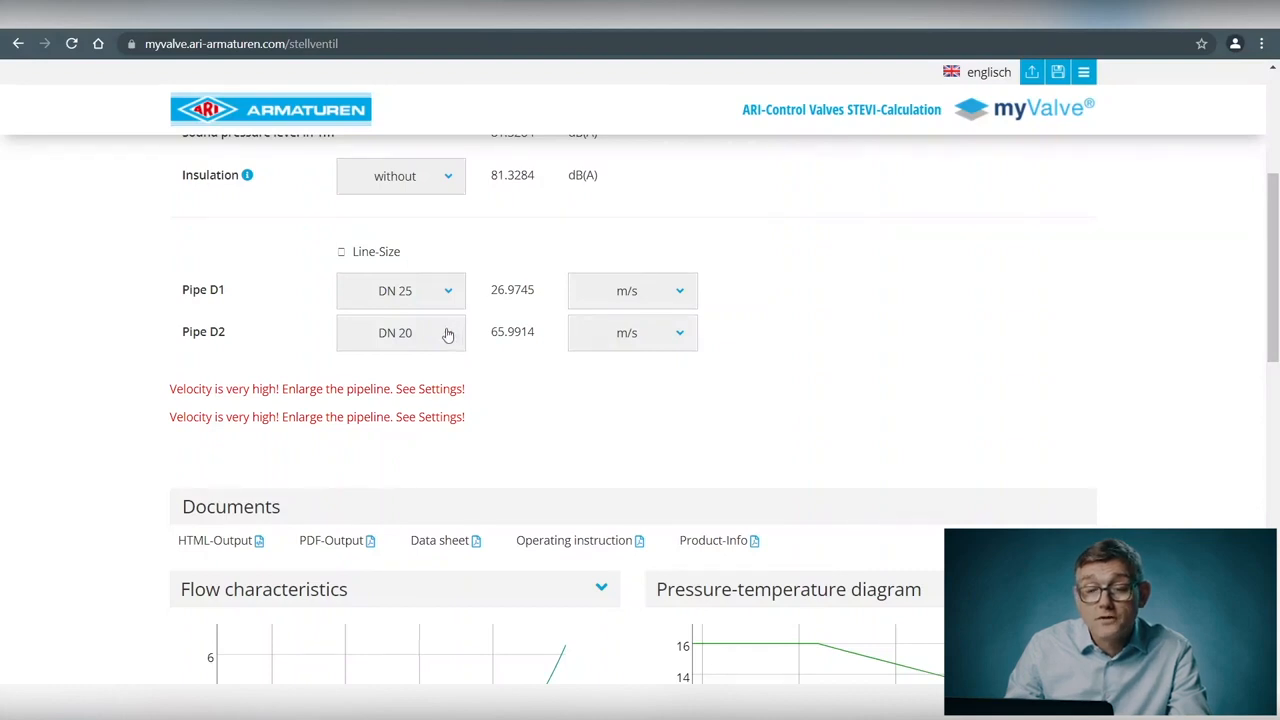
click(447, 334)
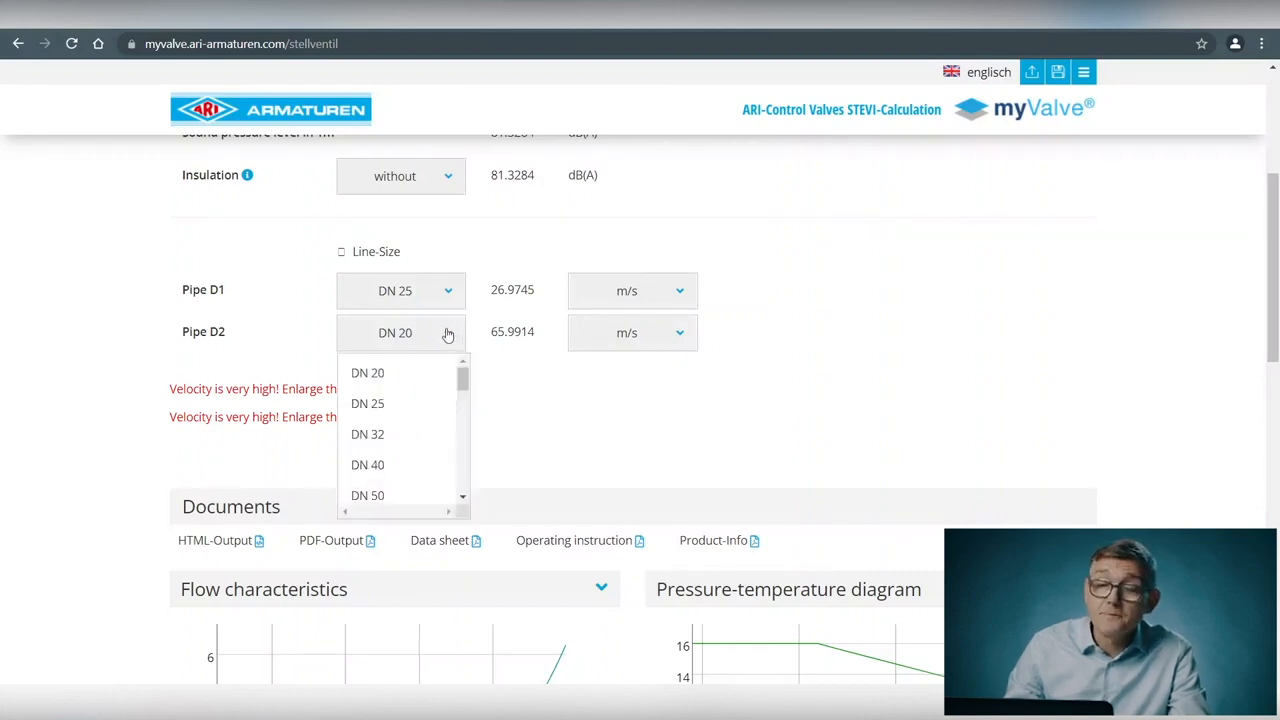
click(389, 443)
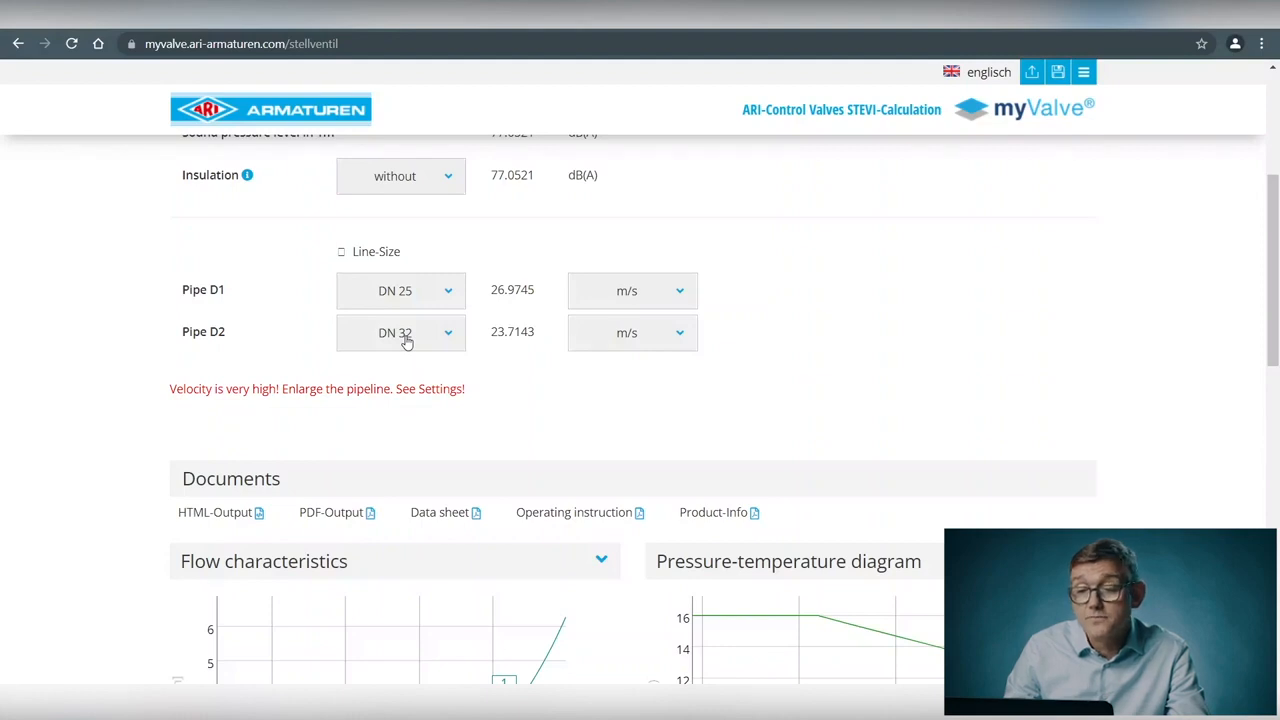
scroll(407, 342, down, 4)
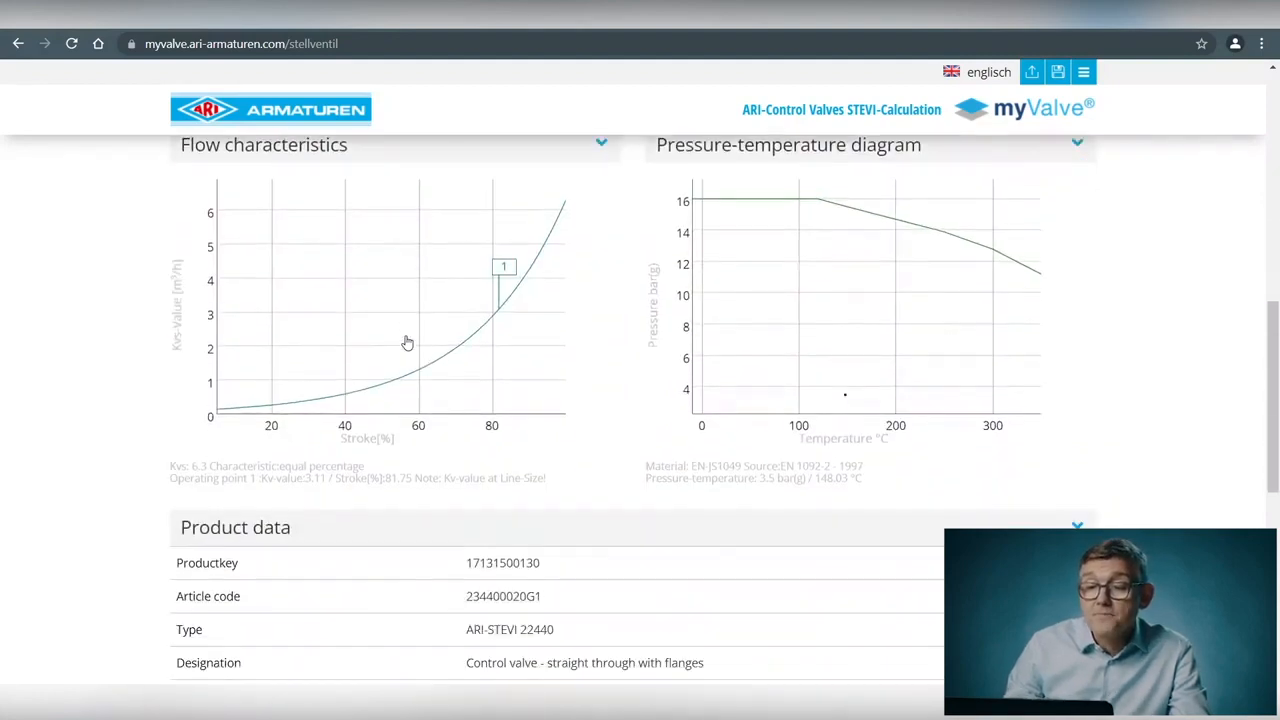
scroll(407, 342, down, 1)
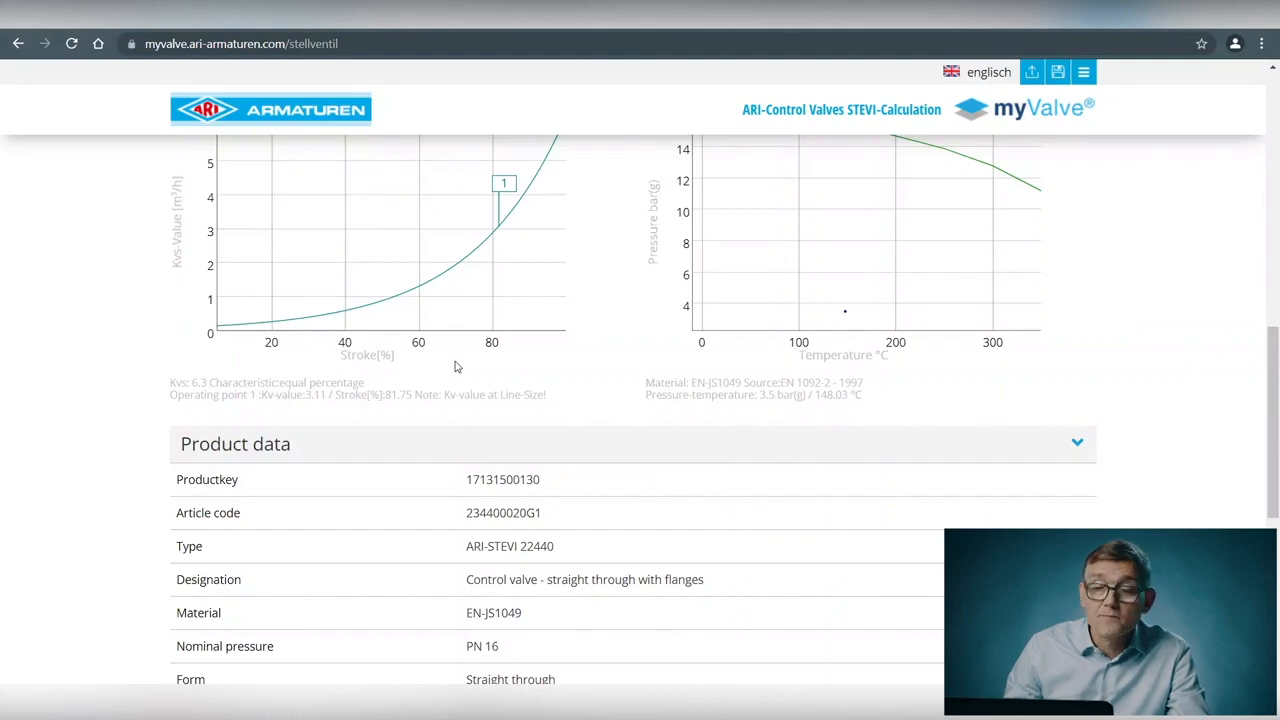
scroll(455, 367, up, 6)
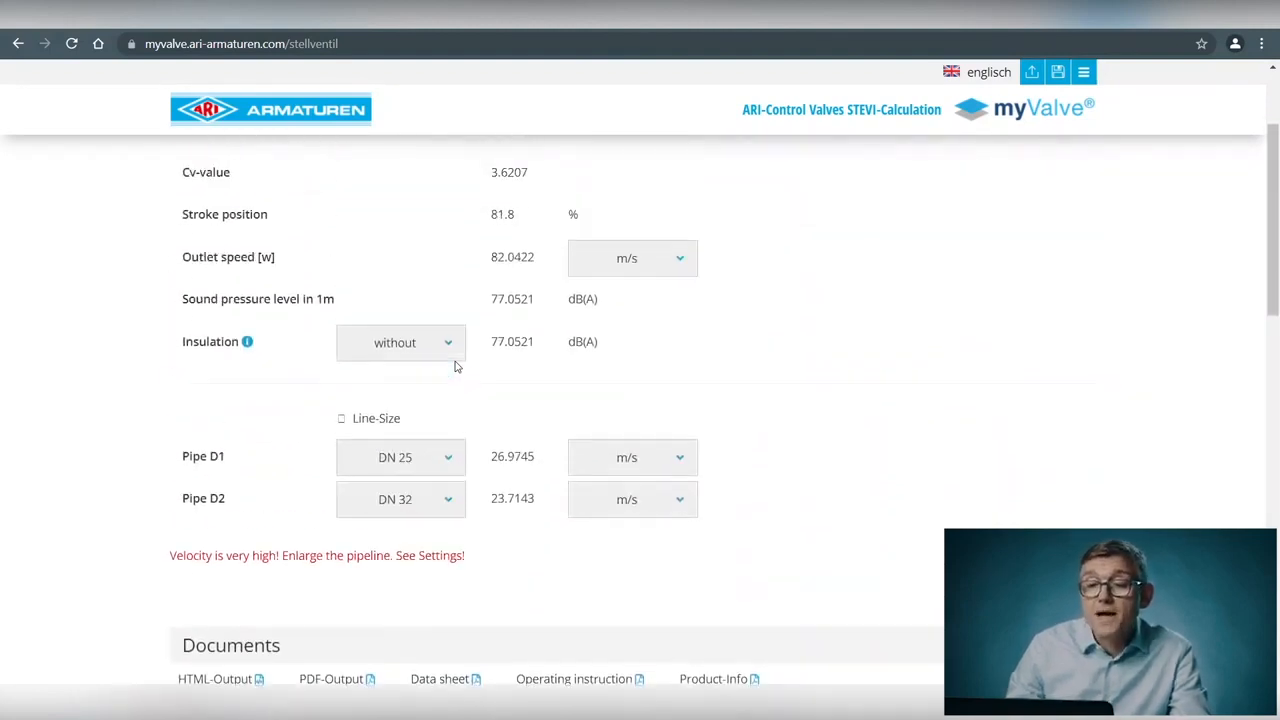
scroll(455, 367, up, 2)
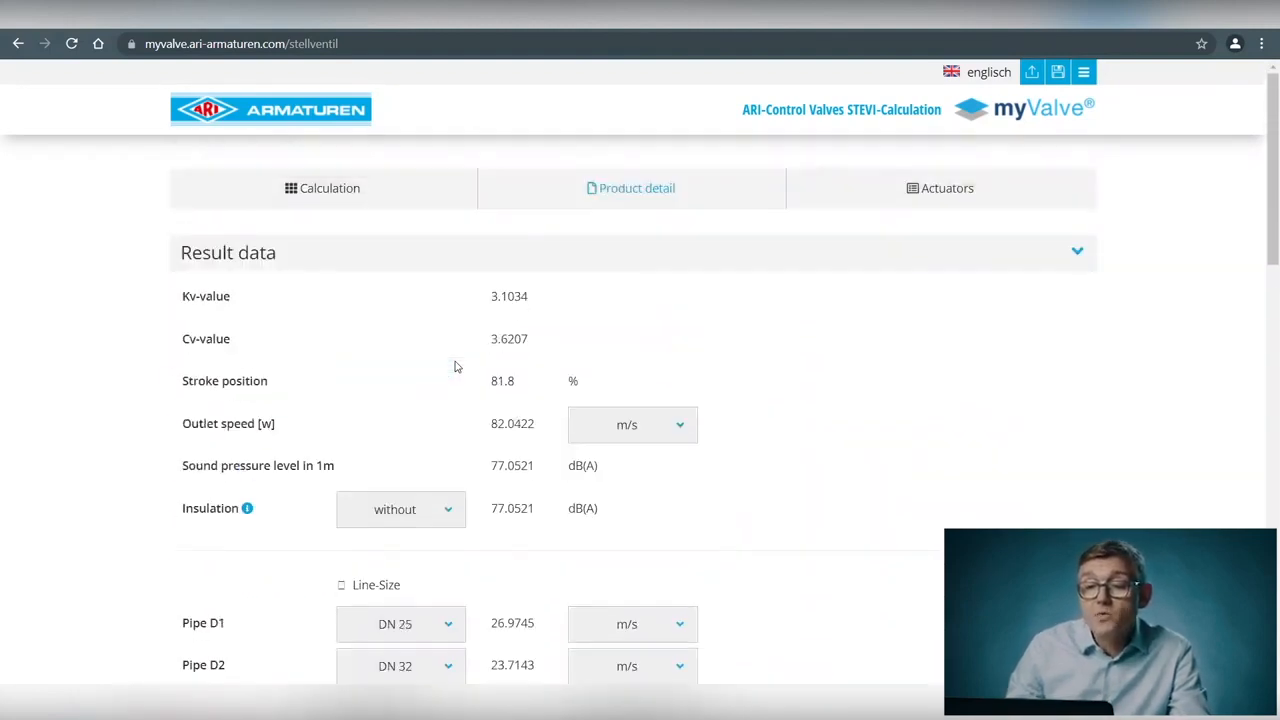
Step: Return to the valve results and filter them by the series STEVI-448
click(318, 190)
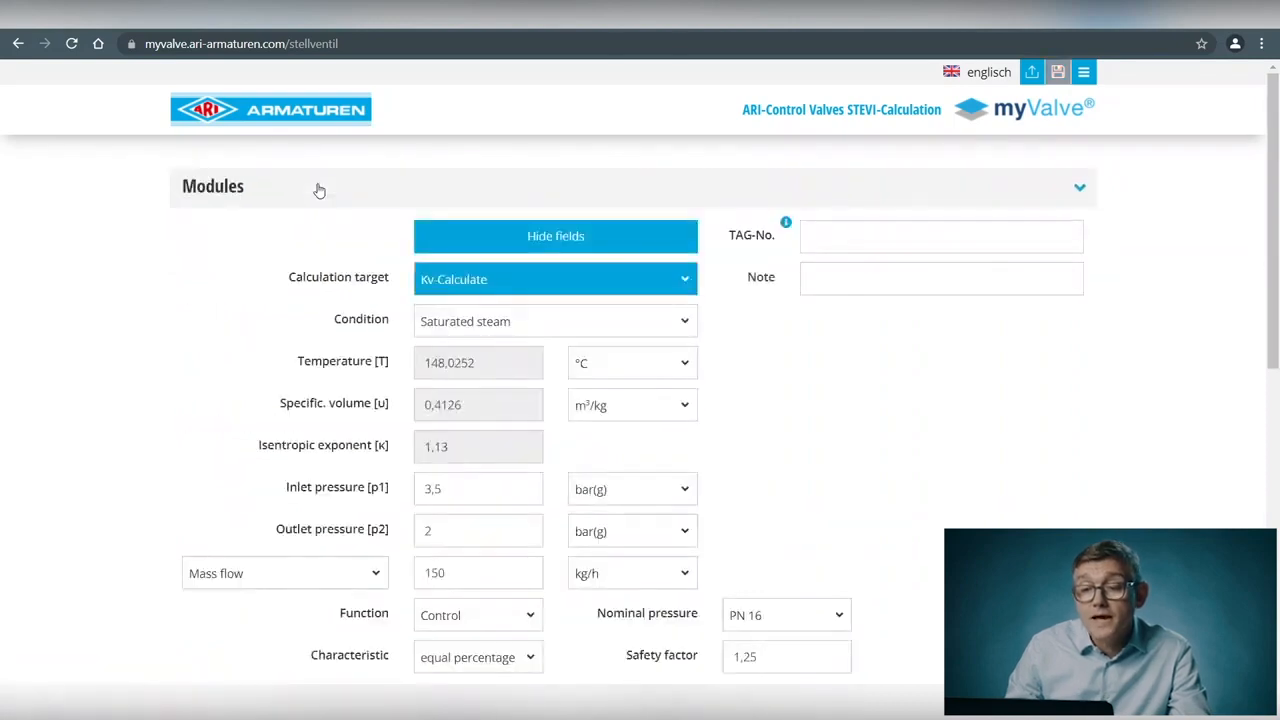
scroll(385, 320, down, 2)
scroll(383, 320, down, 2)
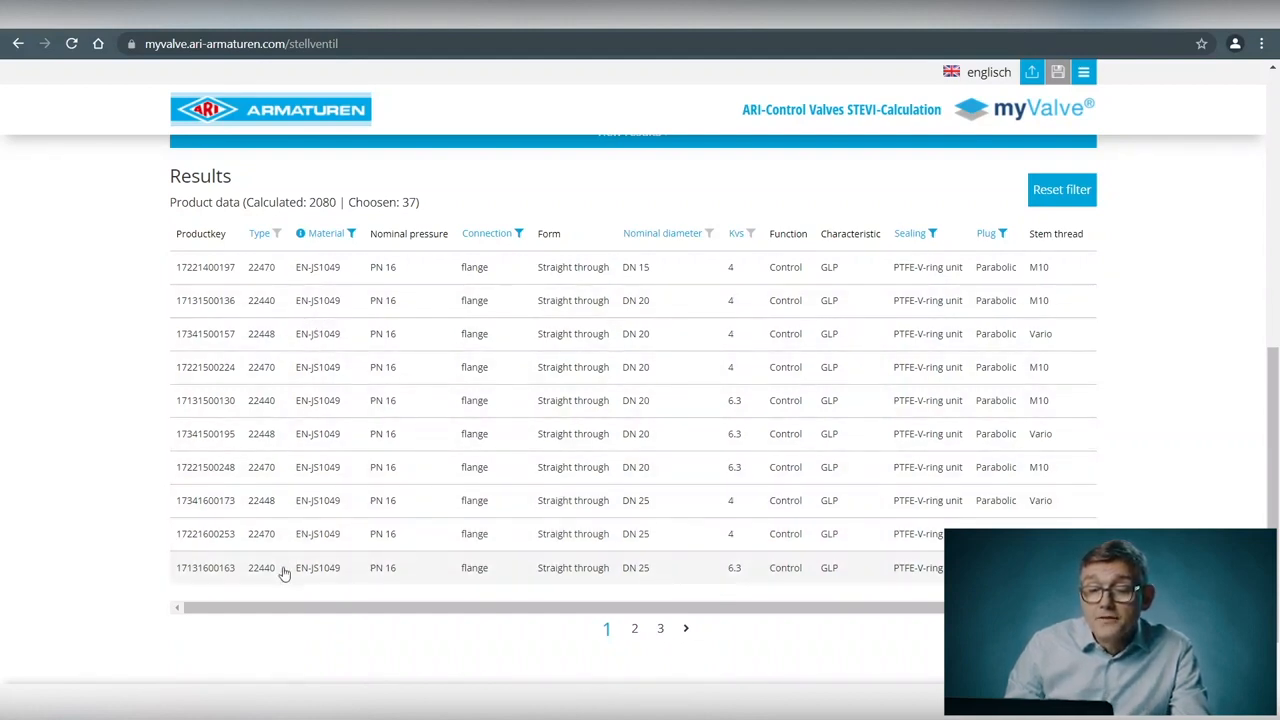
click(257, 237)
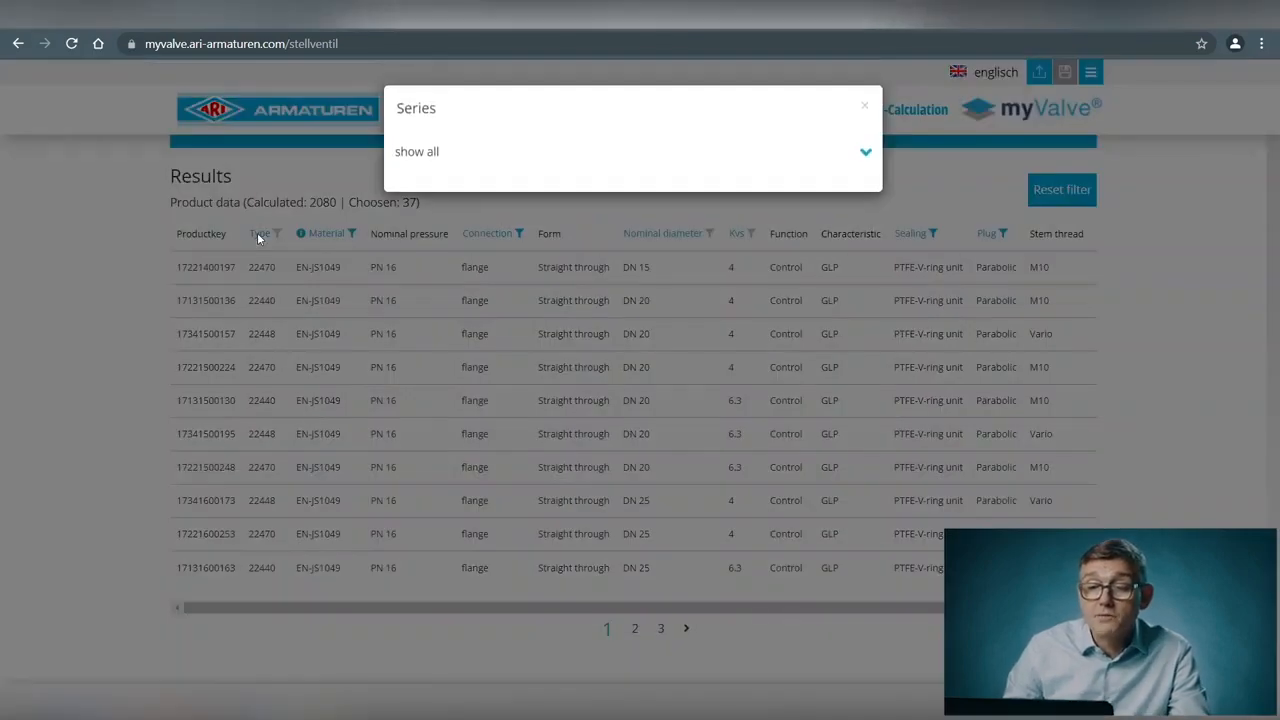
click(419, 157)
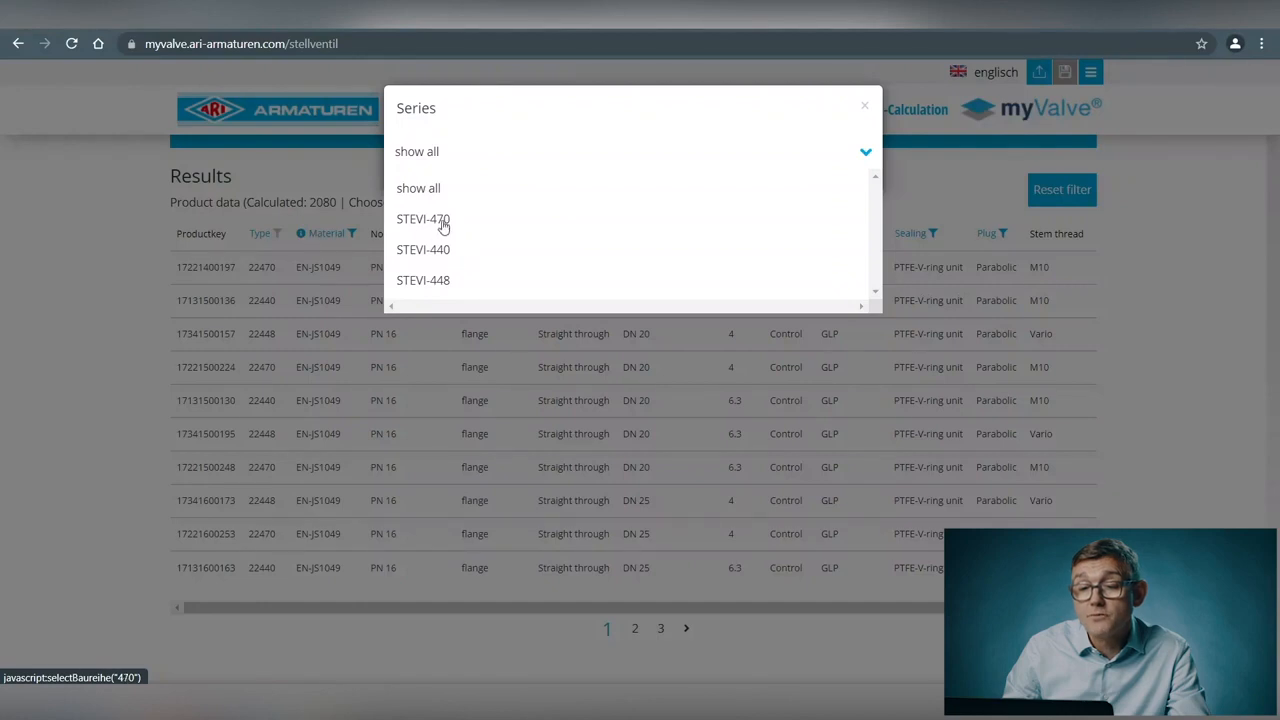
click(440, 281)
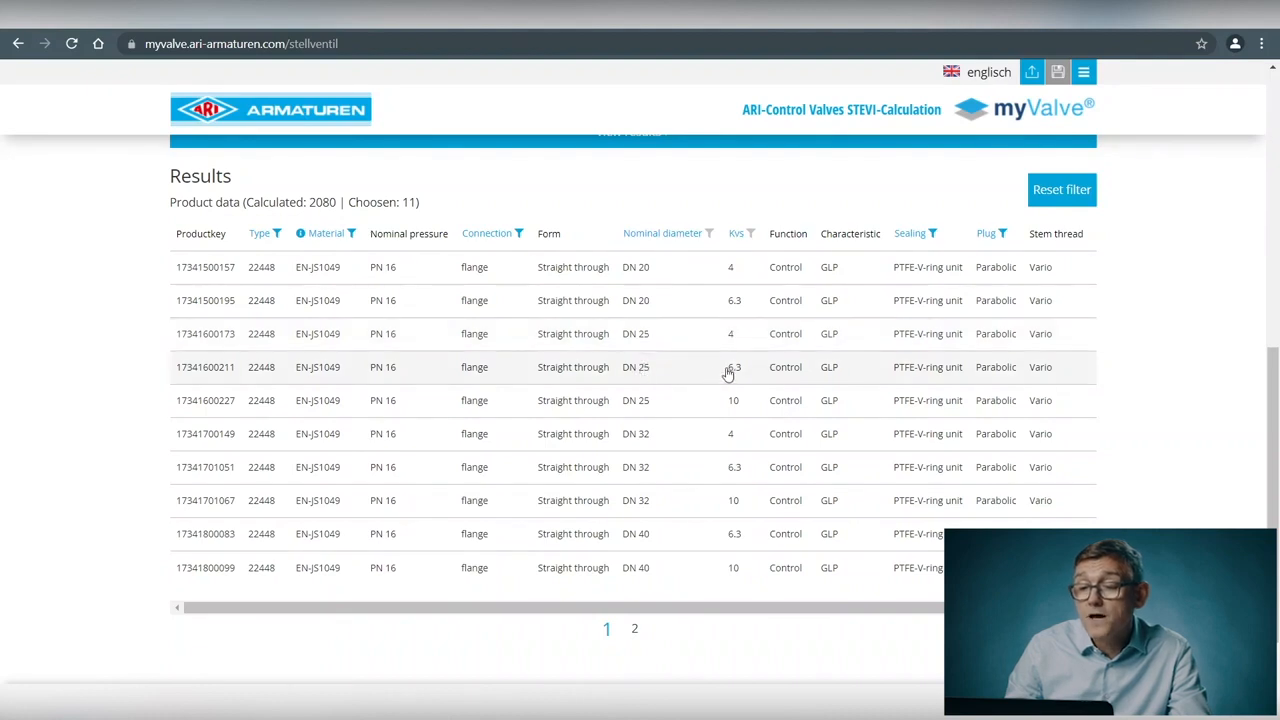
Step: Open the product details of the type 22448 valve with DN 25 and Kvs 6.3
click(565, 370)
scroll(563, 371, up, 1)
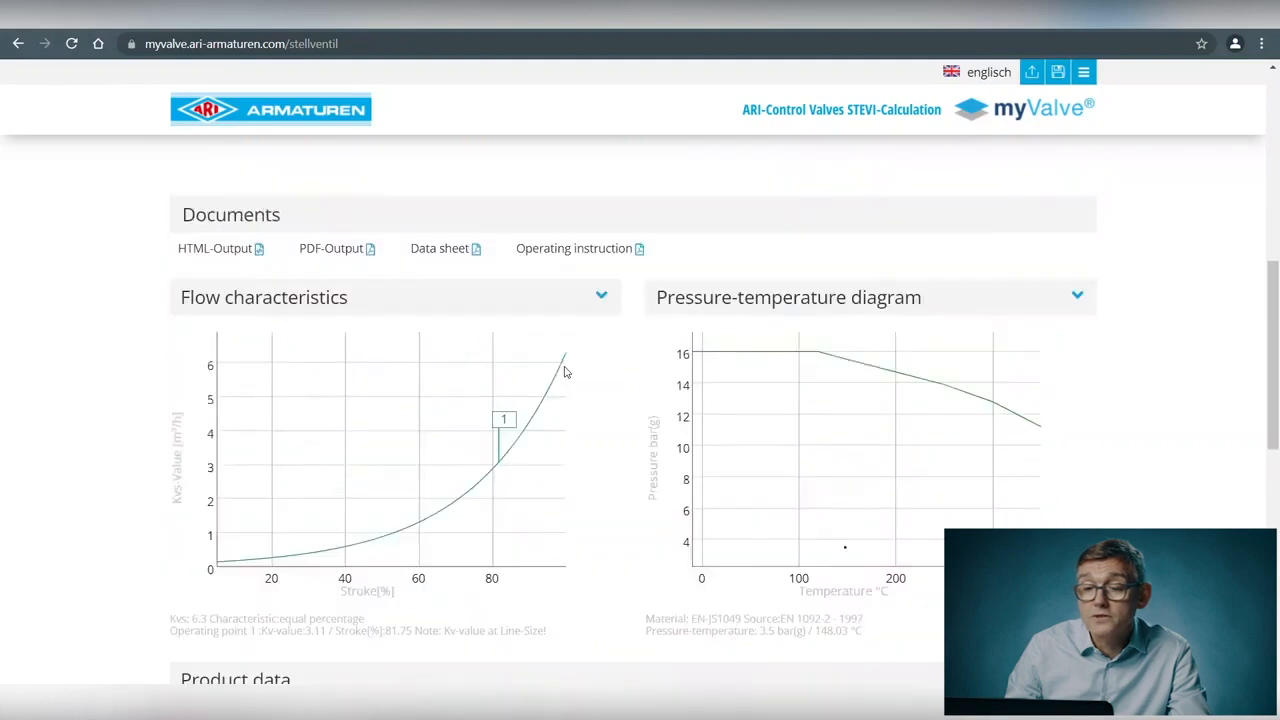
Step: Check the DN 25 valve's flow characteristic and product data, and set pipe D2 to DN 32
mouse_move(528, 443)
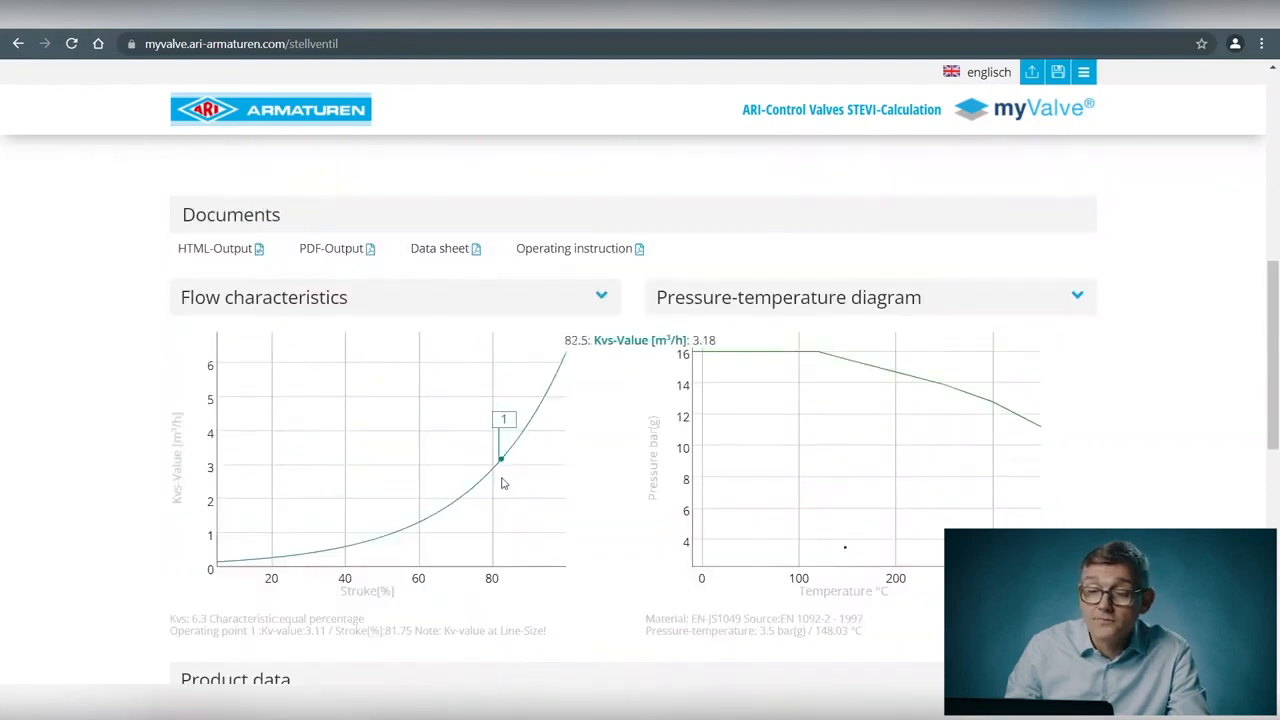
scroll(503, 484, down, 5)
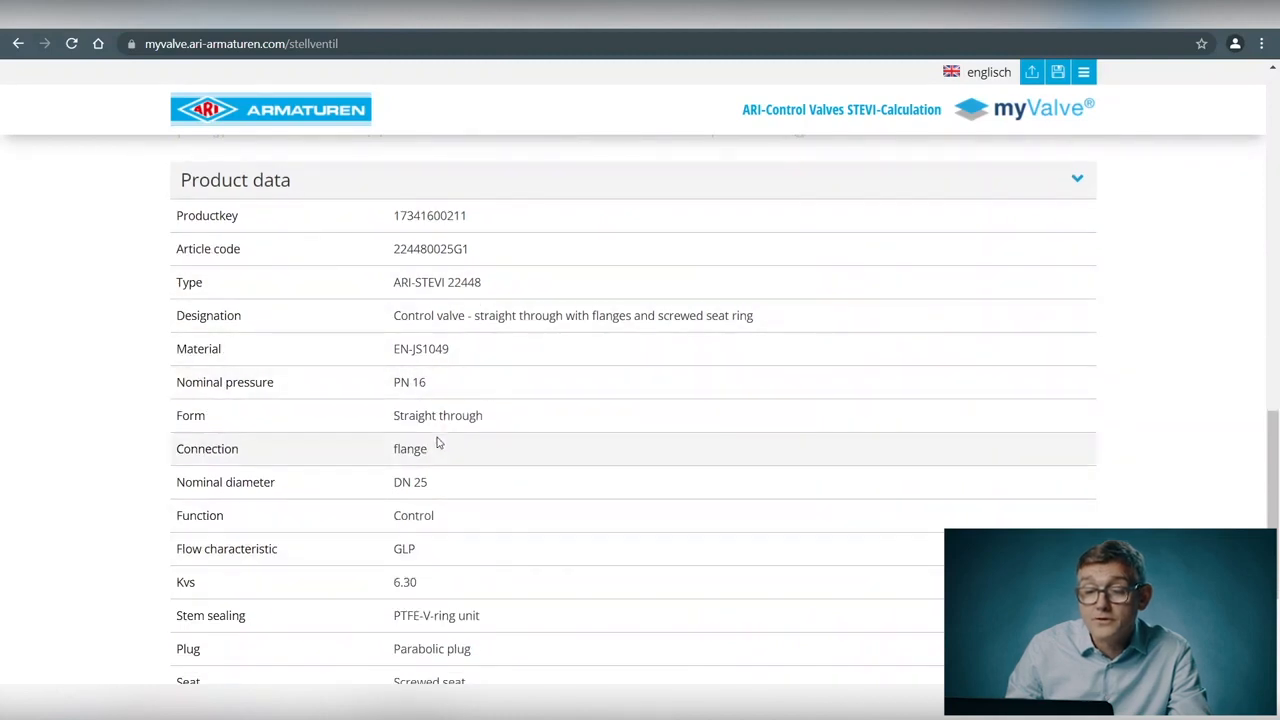
scroll(438, 440, down, 3)
scroll(438, 442, up, 15)
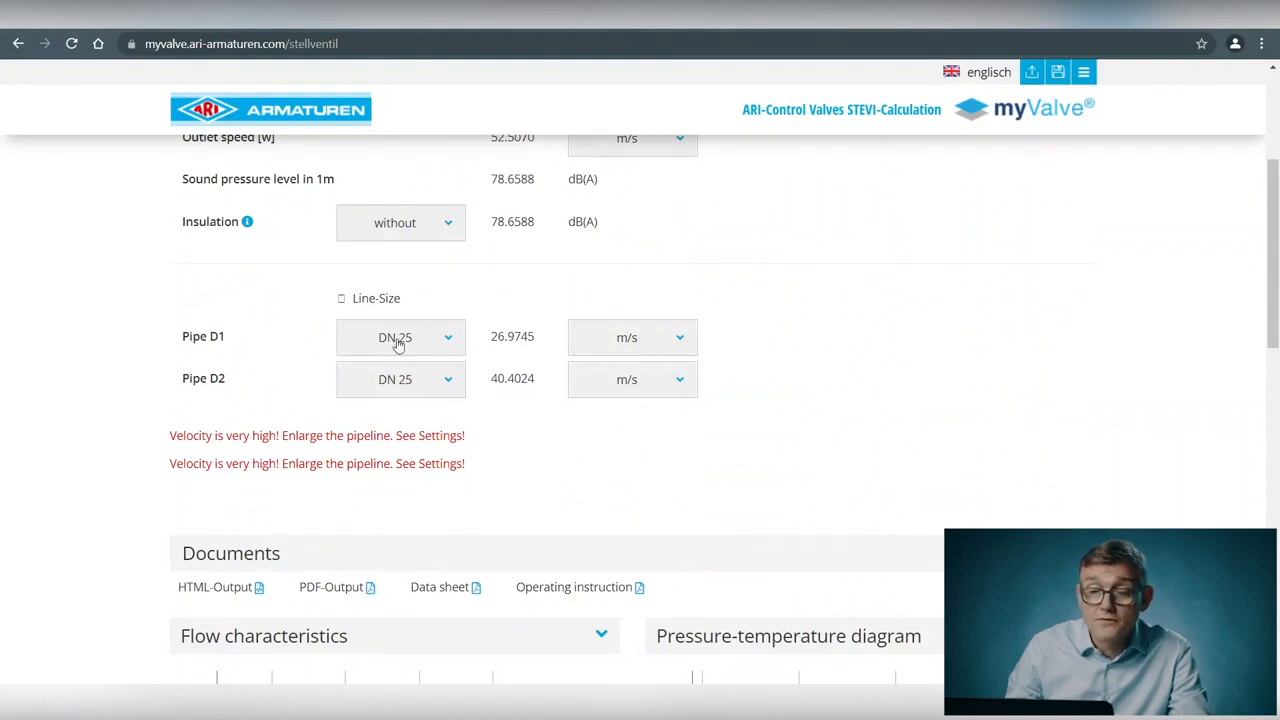
click(449, 381)
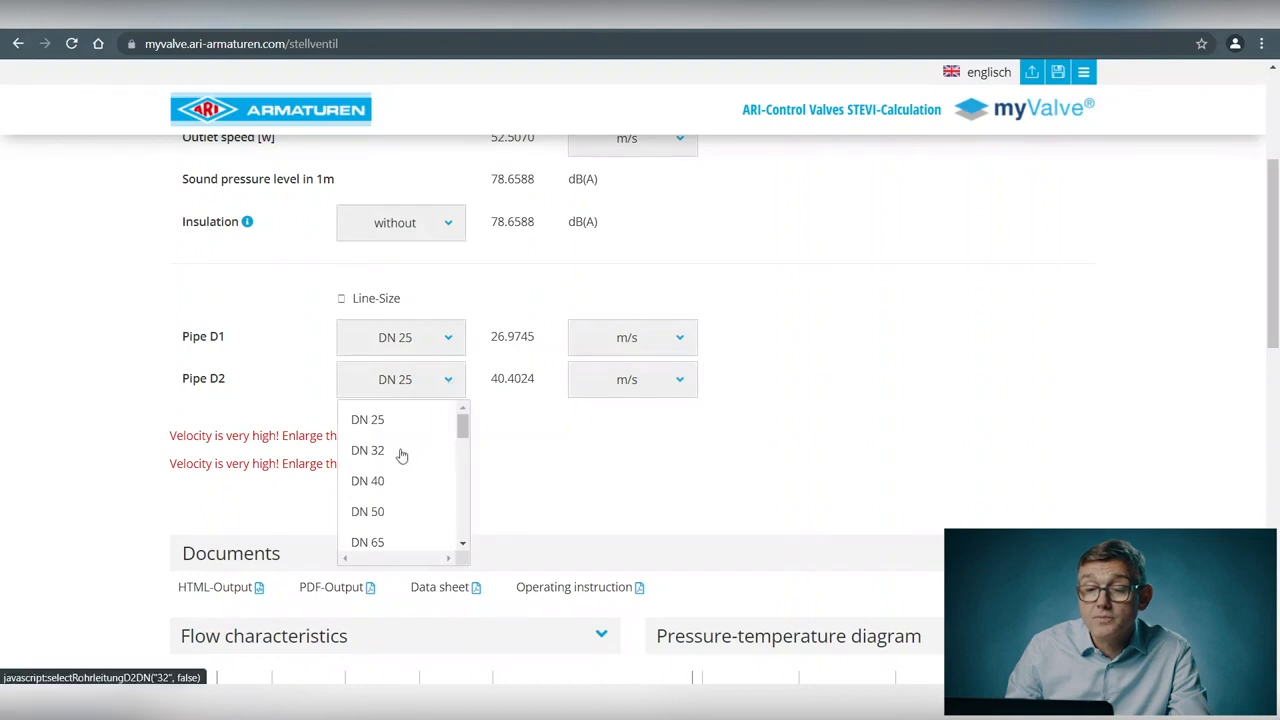
click(398, 452)
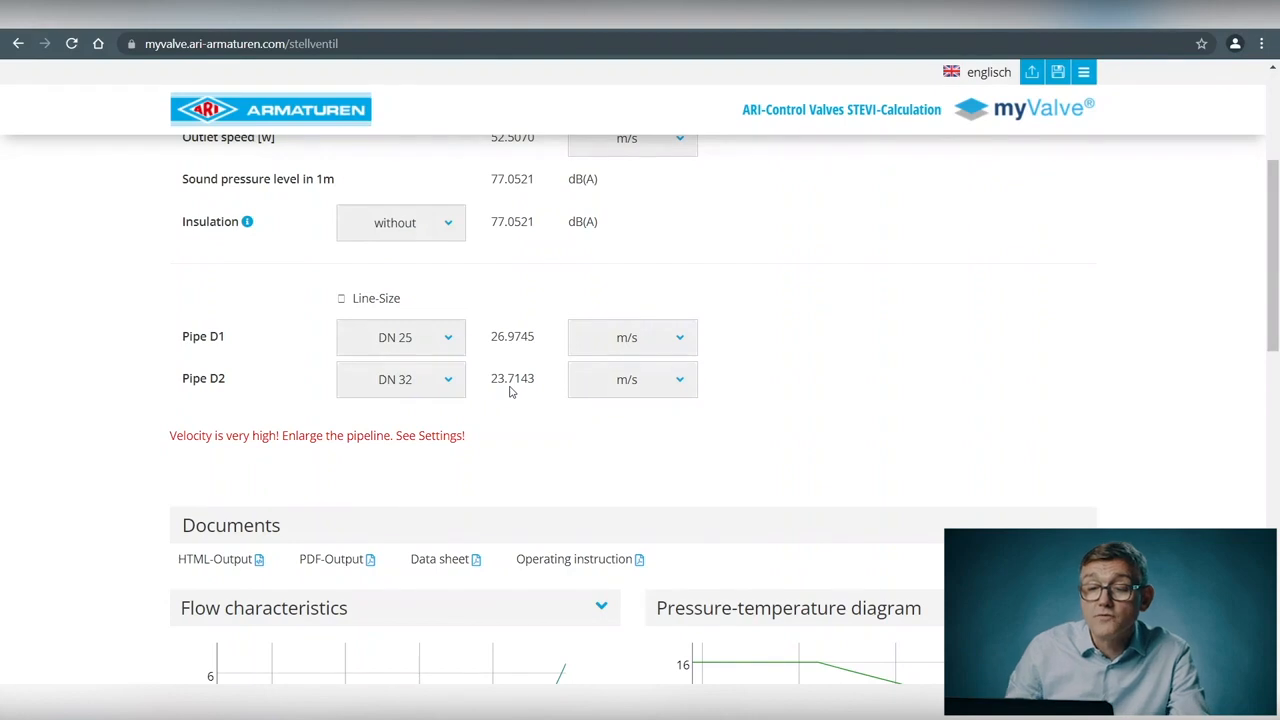
scroll(509, 392, up, 1)
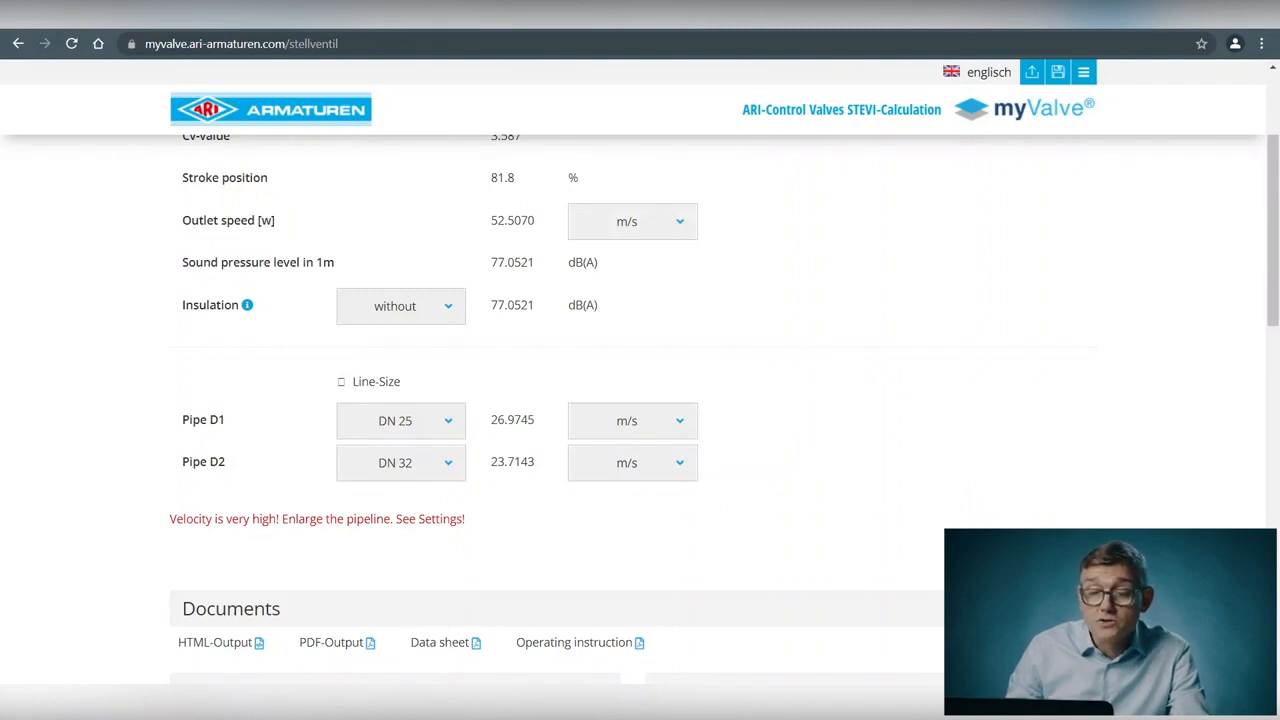
Step: Review the valve's result data and its product data, including stem sealing, plug, seat and stem thread
mouse_move(318, 700)
click(339, 637)
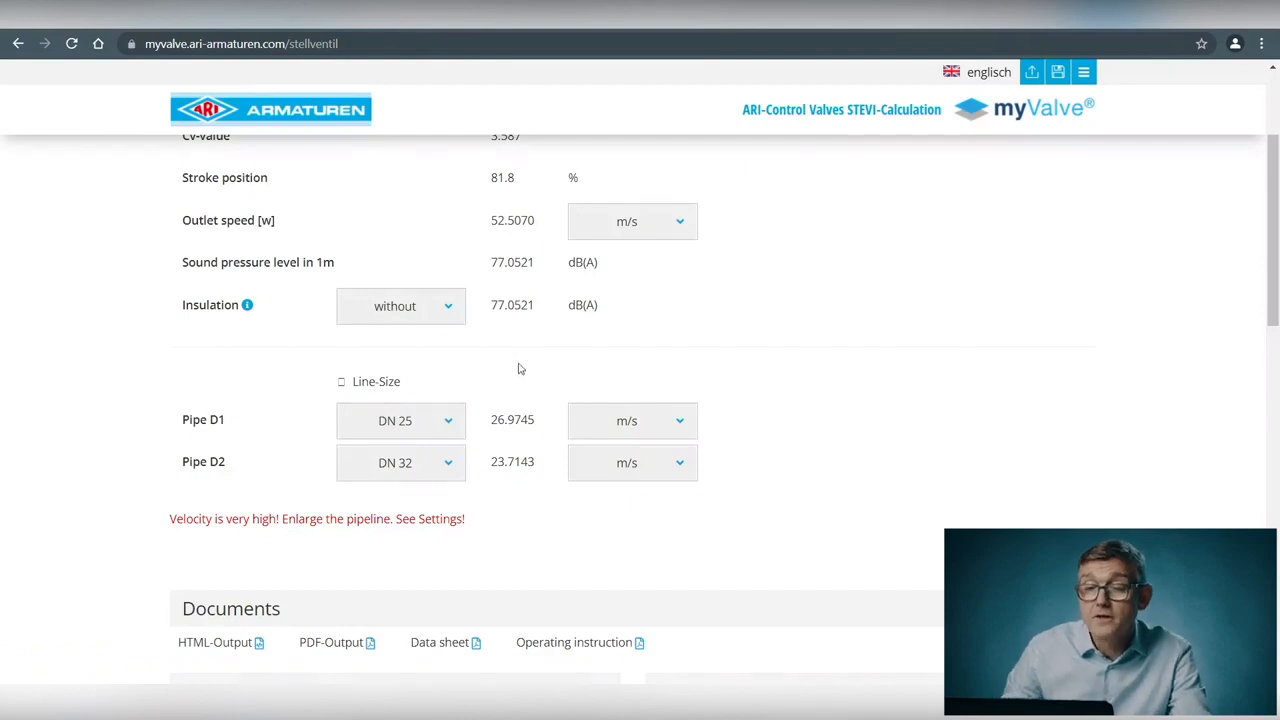
scroll(518, 369, up, 2)
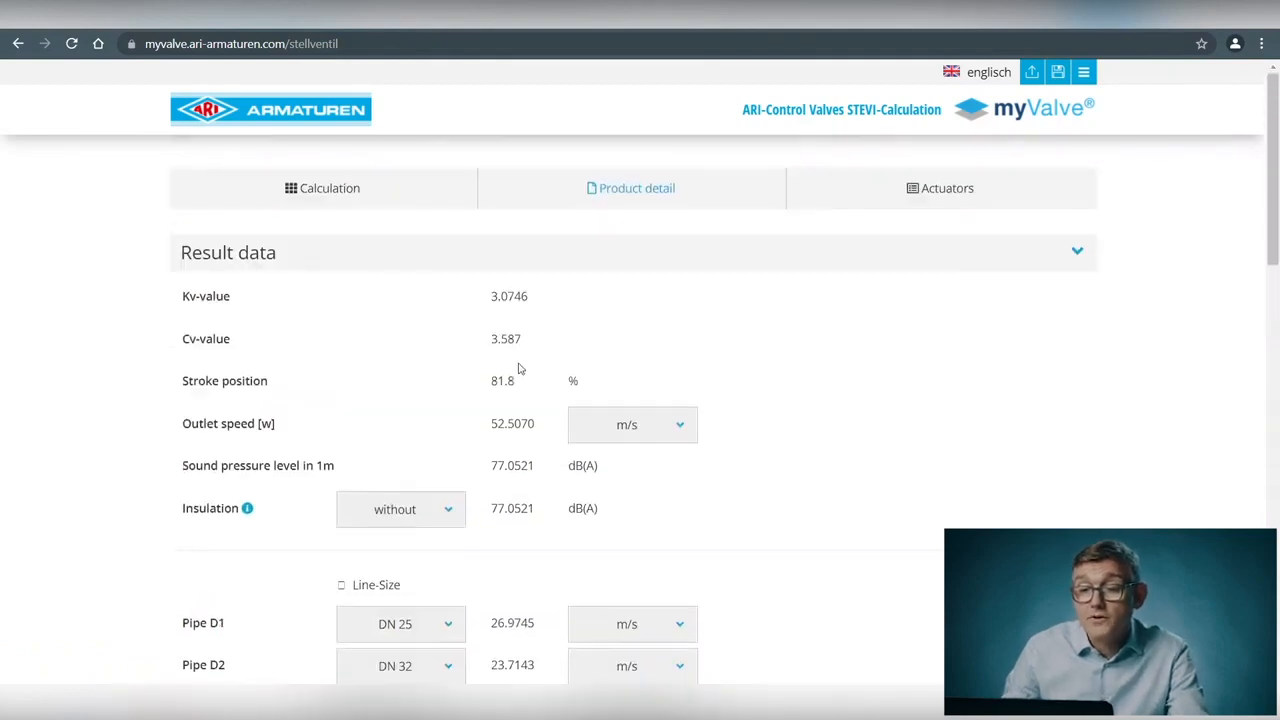
scroll(518, 369, down, 10)
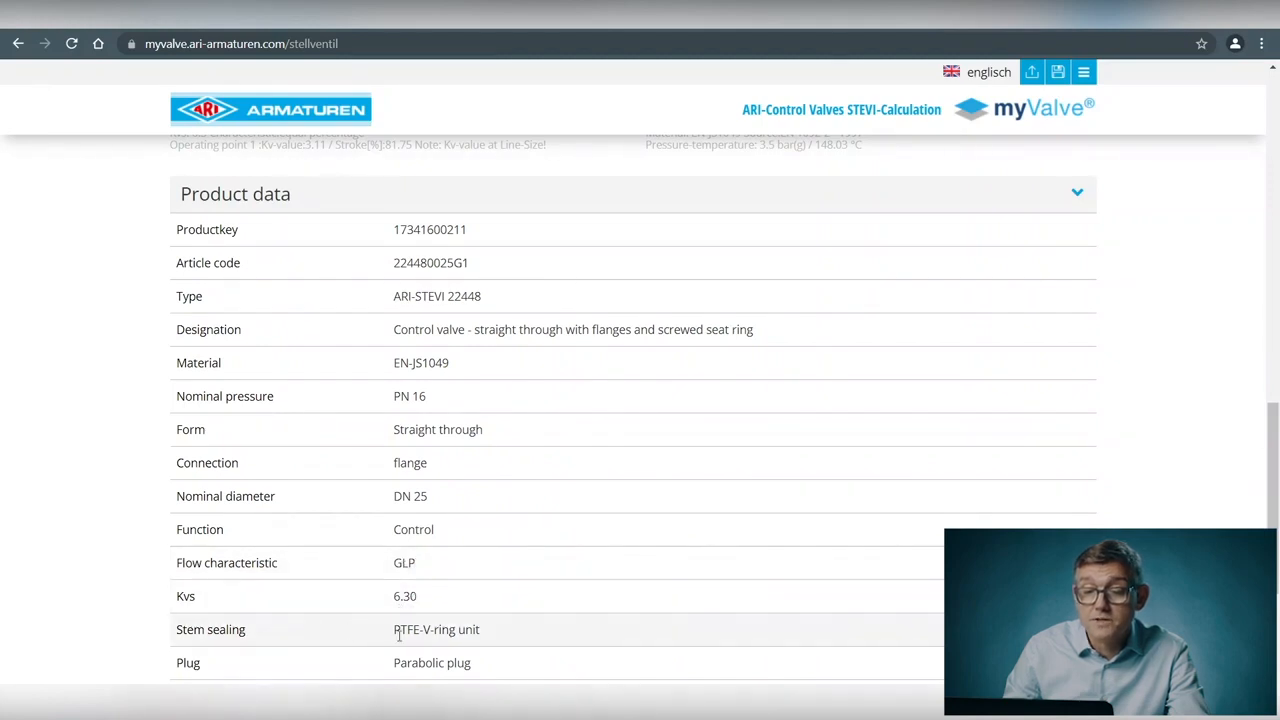
scroll(457, 660, down, 2)
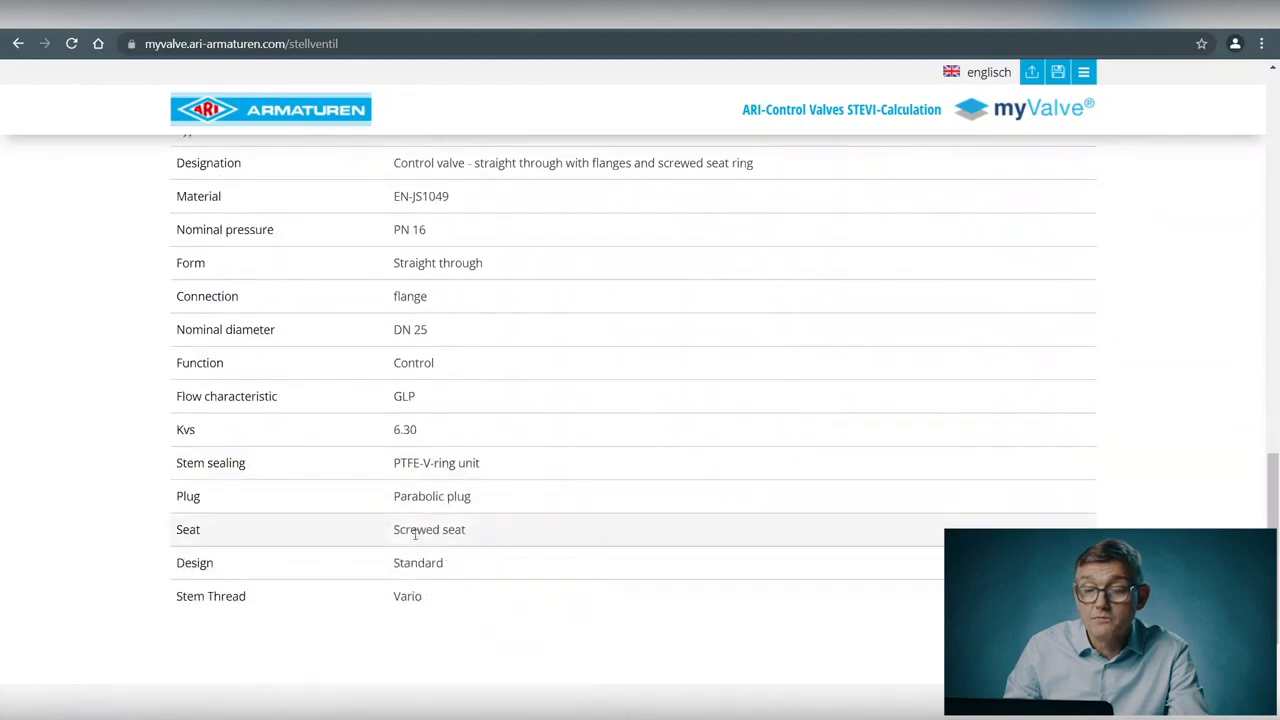
scroll(523, 460, up, 8)
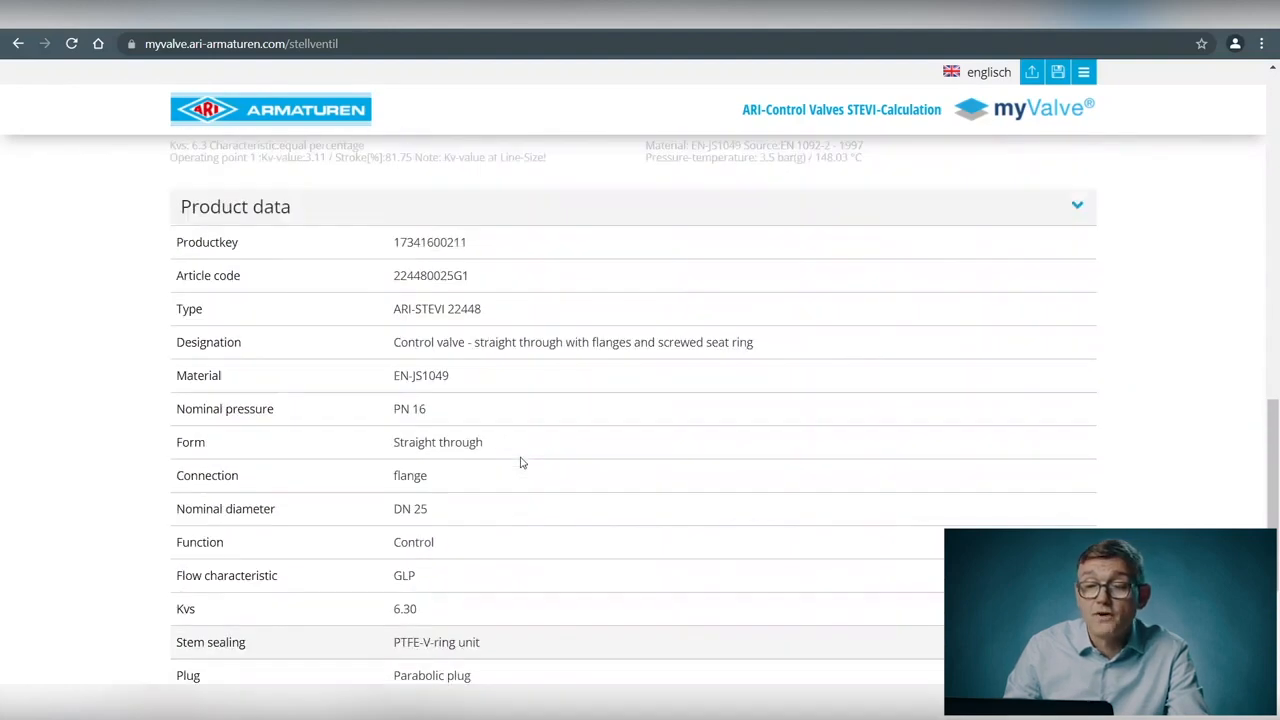
scroll(520, 462, up, 5)
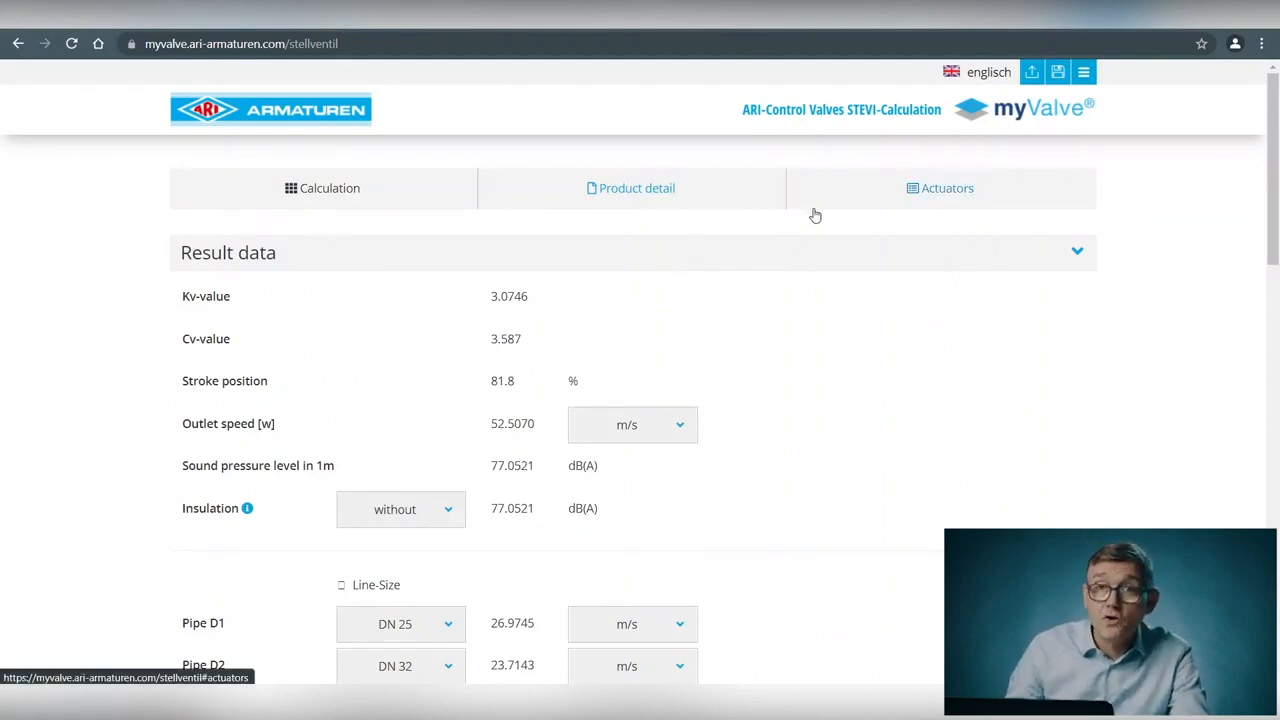
Step: Open the actuator selection, set the actuator energy to pneumatic and choose the actuator DP30 Control signal DN 15-50 -Force:2169
click(930, 193)
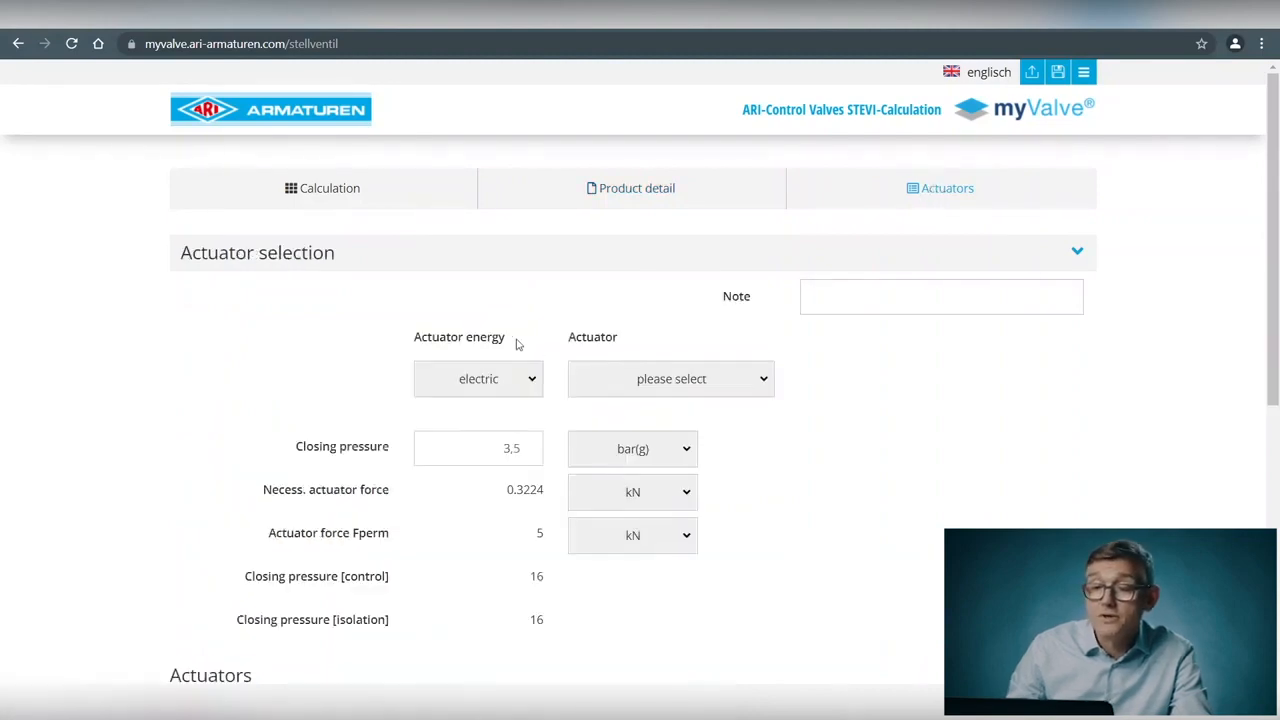
scroll(505, 350, down, 1)
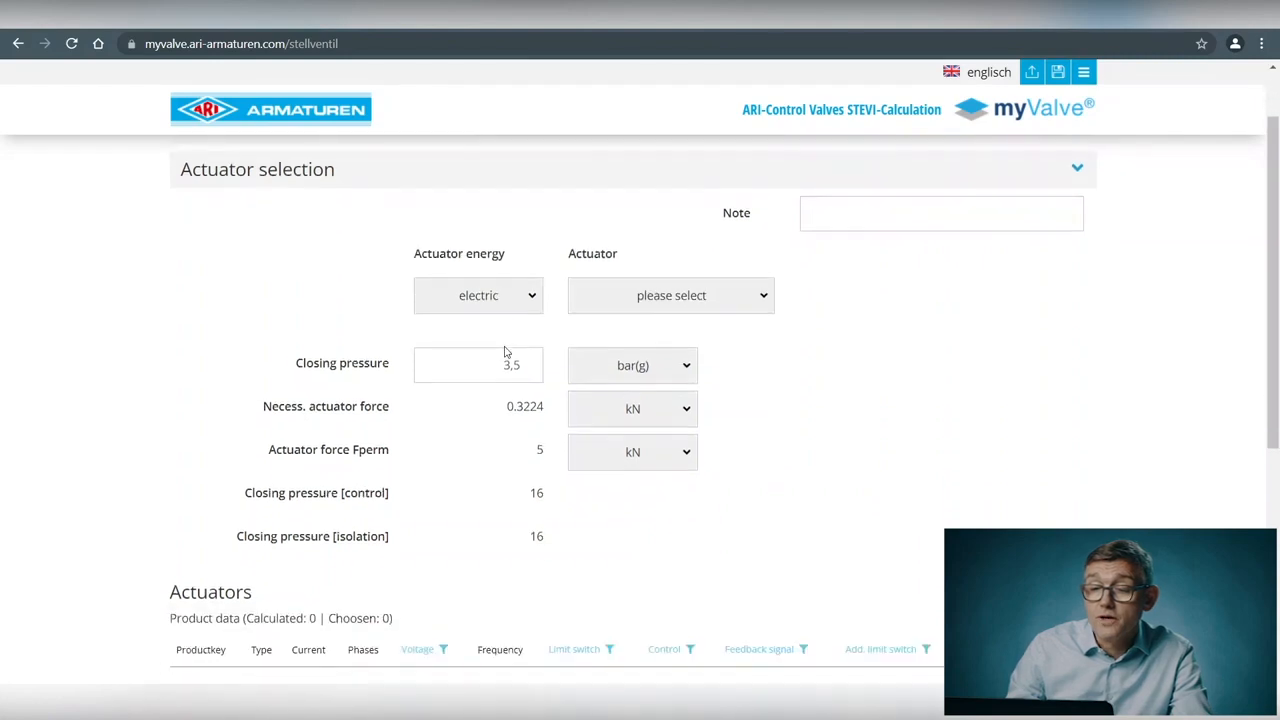
click(532, 298)
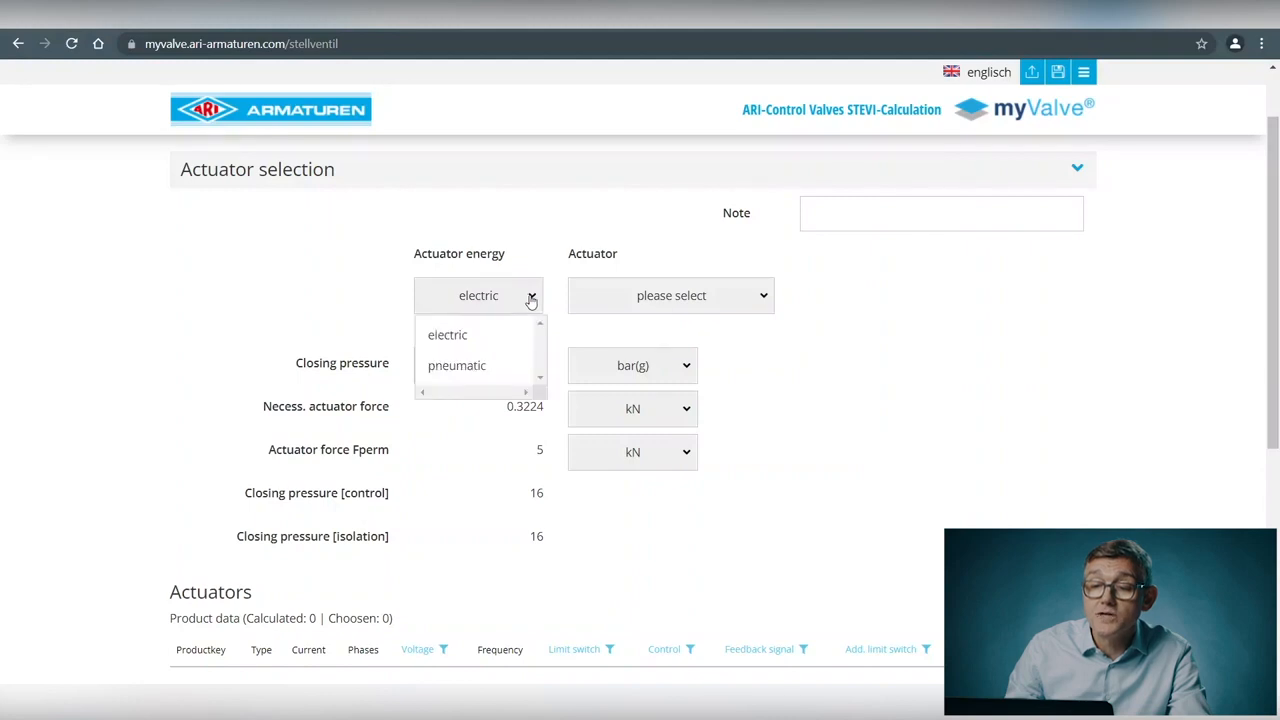
click(458, 367)
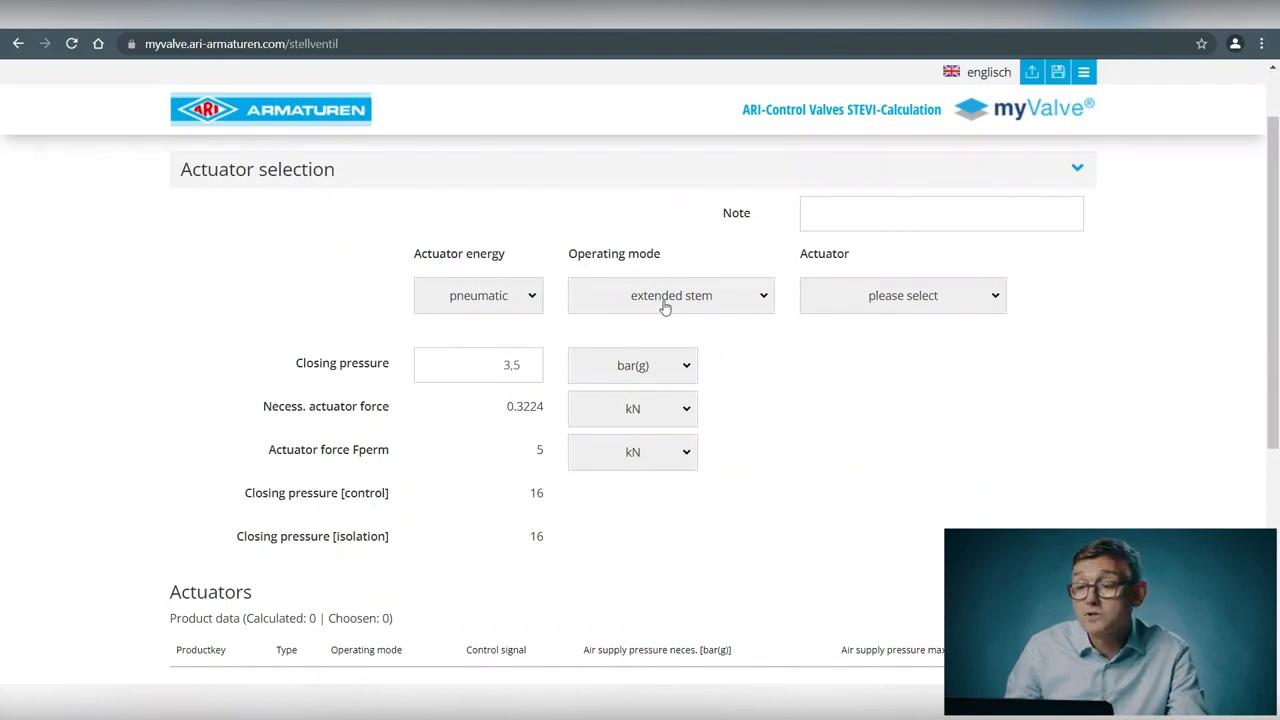
click(913, 300)
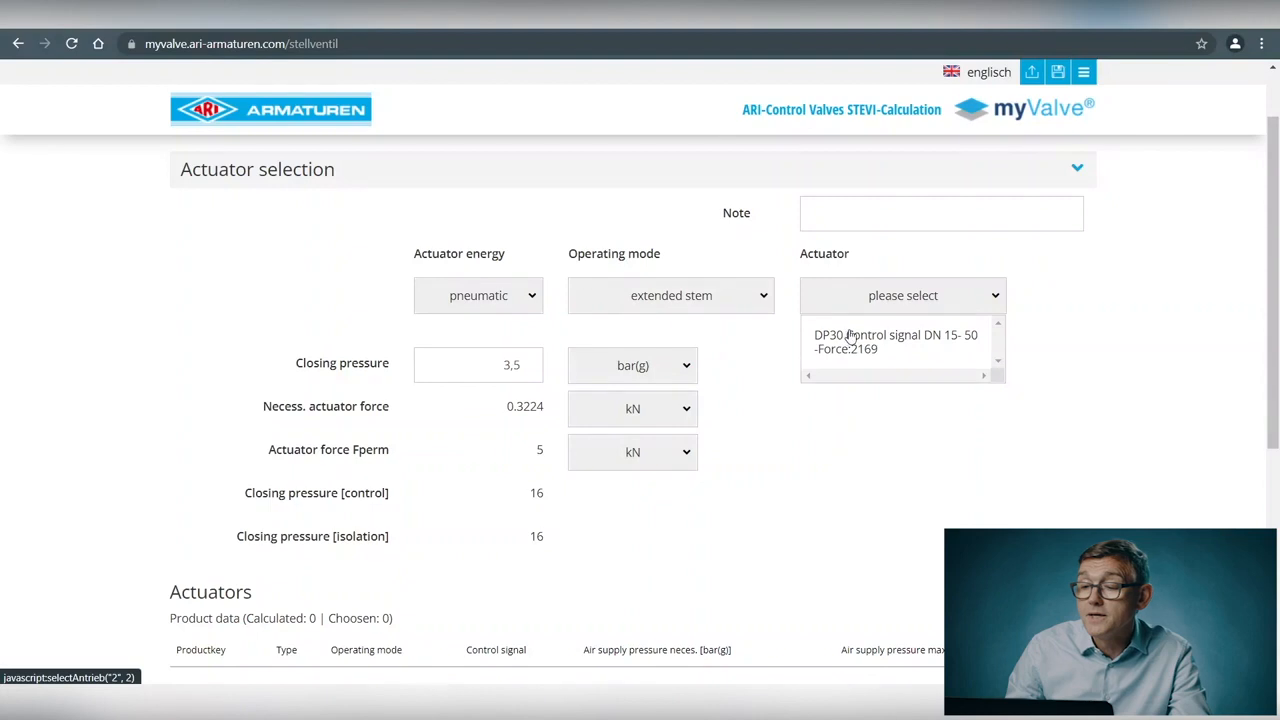
scroll(849, 337, down, 1)
scroll(849, 337, up, 2)
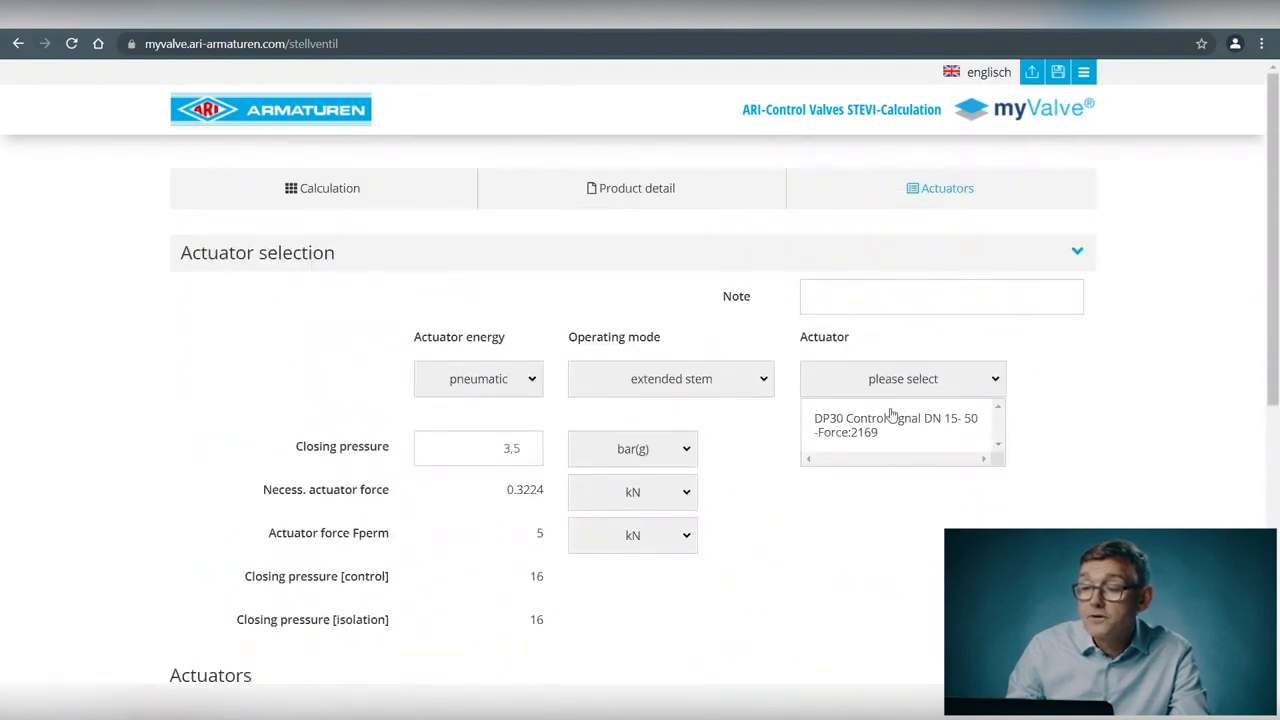
scroll(855, 429, down, 1)
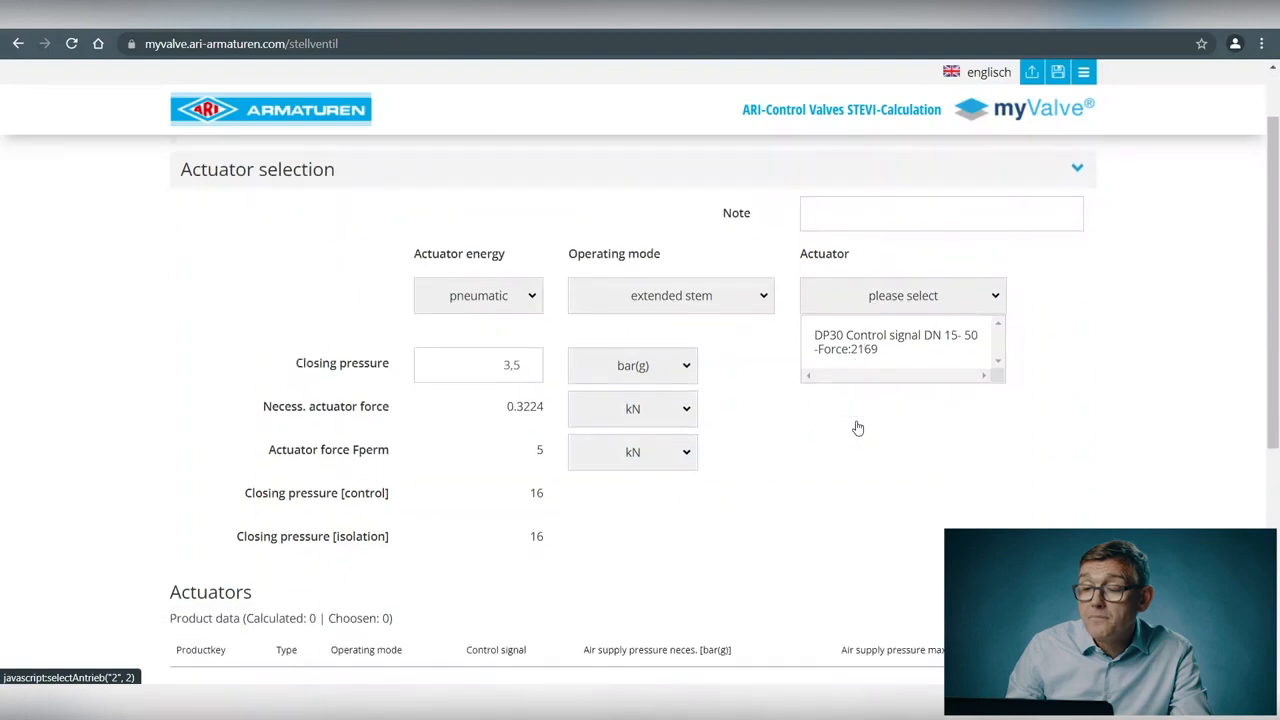
click(866, 349)
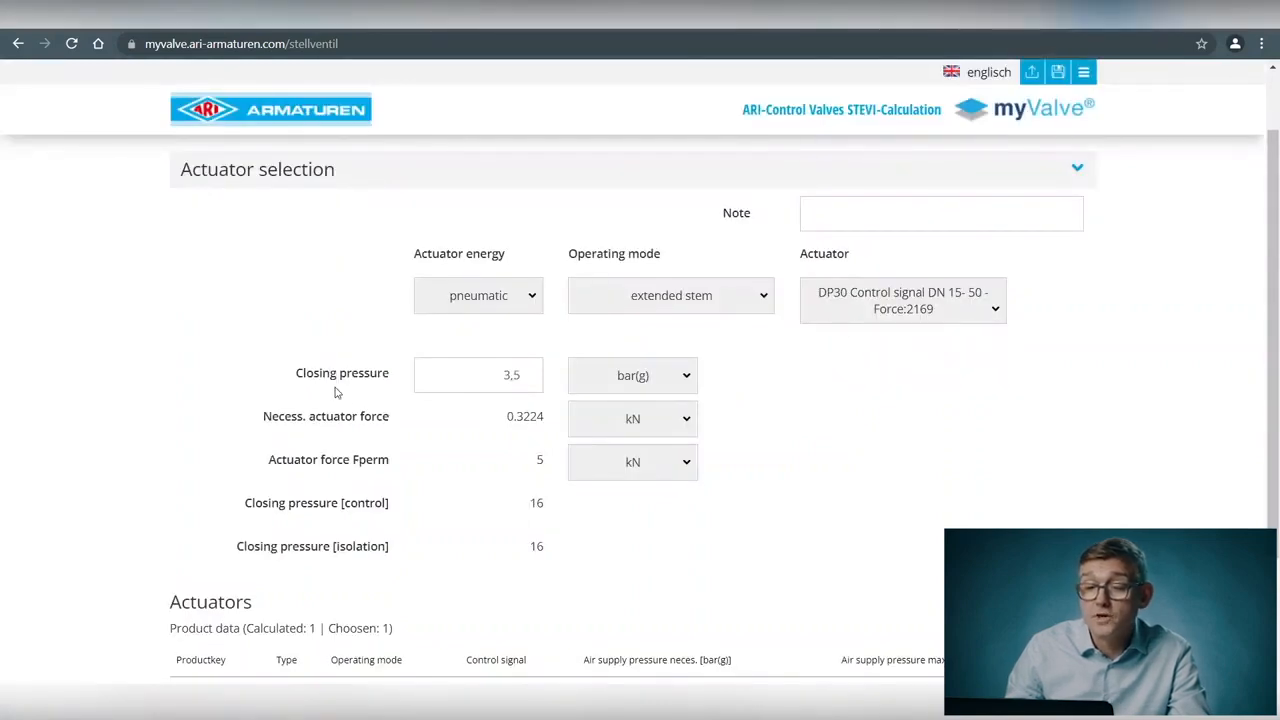
Step: Select the DP30 extended-stem entry in the actuator results and review its documents, CAD files and product data
mouse_move(515, 387)
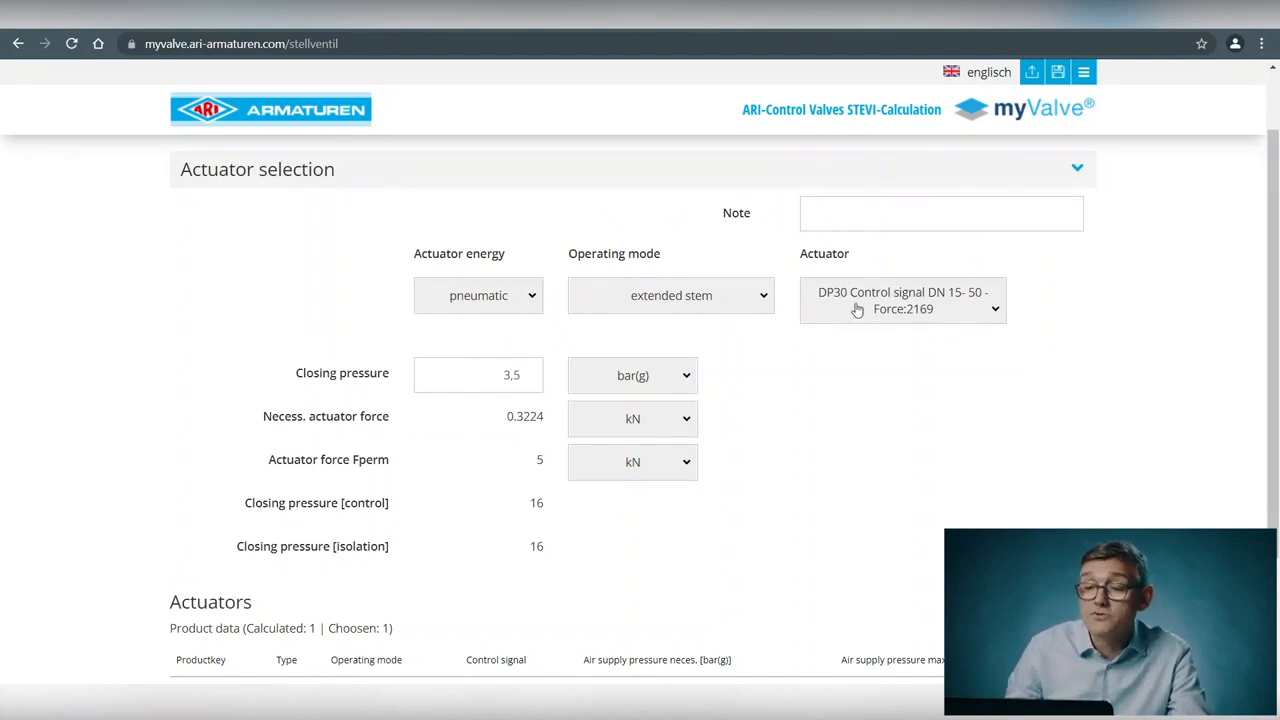
scroll(624, 456, down, 1)
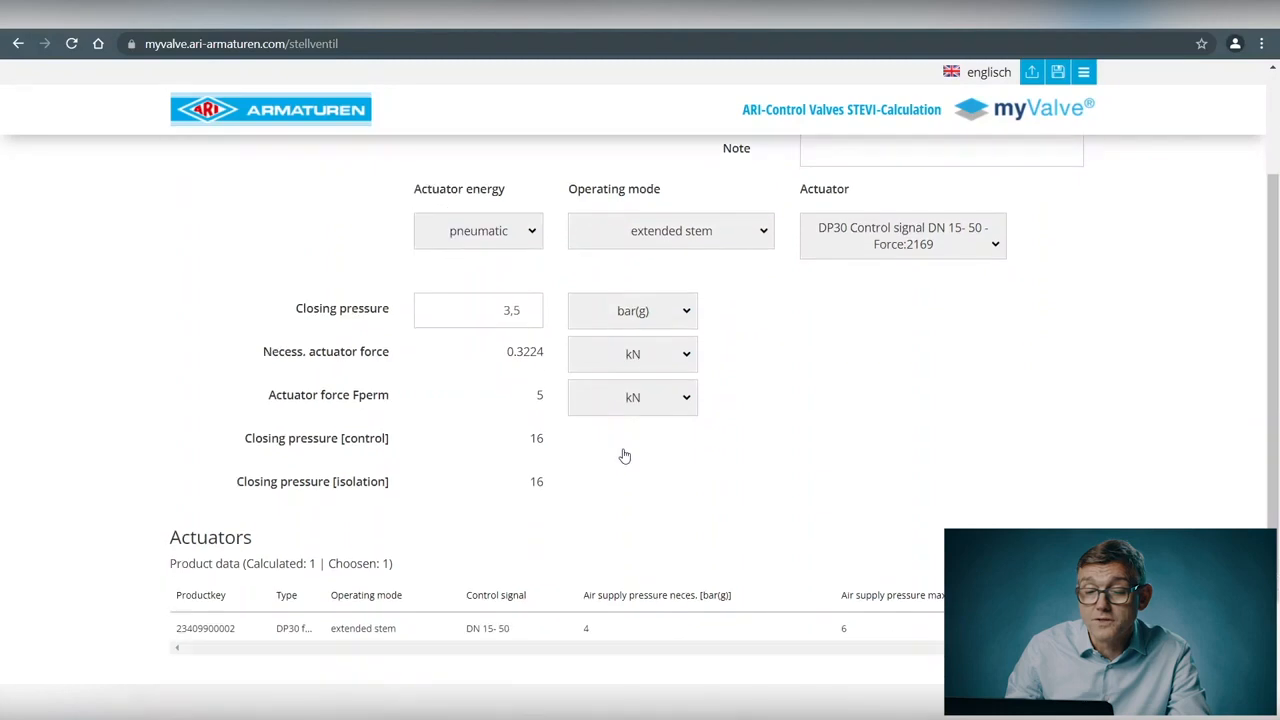
scroll(624, 456, down, 1)
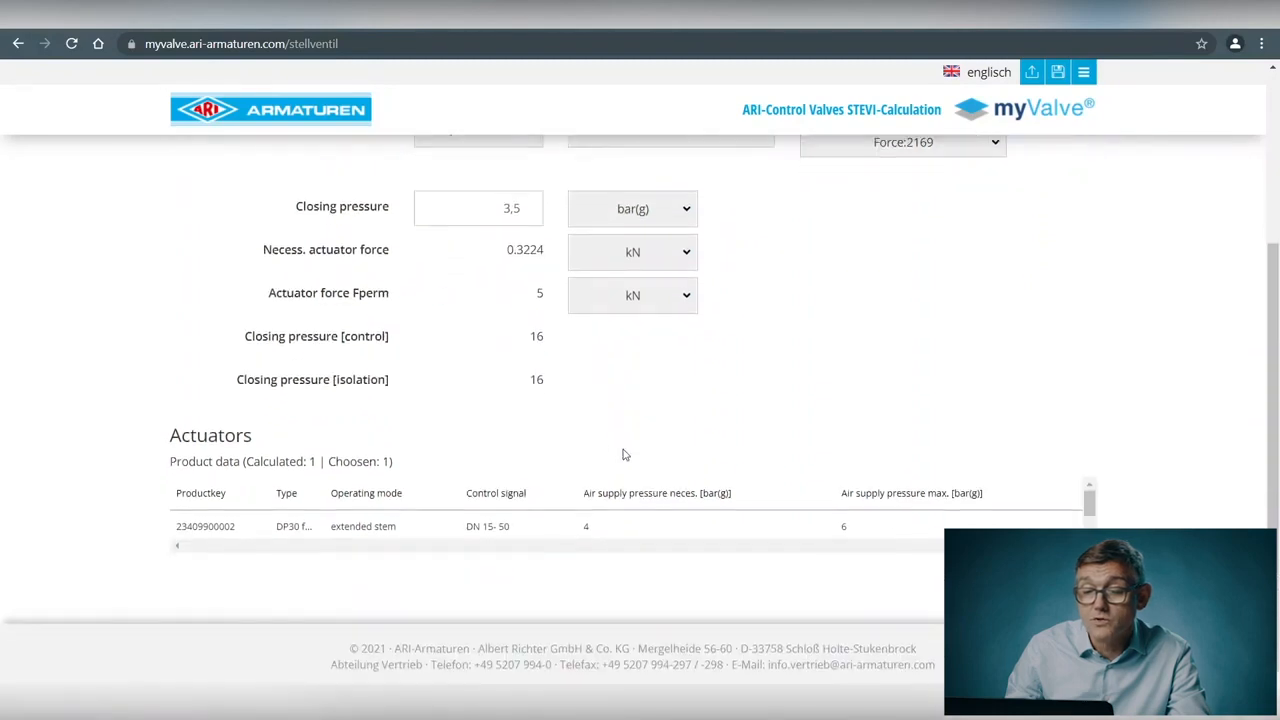
click(375, 532)
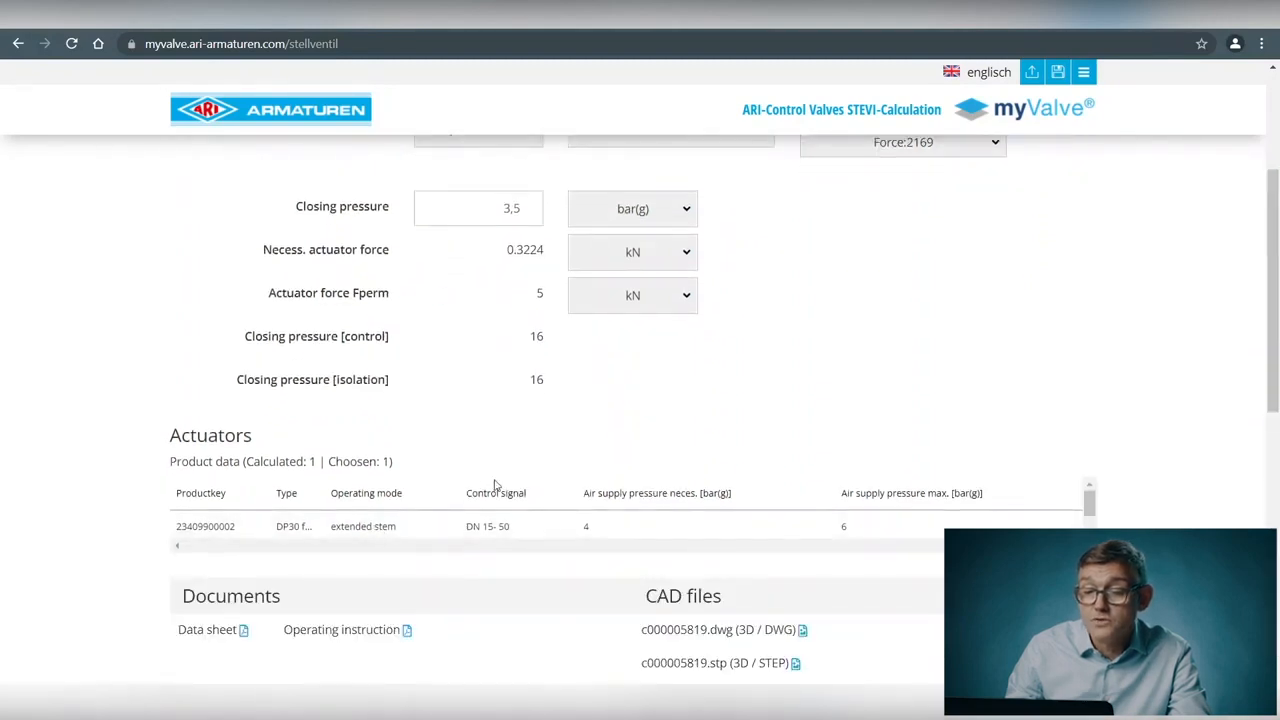
scroll(494, 485, down, 1)
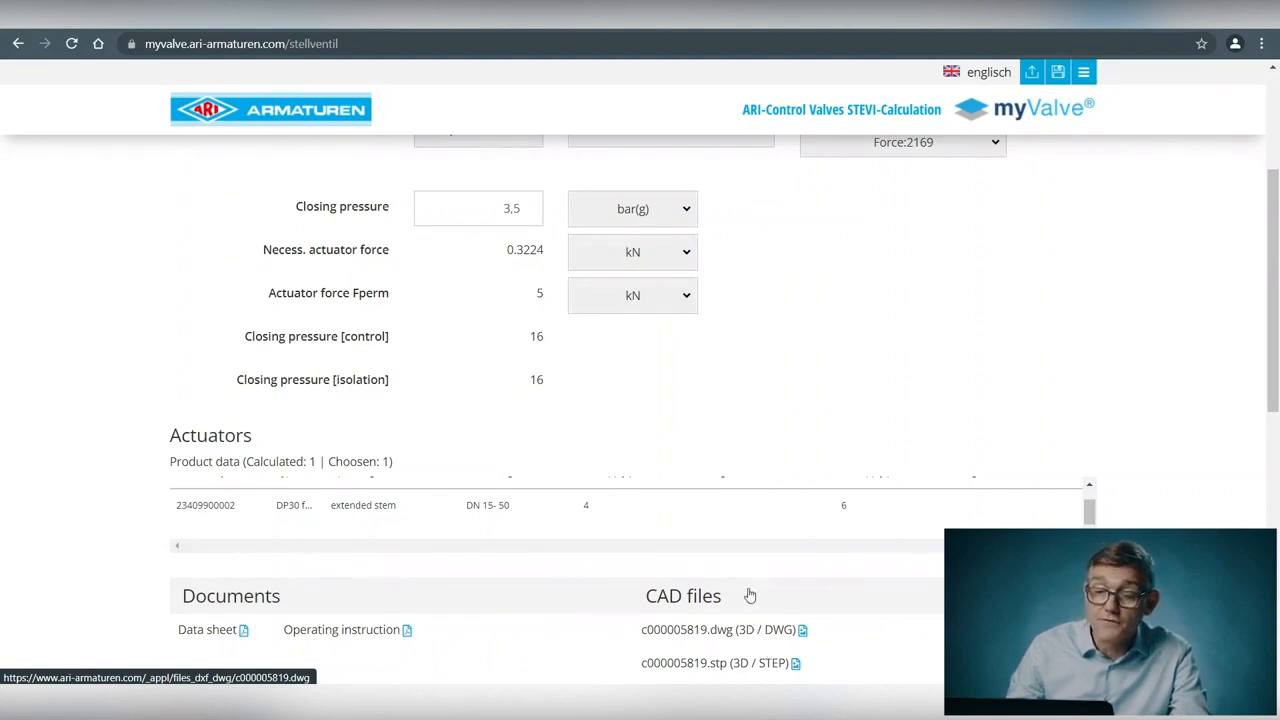
scroll(706, 549, down, 3)
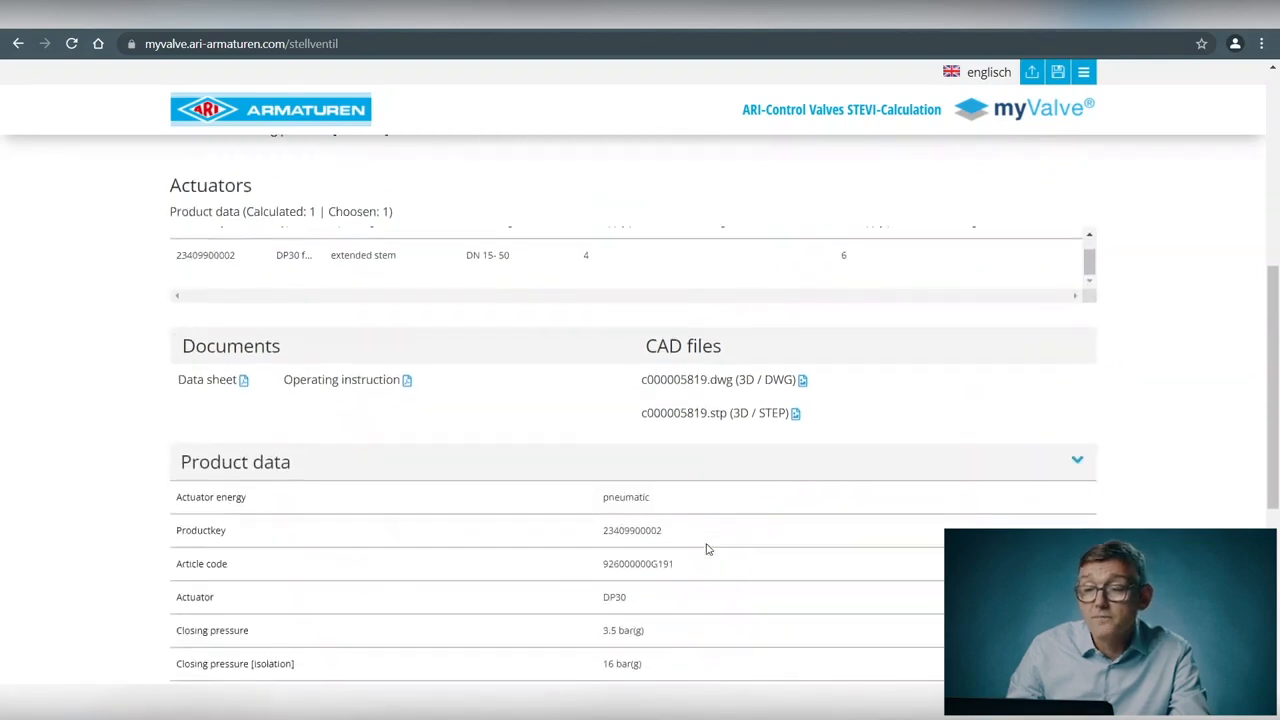
scroll(706, 549, down, 2)
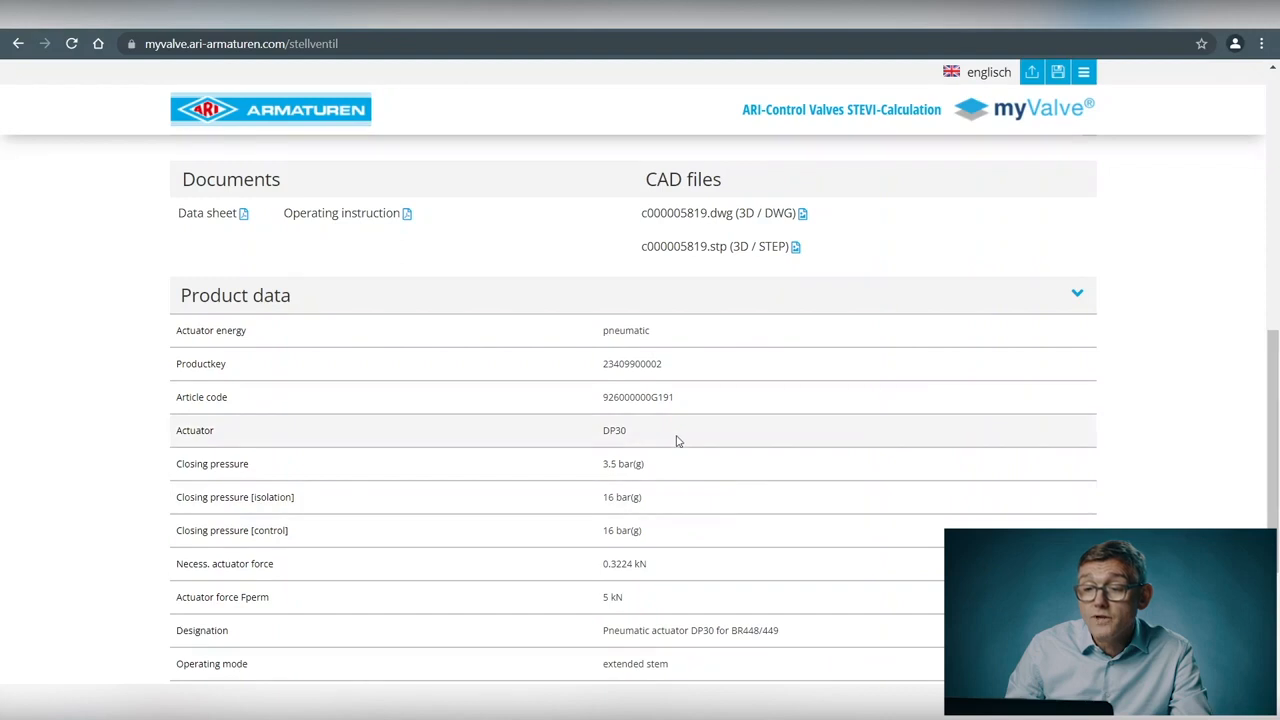
click(676, 441)
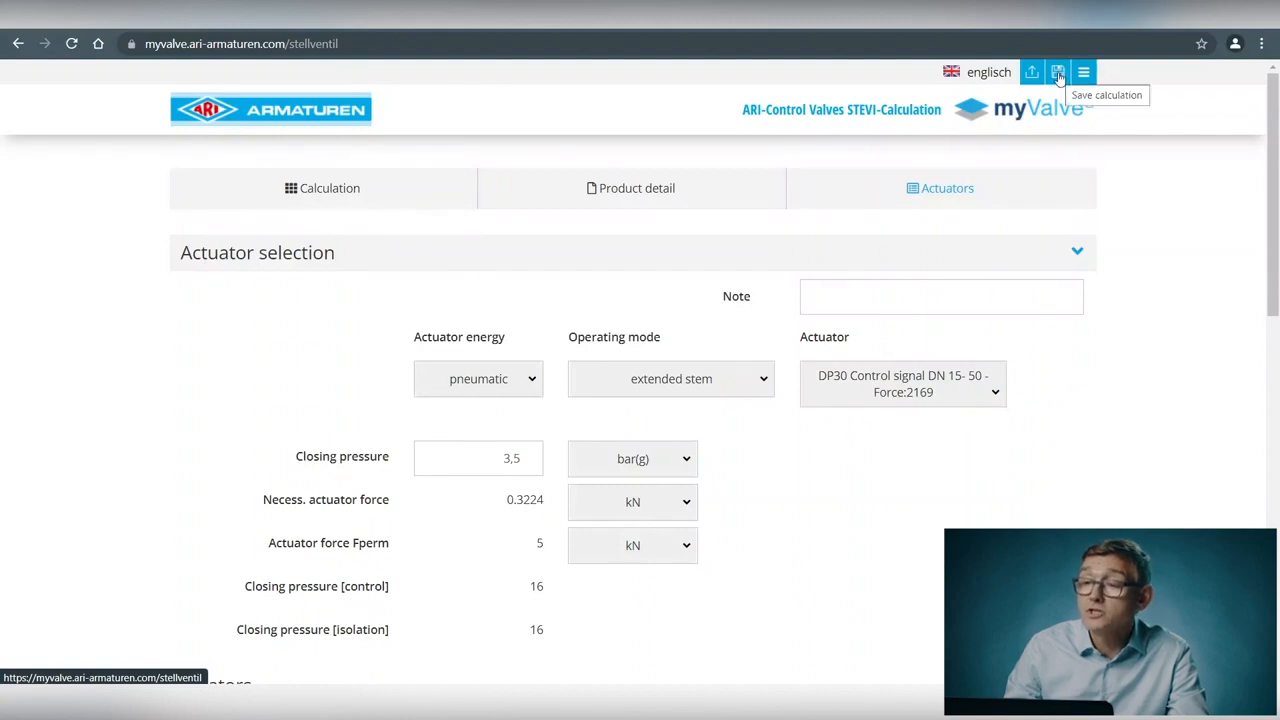
Step: Save the calculation with project number 123, description Test, TAG number 456 and note Control PRV
click(1058, 77)
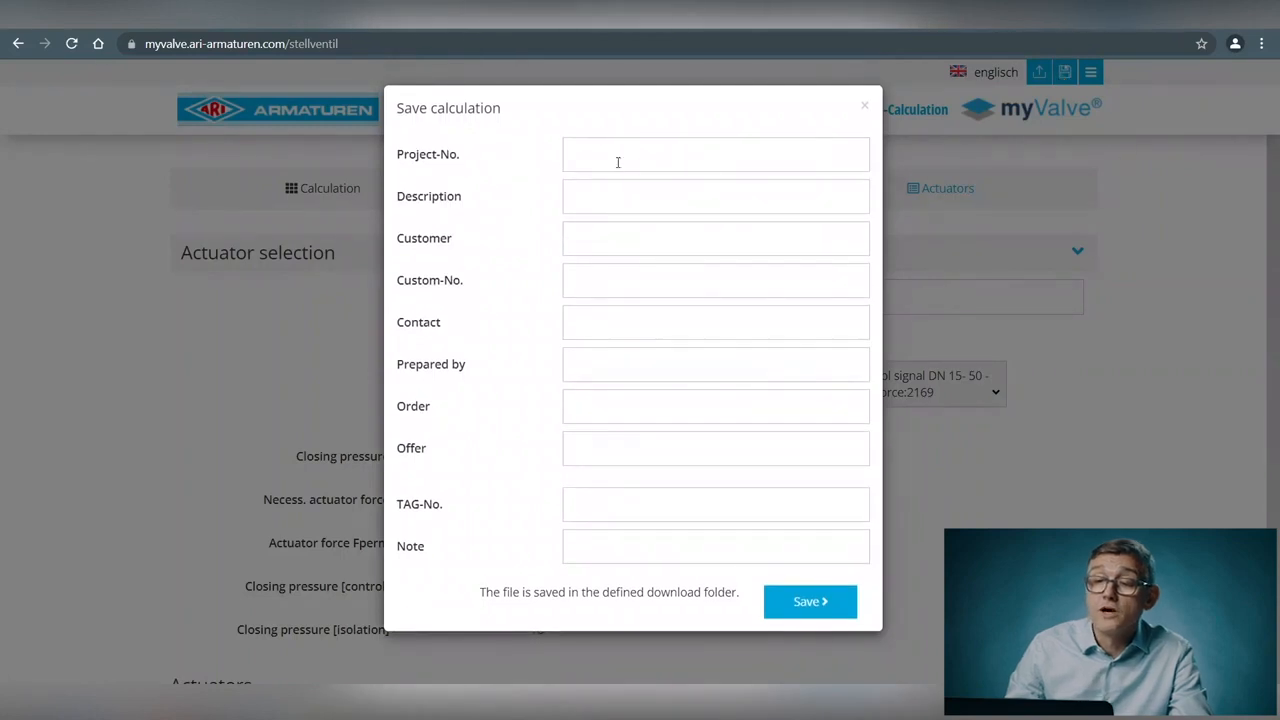
click(617, 159)
text(123)
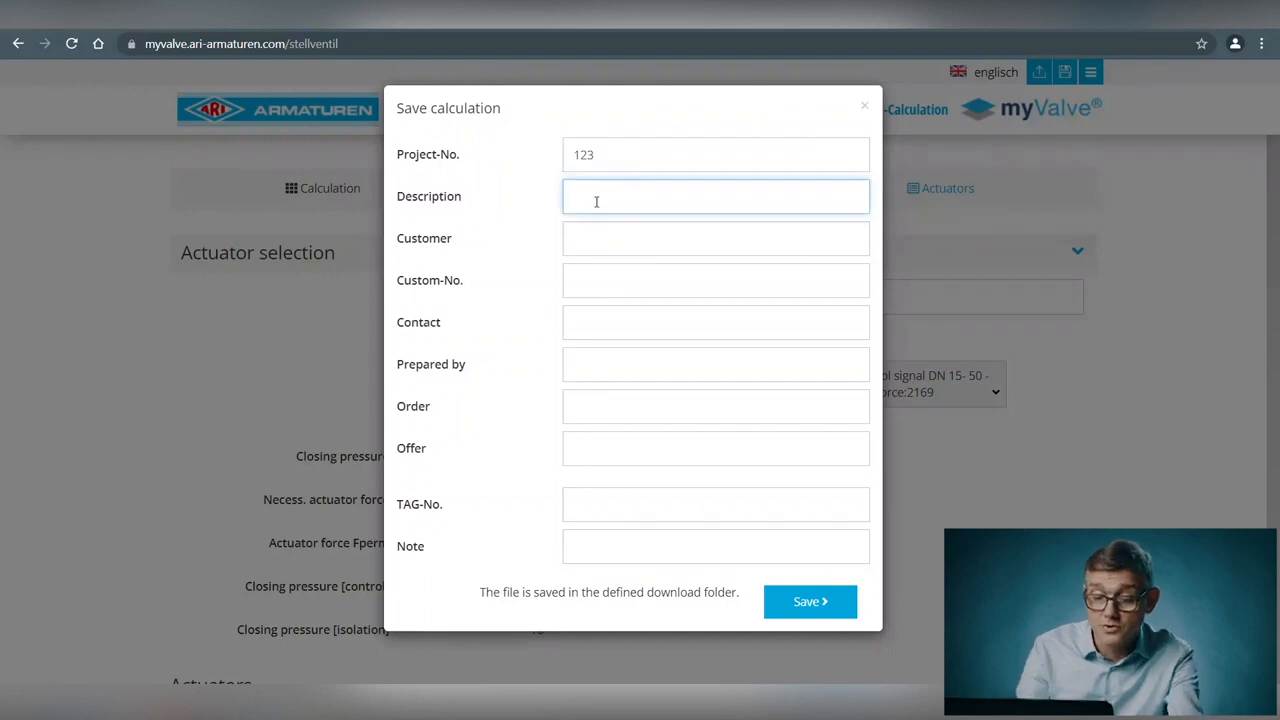
text(Test)
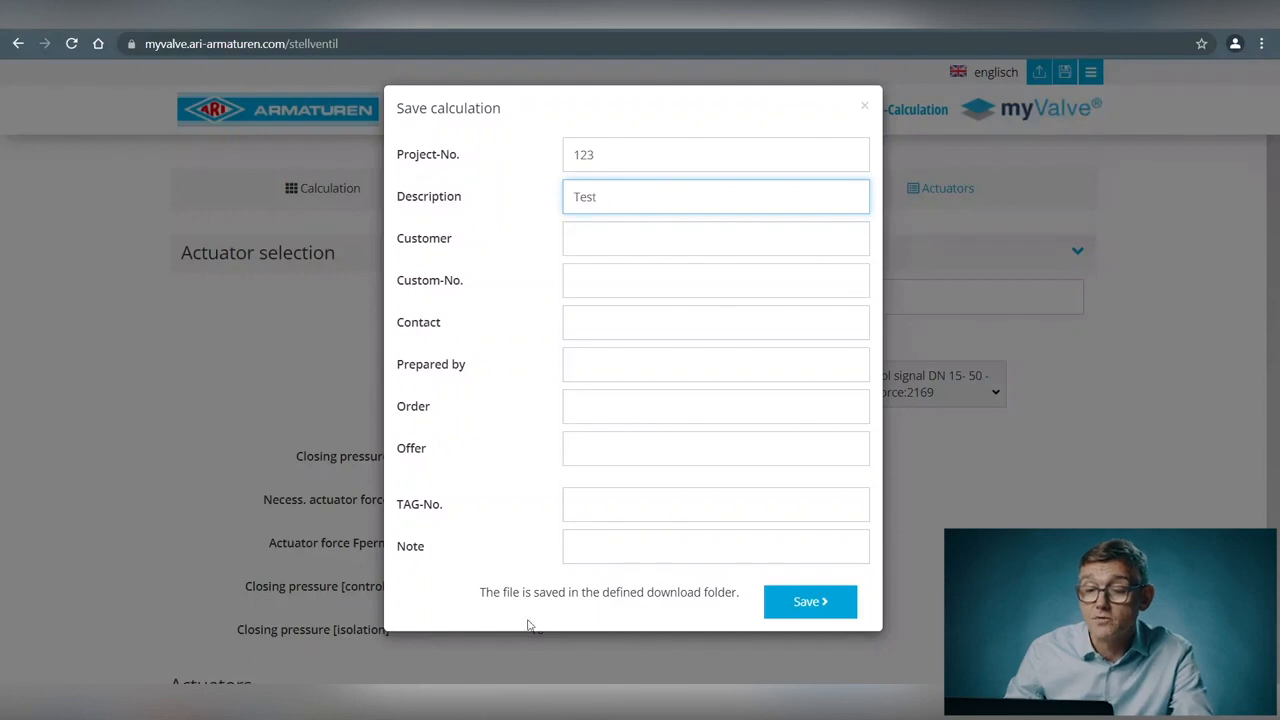
click(576, 506)
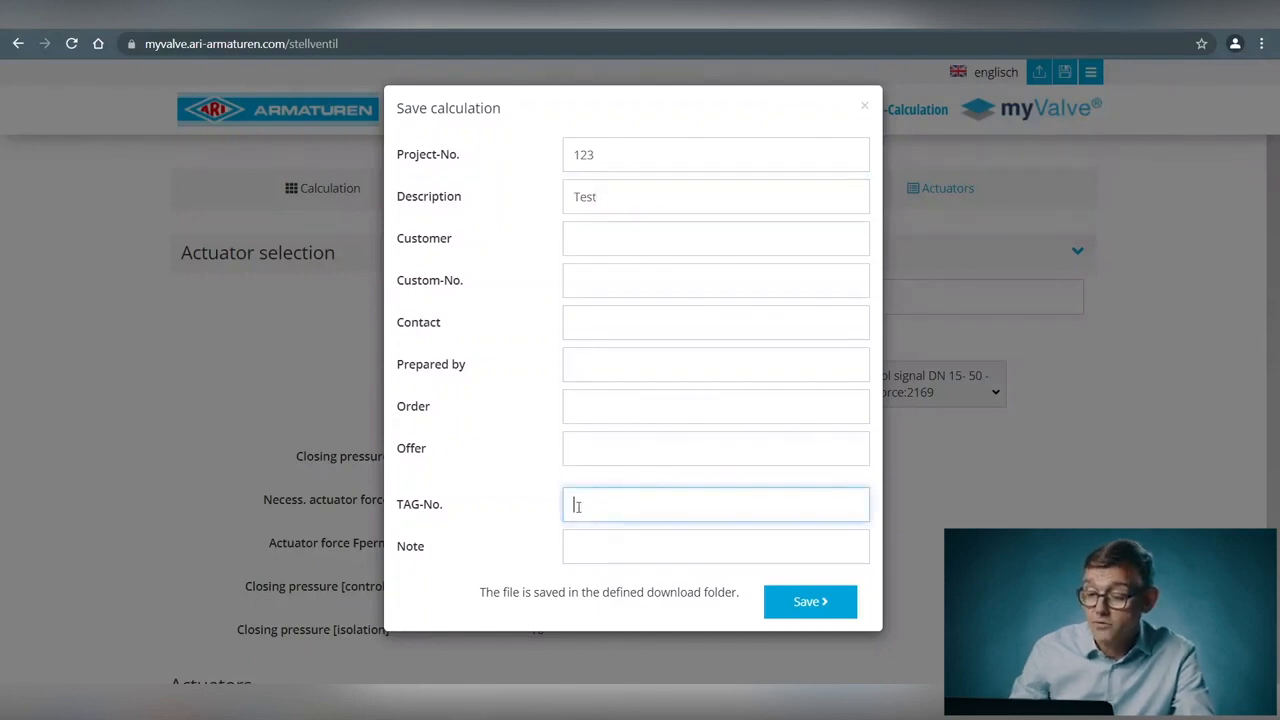
text(456)
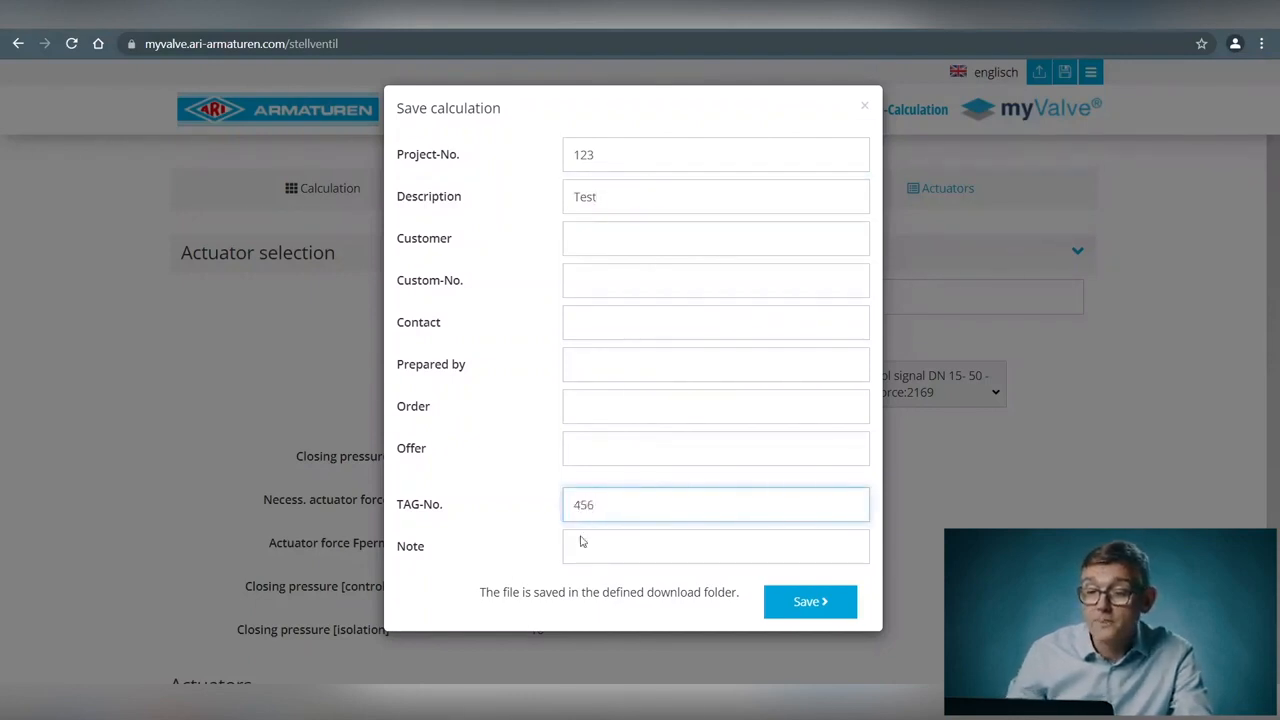
click(580, 541)
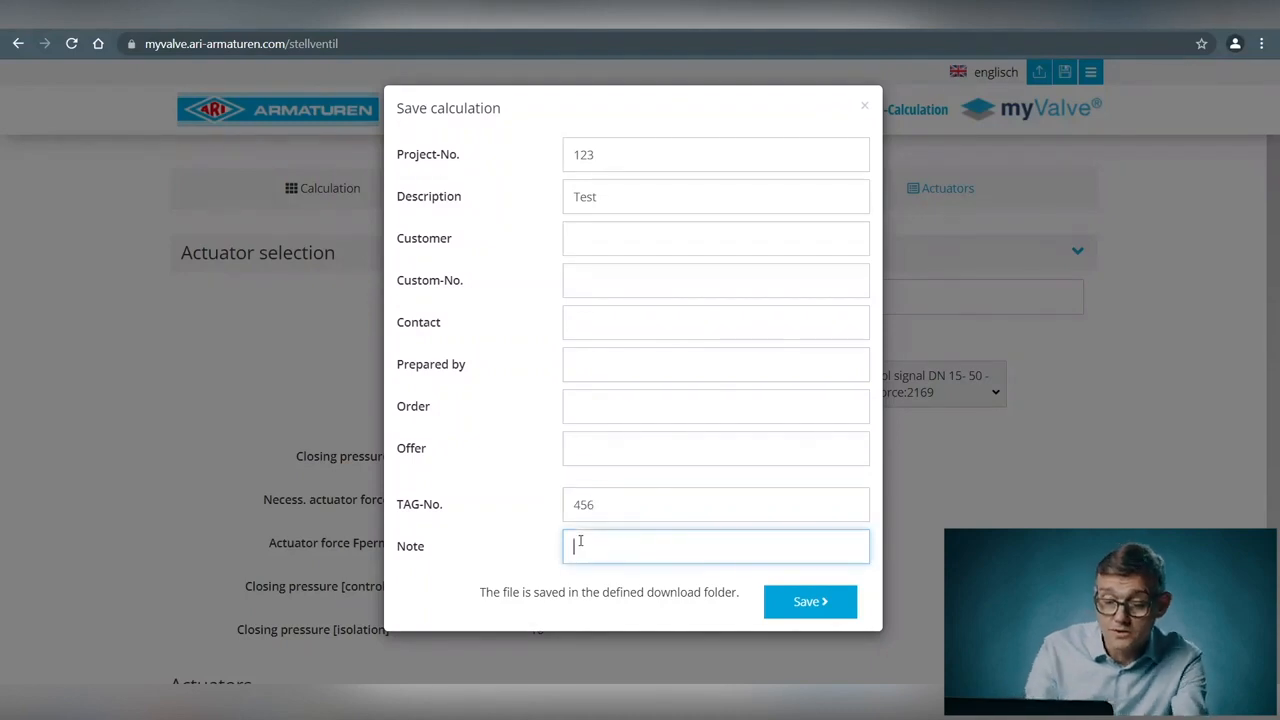
text(Control PRV)
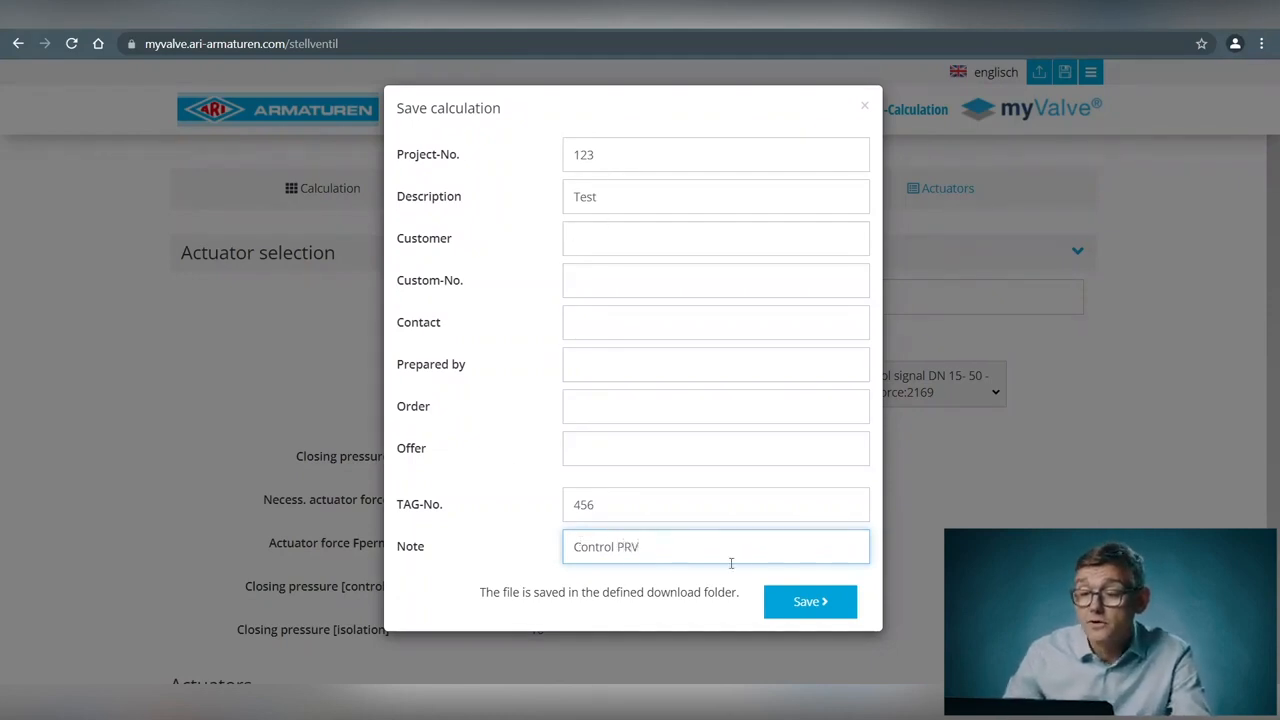
click(807, 602)
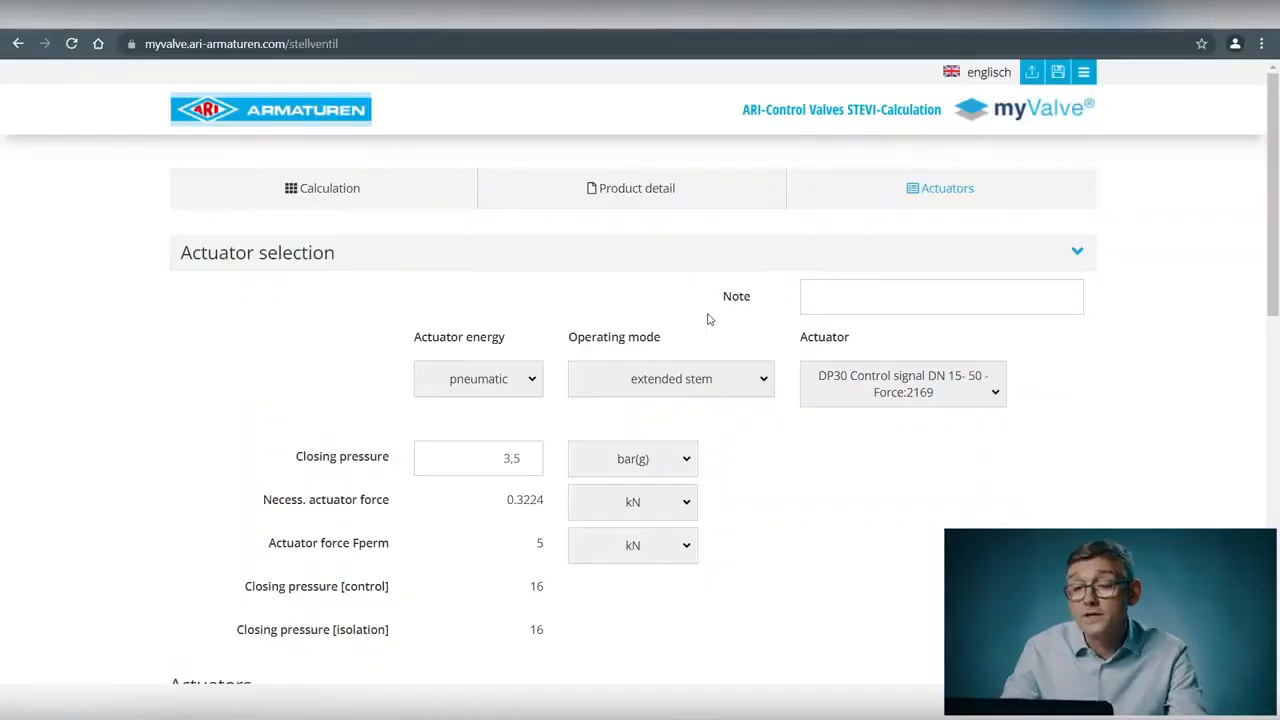
Step: Return to the valve calculation with Volume flow Q as the calculation target and set the outlet pressure p2 to 3 bar(g)
click(363, 204)
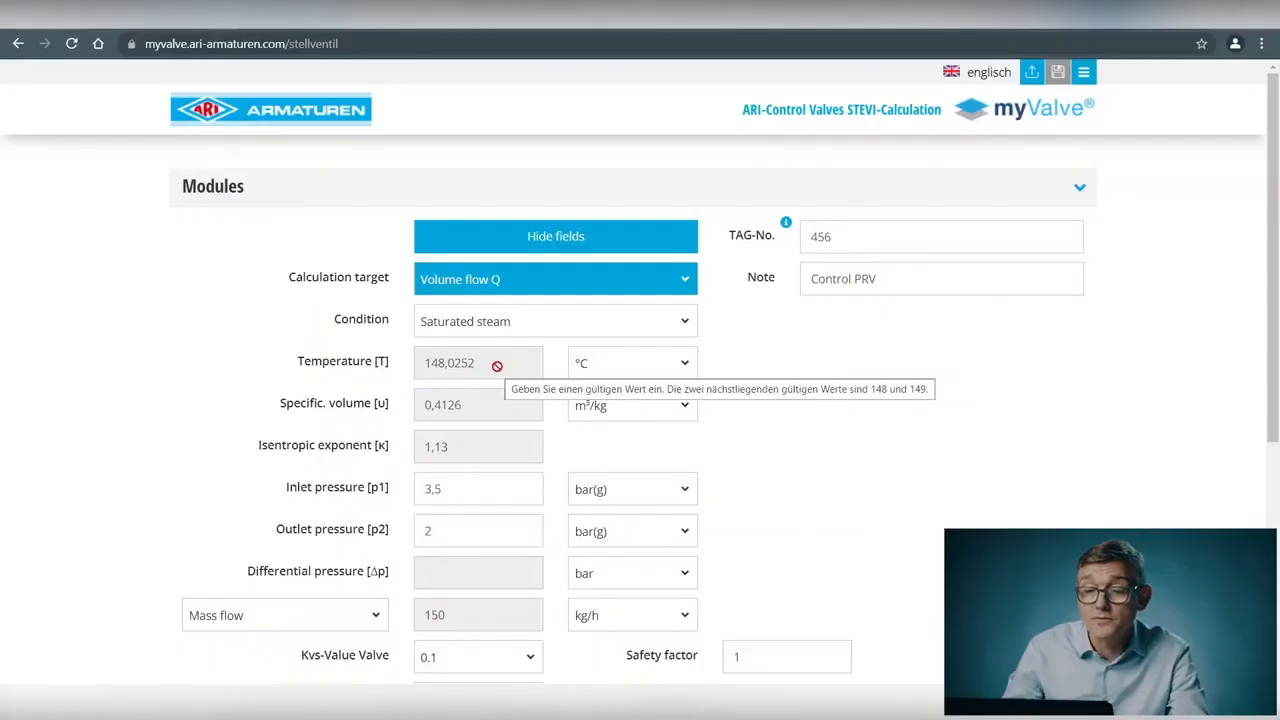
scroll(497, 366, down, 3)
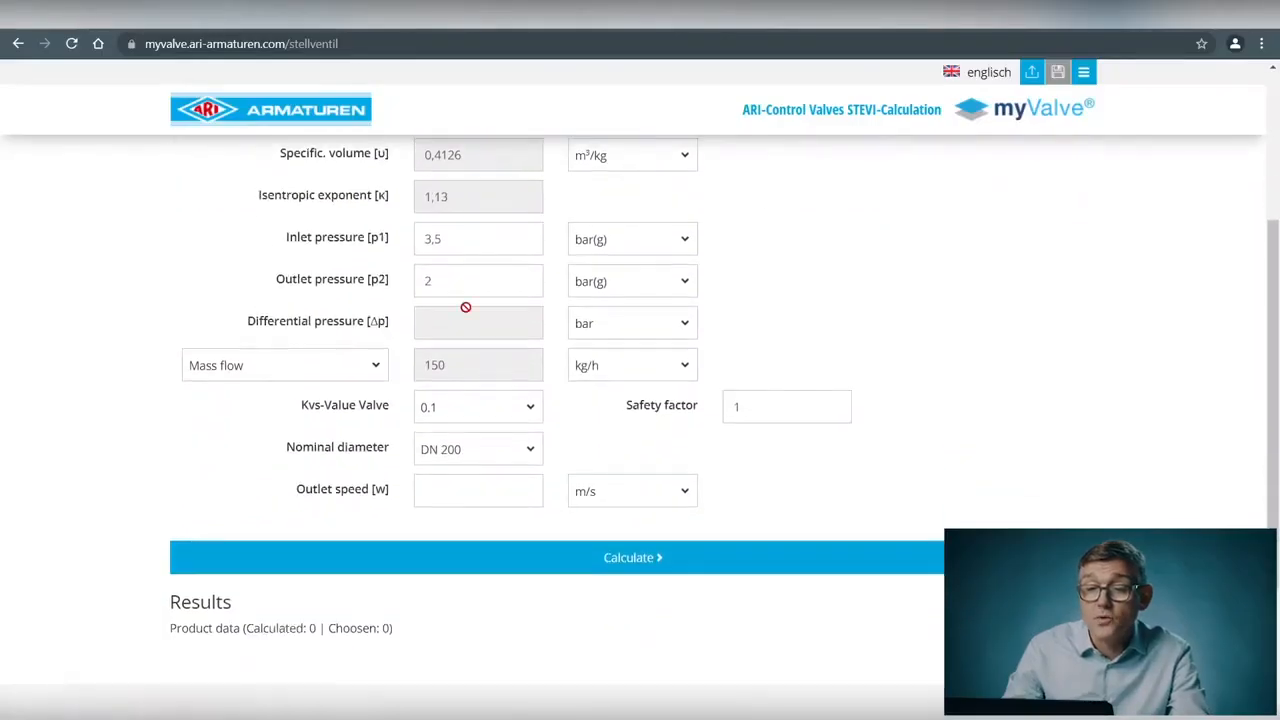
mouse_move(455, 244)
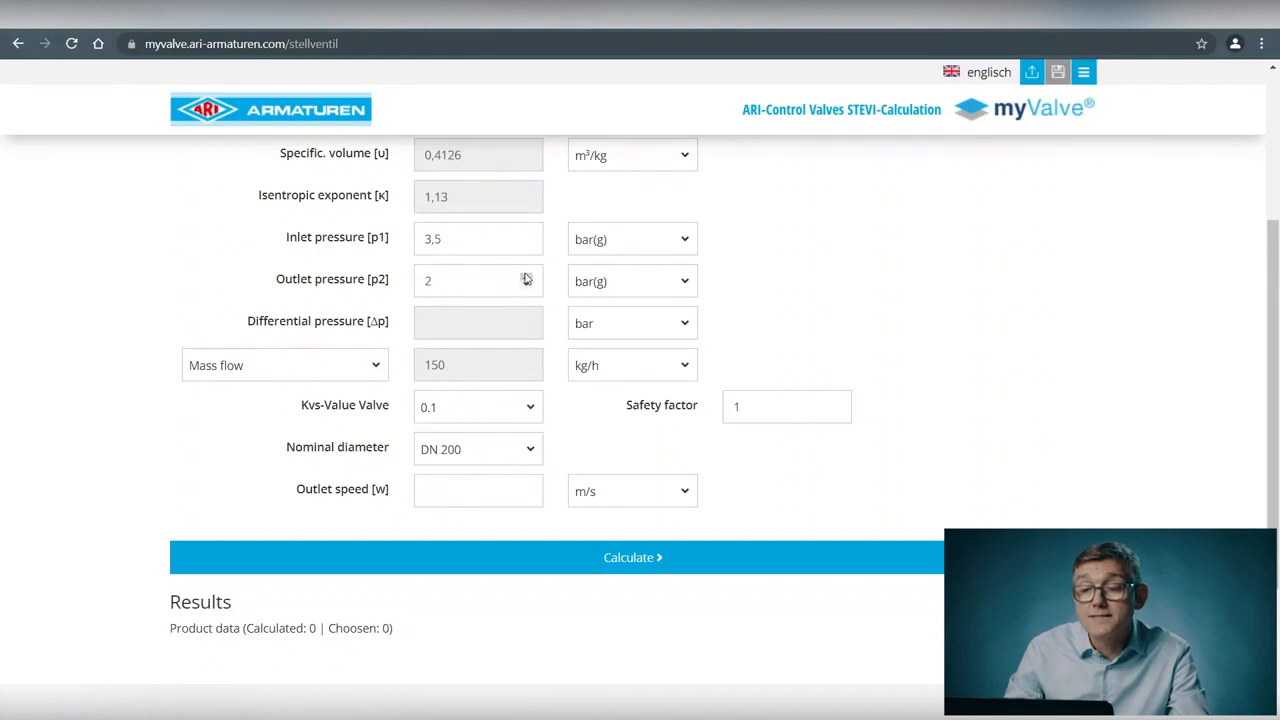
click(526, 277)
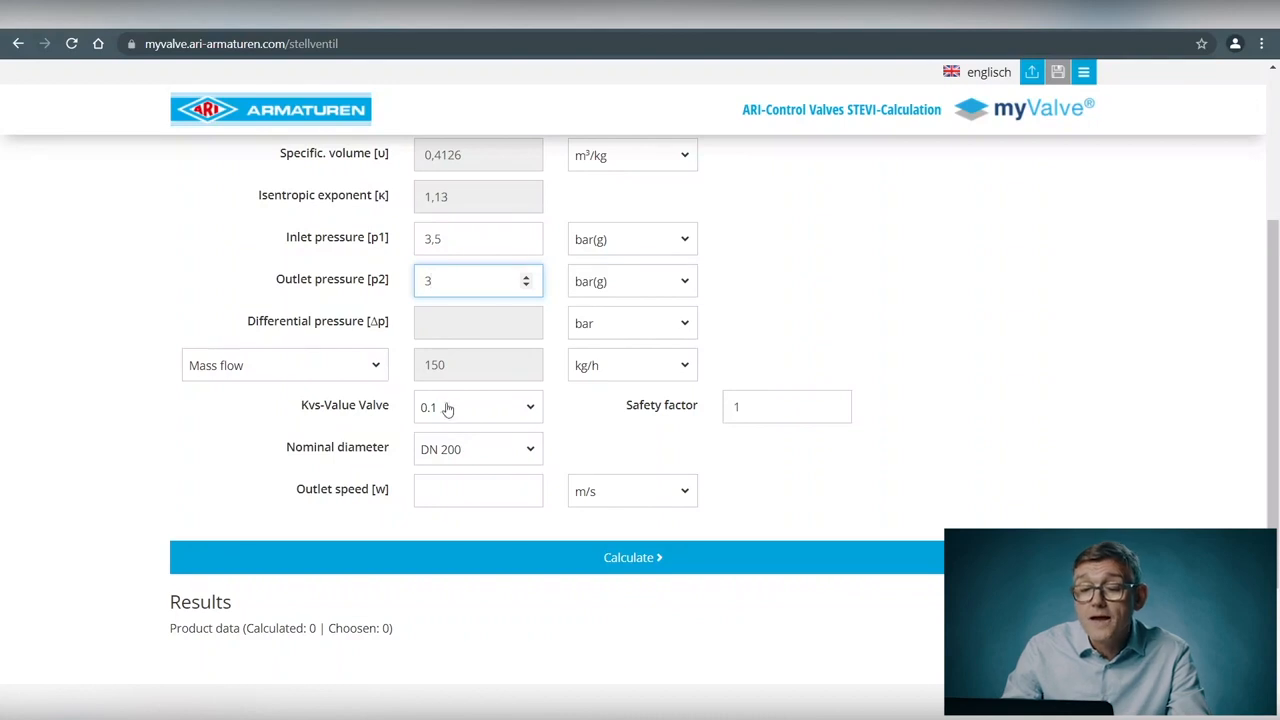
Step: Set the valve's Kvs value to 6.3 and its nominal diameter to DN 25
click(529, 408)
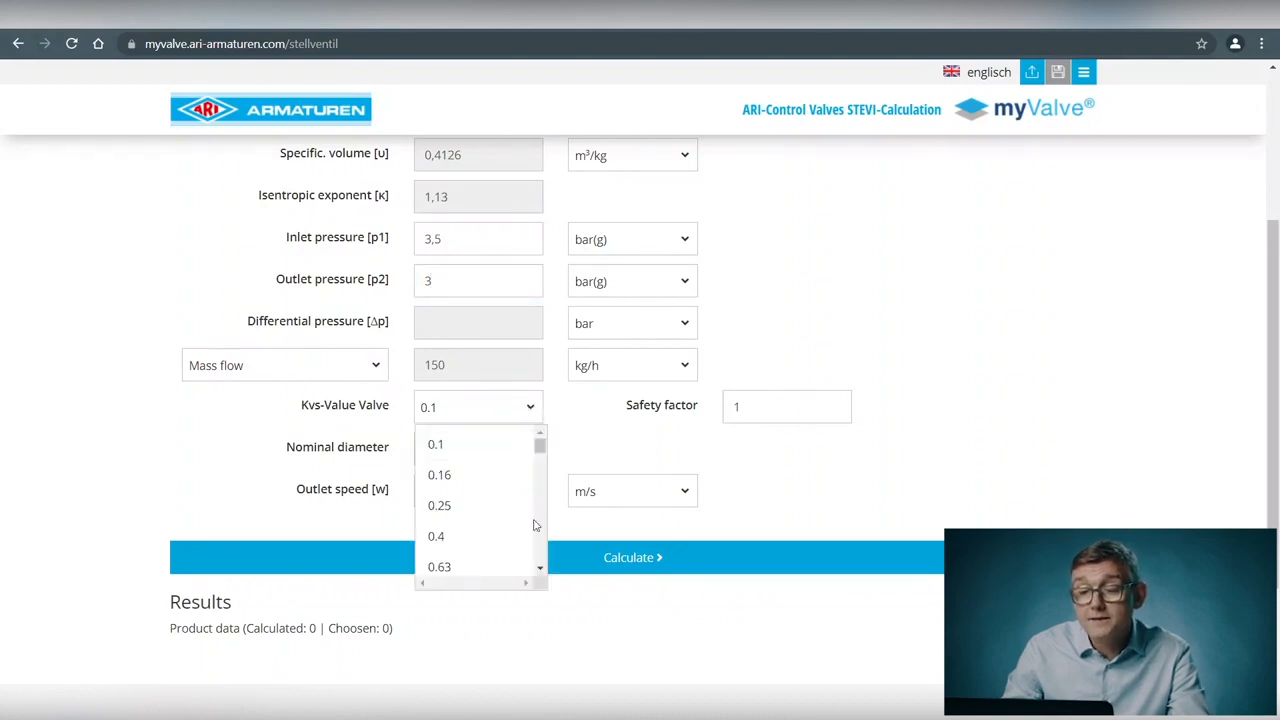
scroll(535, 563, down, 2)
scroll(534, 563, down, 4)
drag(543, 484, 537, 463)
click(479, 444)
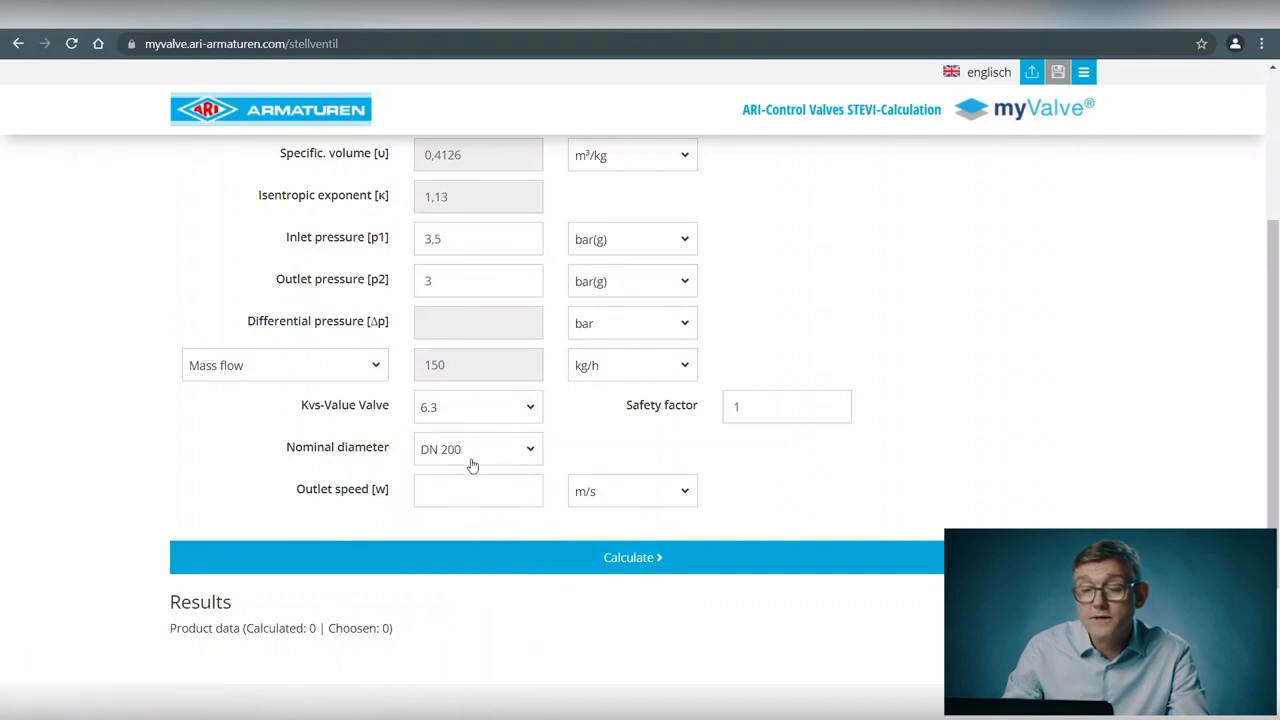
click(528, 451)
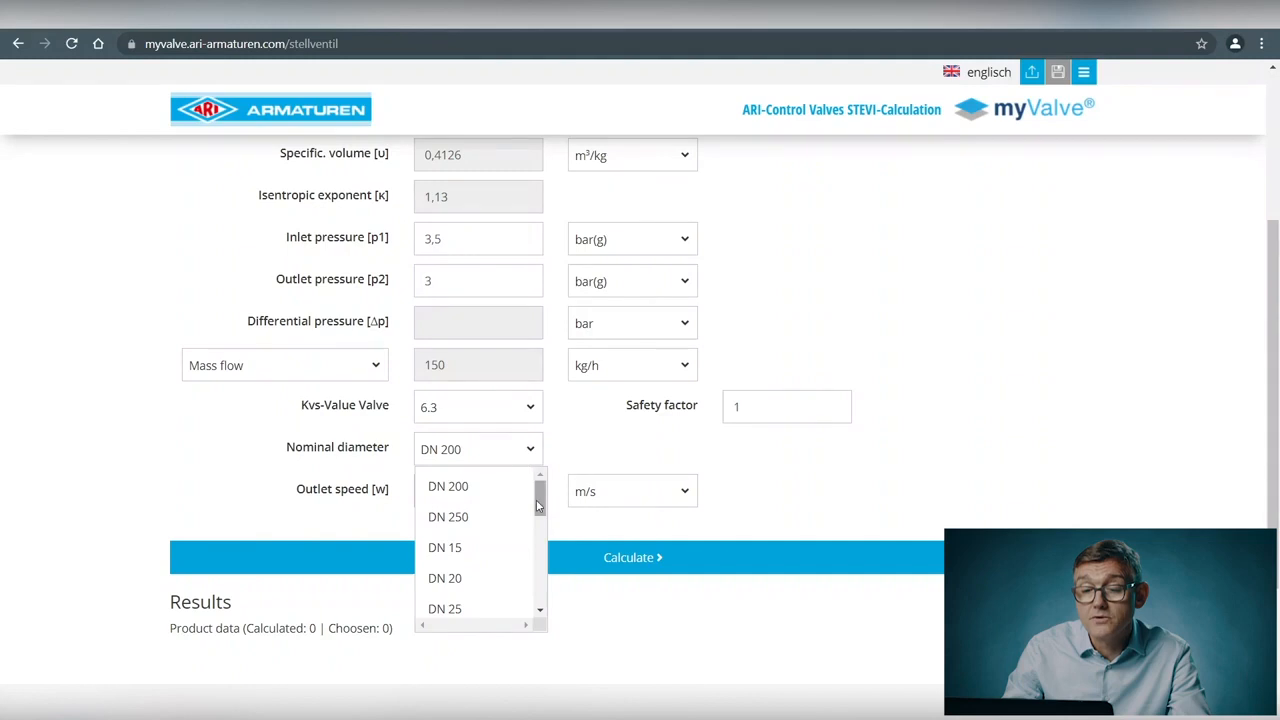
click(465, 610)
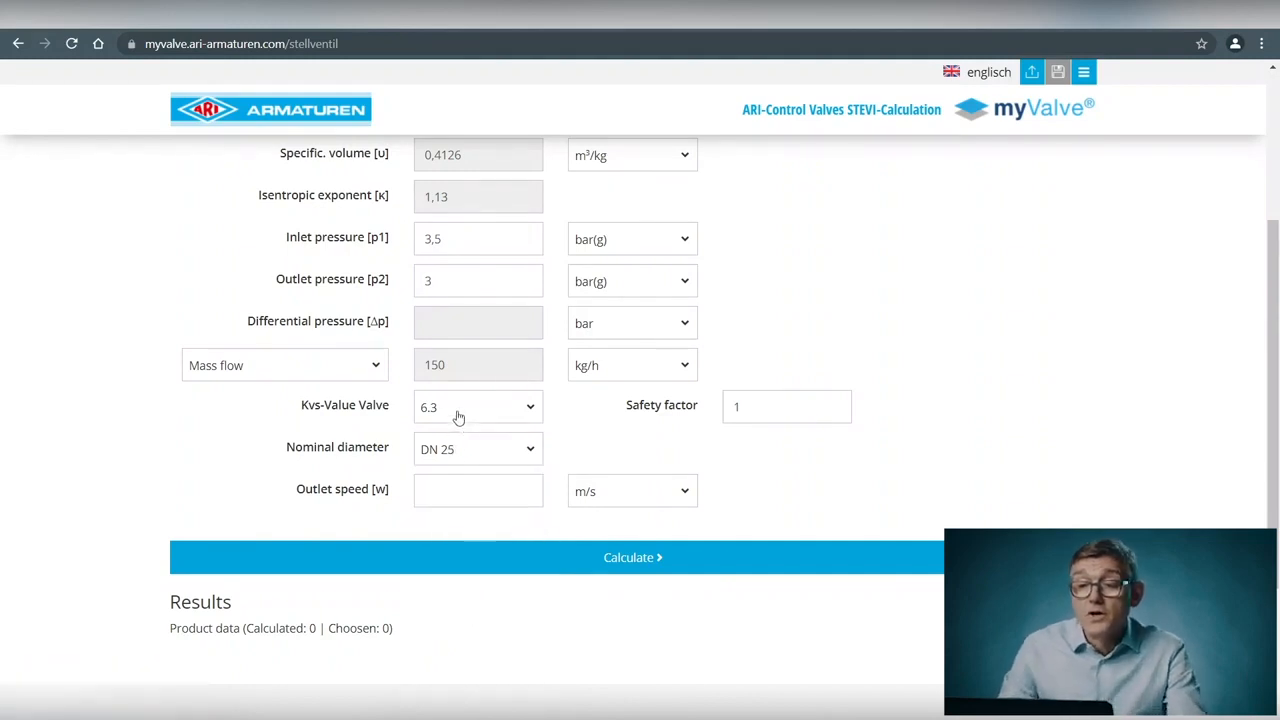
Step: Review the entered steam conditions and calculate the mass flow through the valve
scroll(458, 417, up, 2)
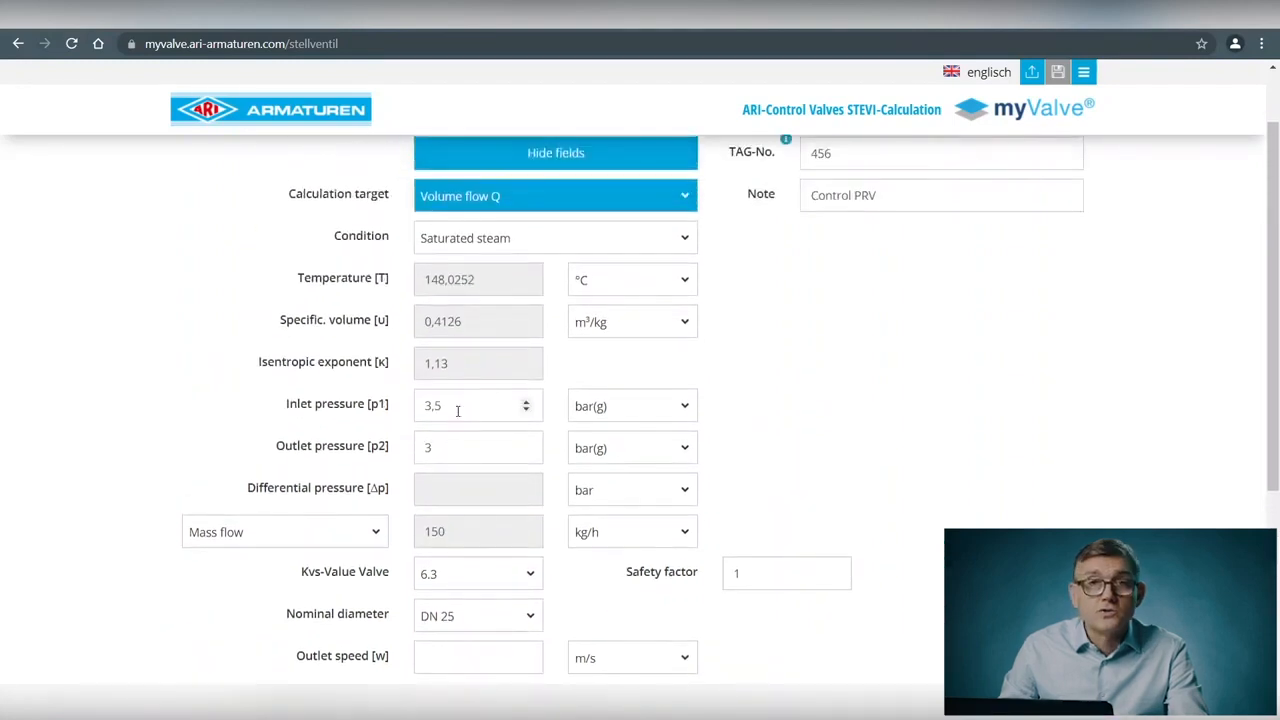
scroll(458, 411, up, 1)
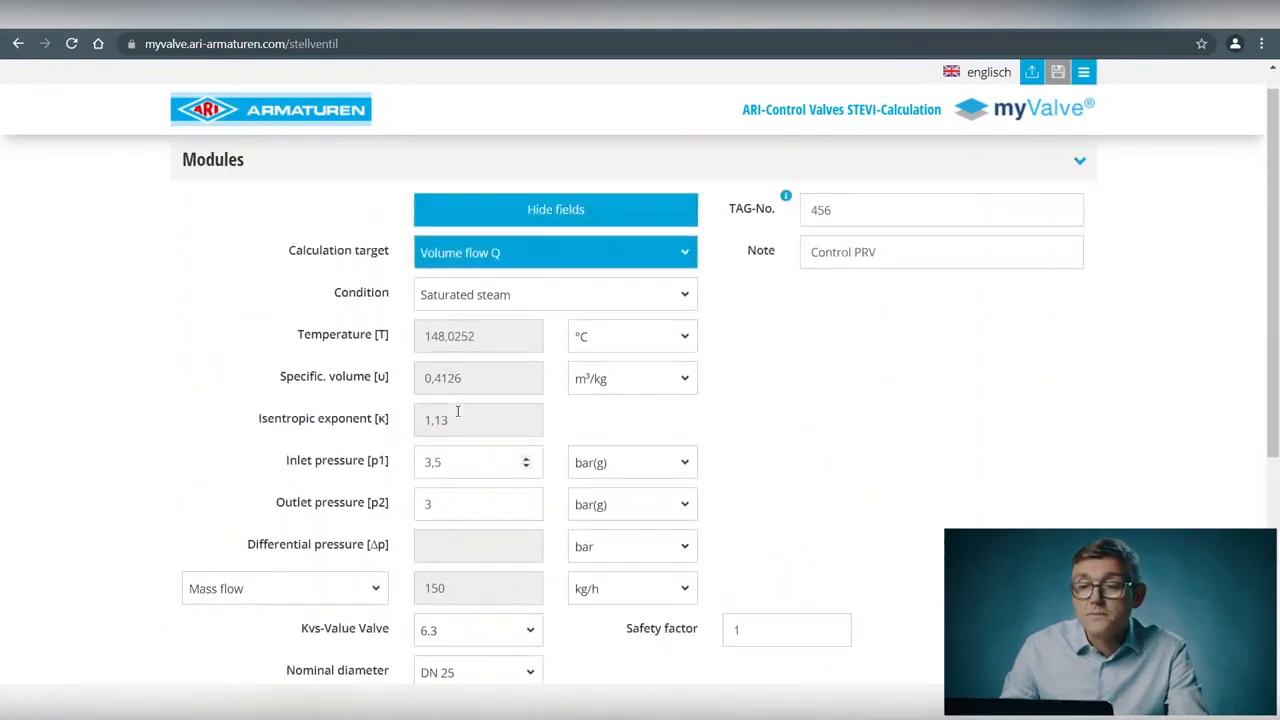
scroll(458, 413, down, 3)
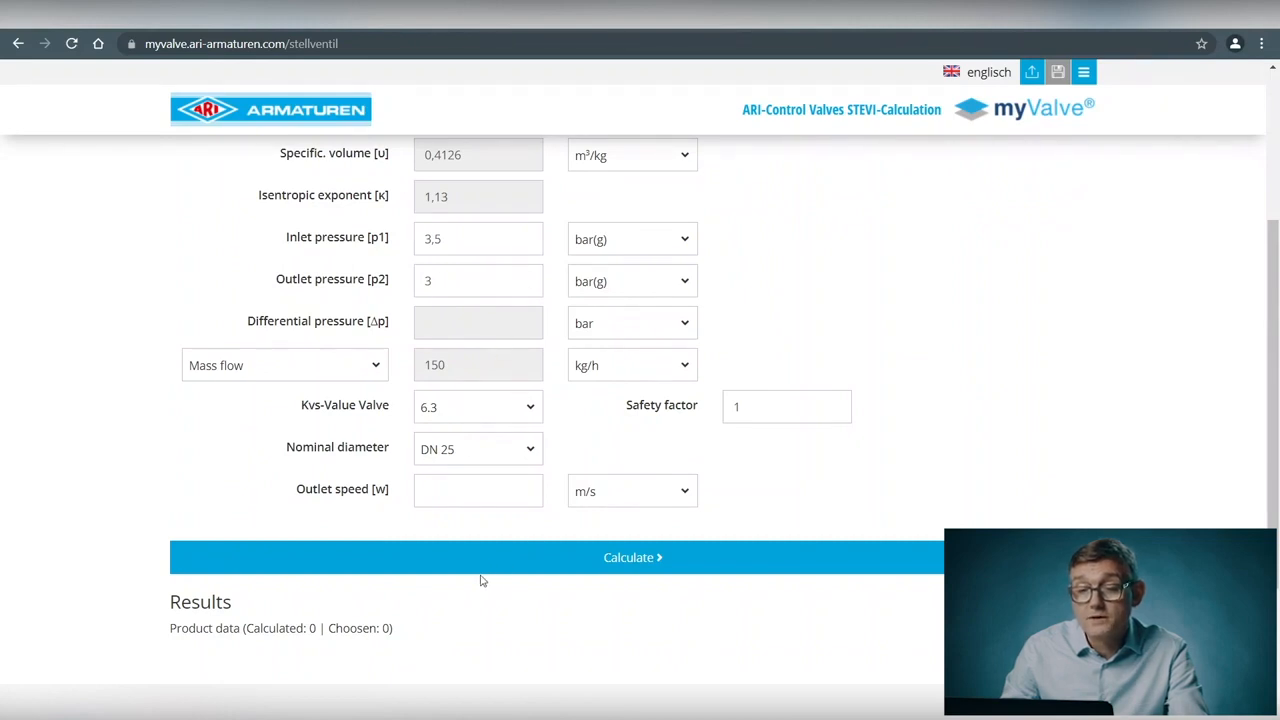
click(610, 559)
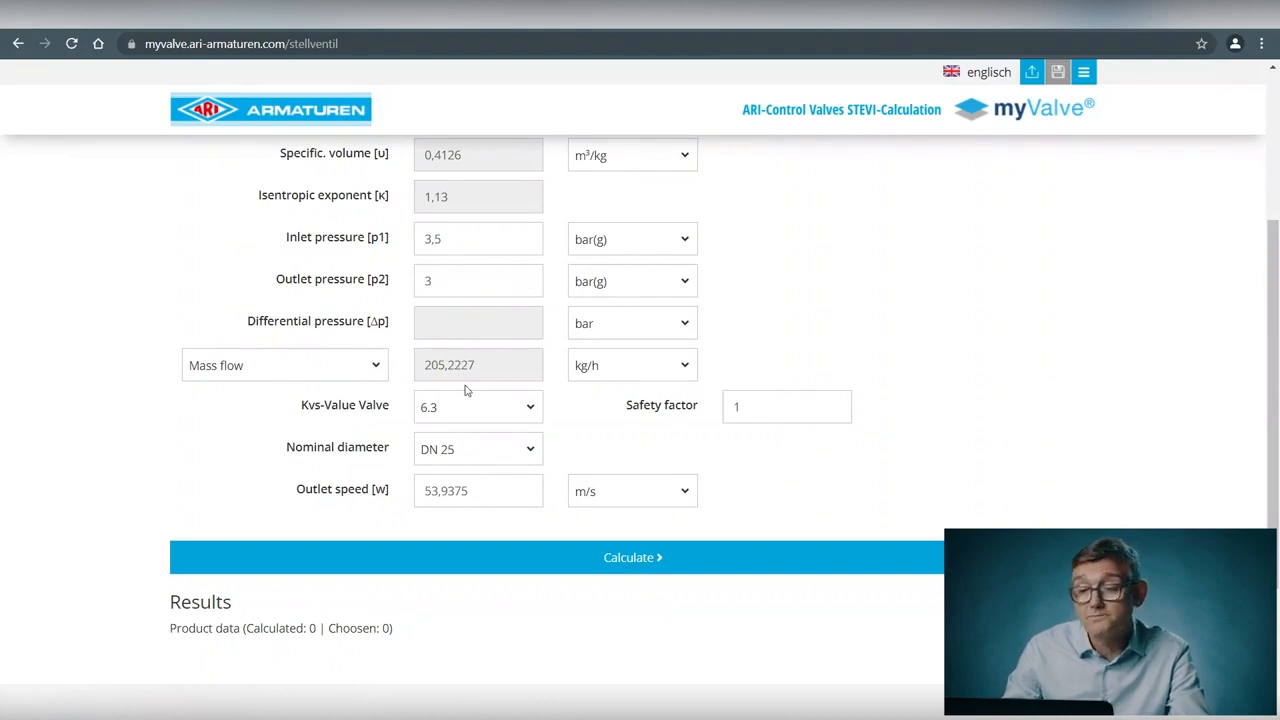
Step: Switch to the ARI-Safety Valves SAFE-DIN EN-Calculation module
scroll(465, 390, up, 3)
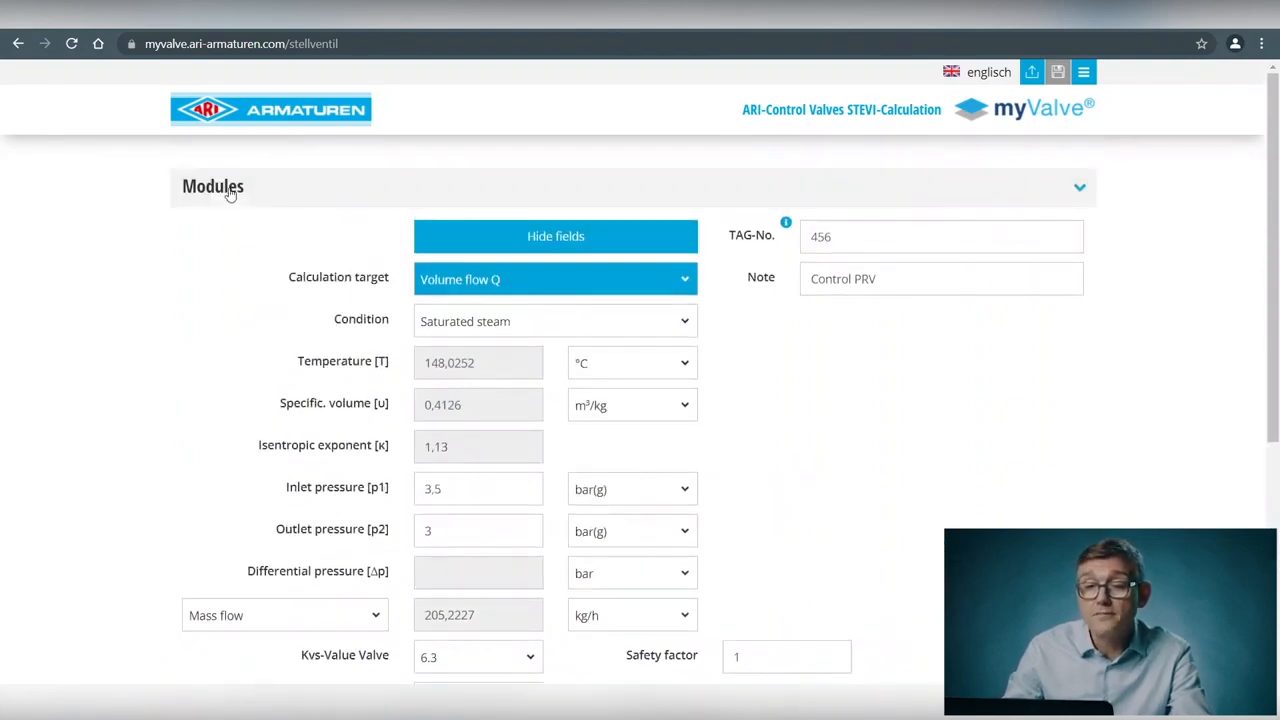
click(267, 197)
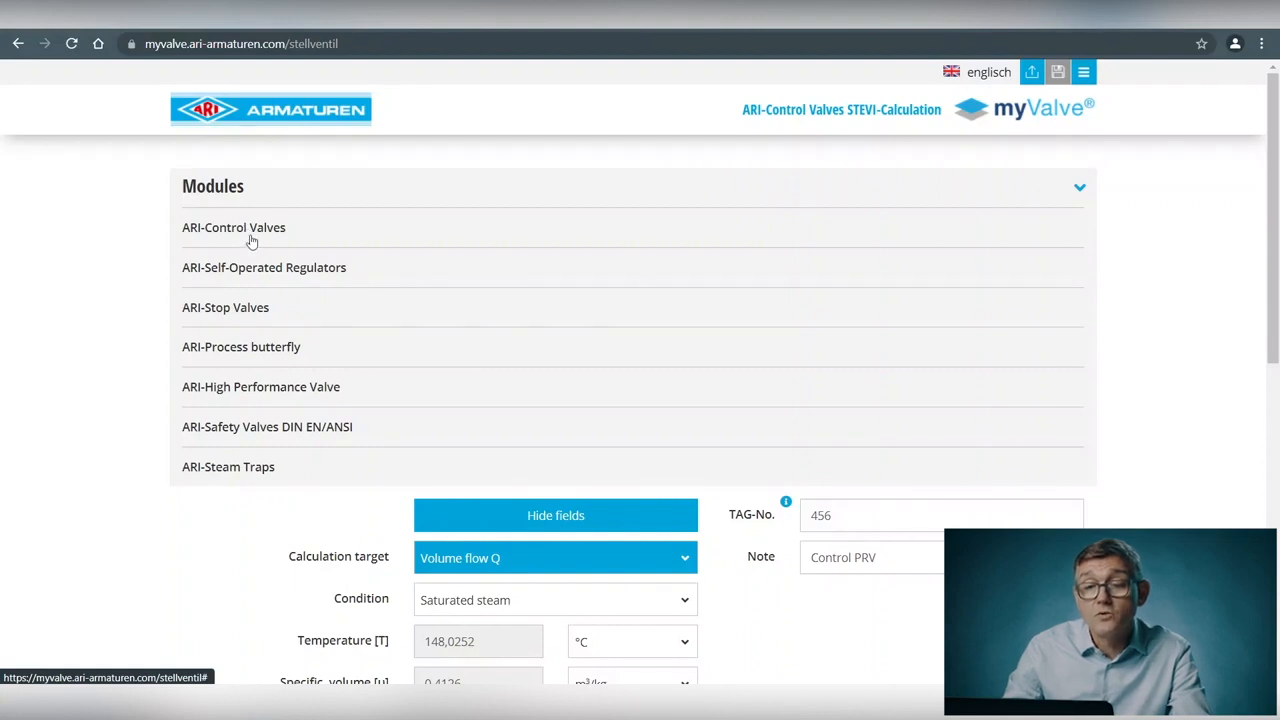
click(228, 432)
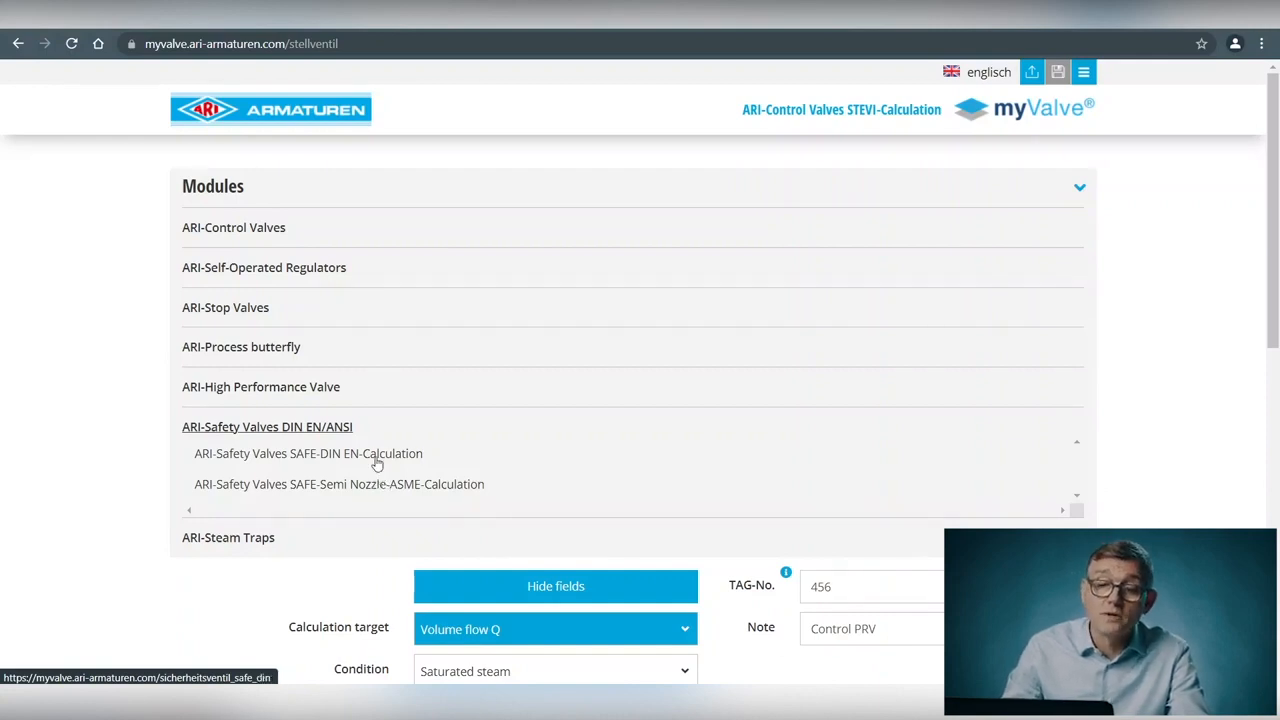
click(295, 454)
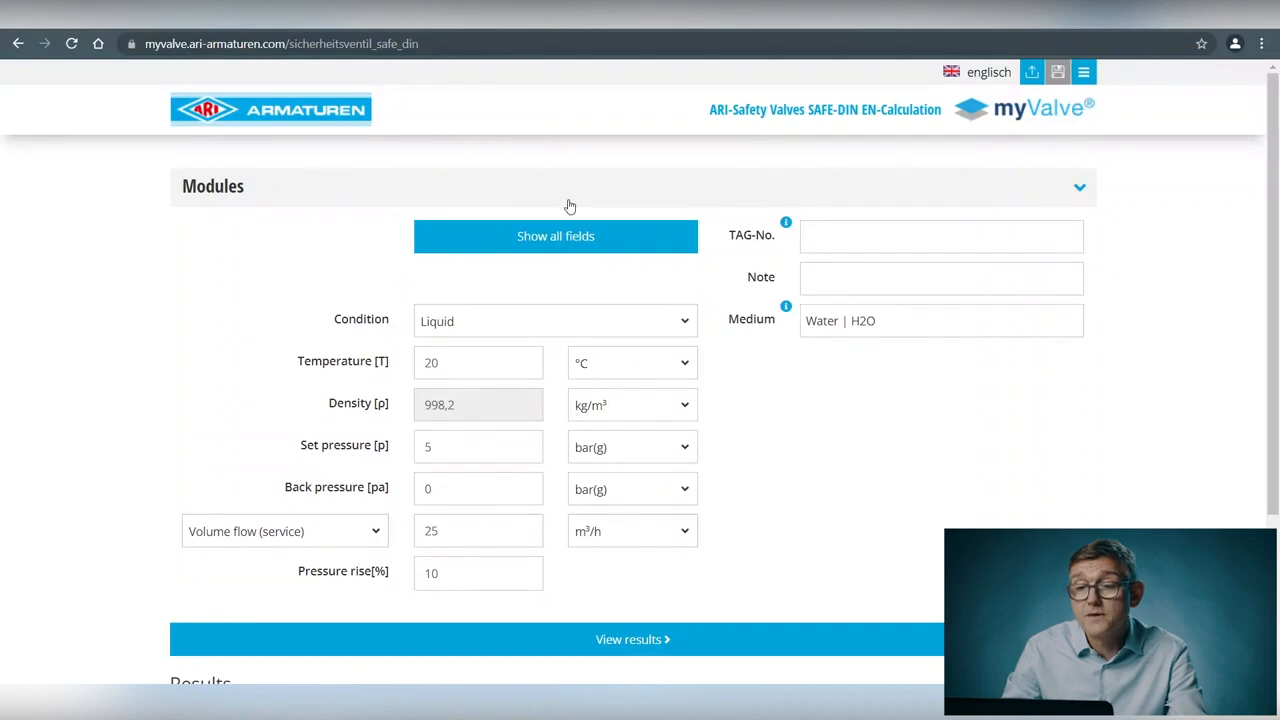
Step: Set the safety valve's condition to Saturated steam, set pressure to 3 bar(g) and mass flow to 205 kg/h
click(469, 326)
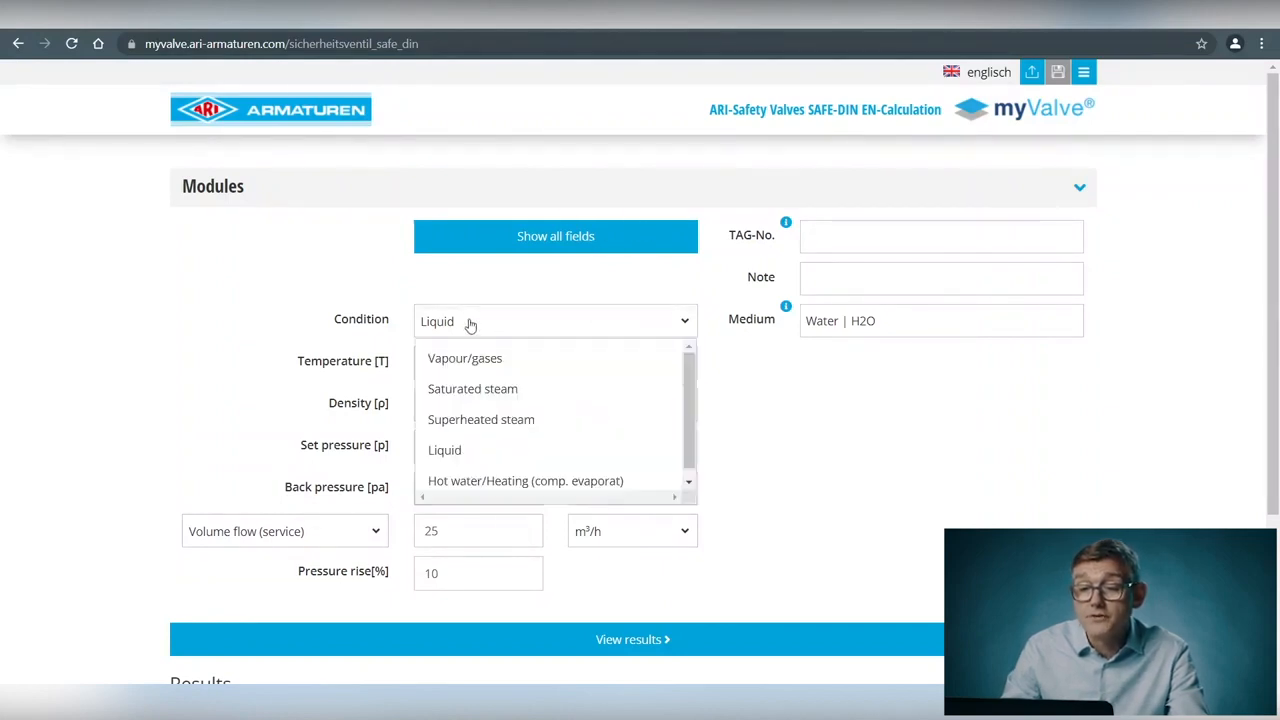
click(465, 390)
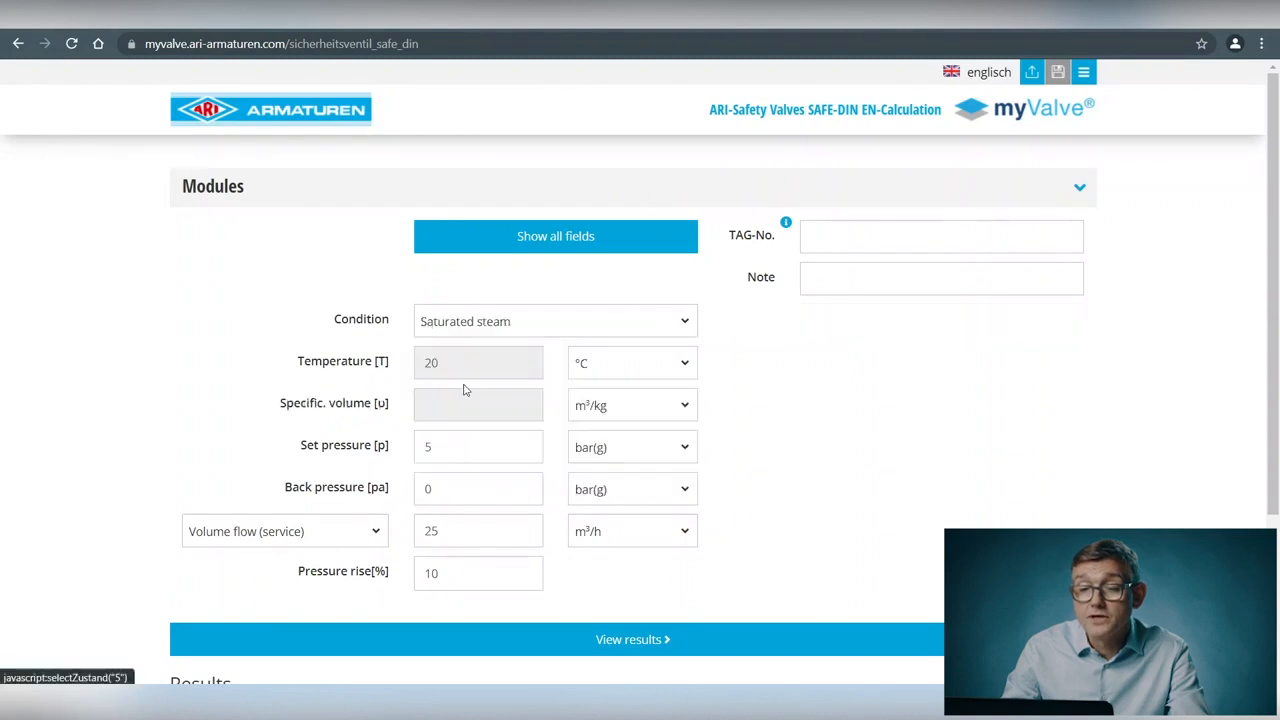
click(446, 446)
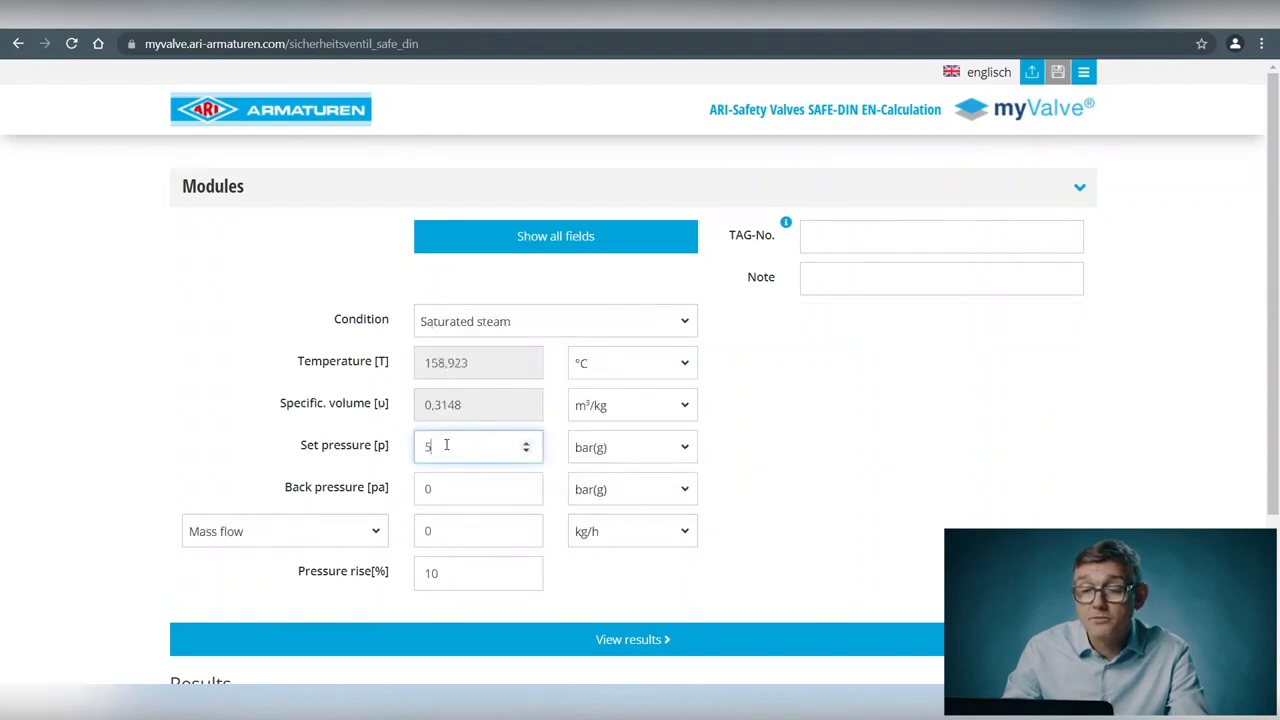
key(BackSpace)
text(3)
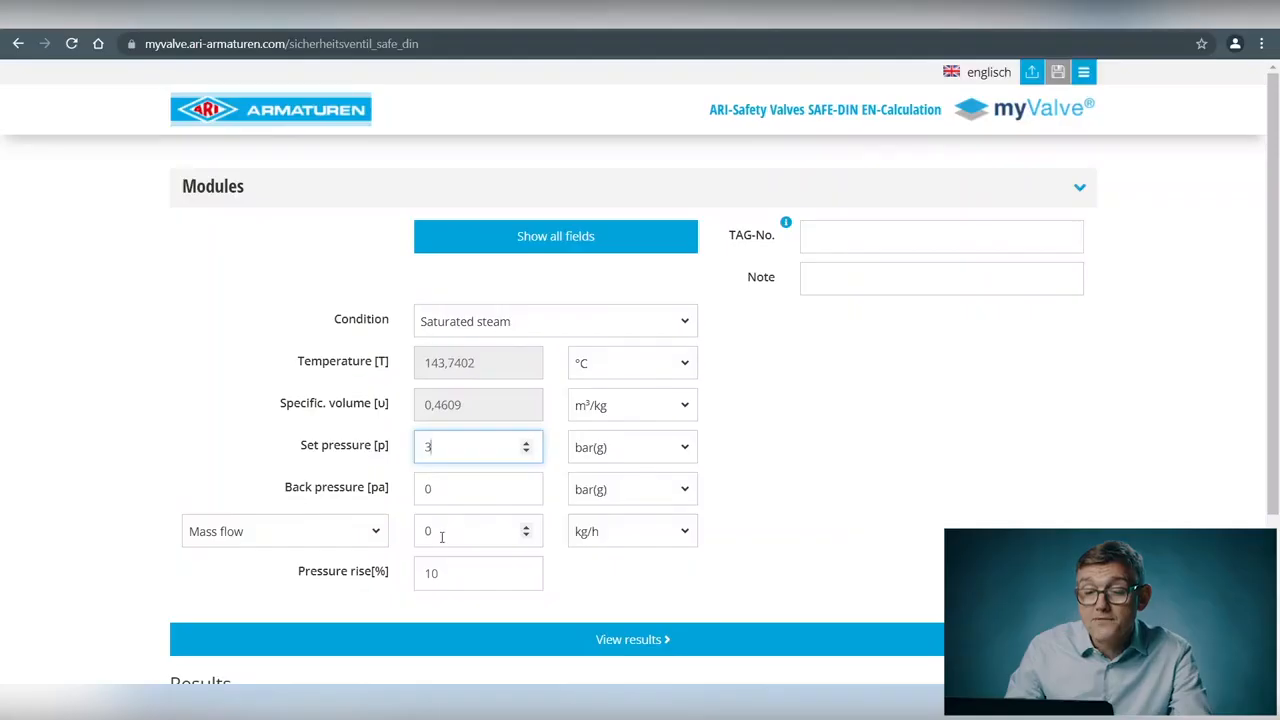
click(459, 531)
key(BackSpace)
text(205)
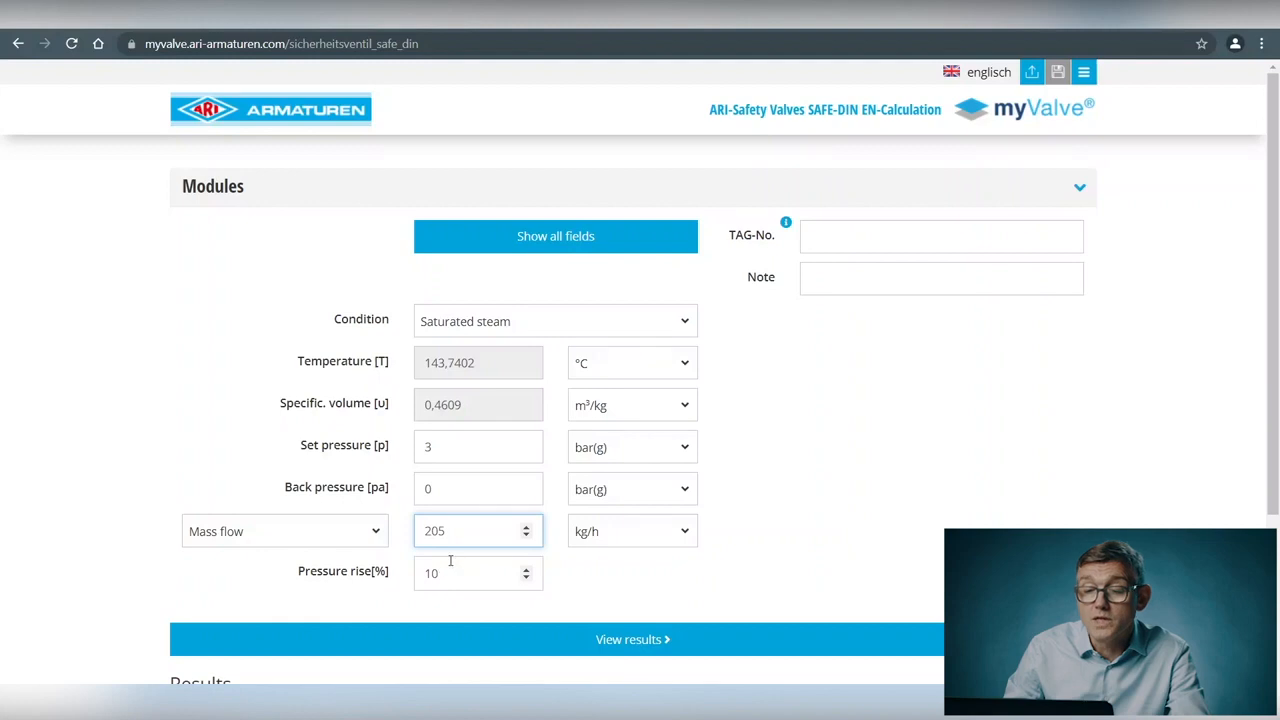
Step: Generate the safety valve results for the entered conditions and look through the product list
scroll(449, 565, down, 2)
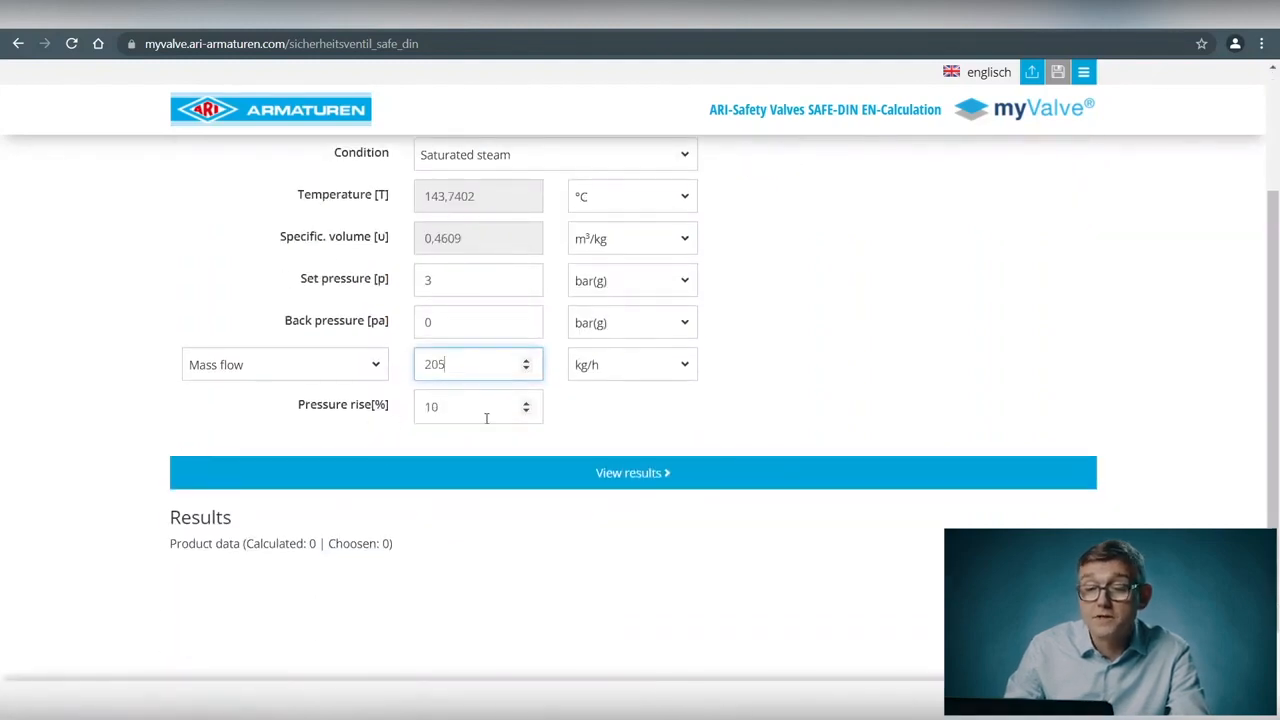
click(636, 477)
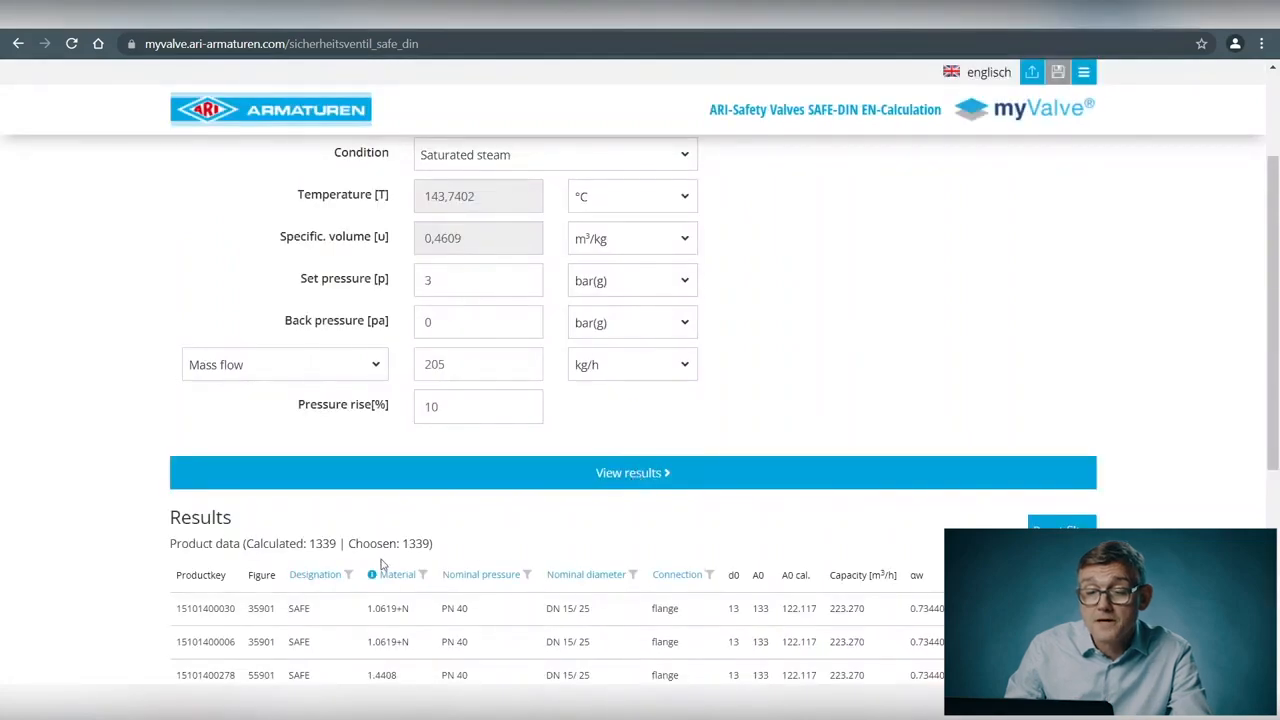
scroll(302, 548, down, 1)
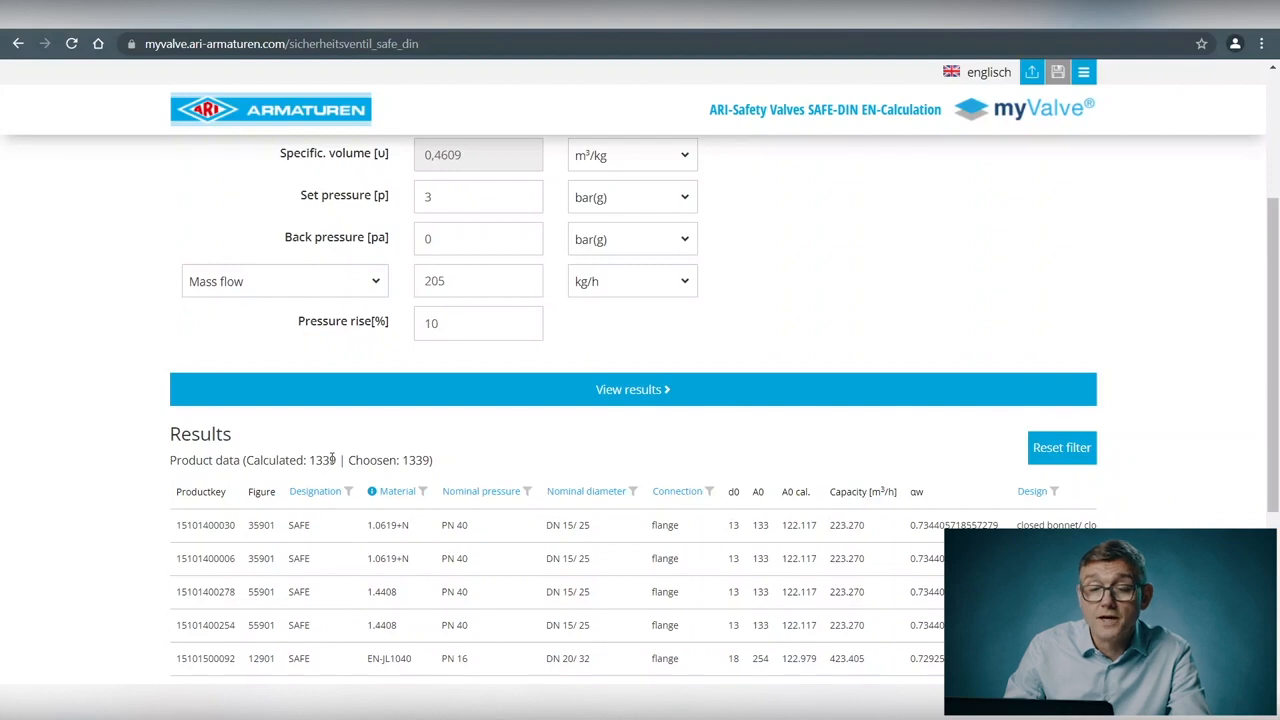
scroll(332, 460, down, 1)
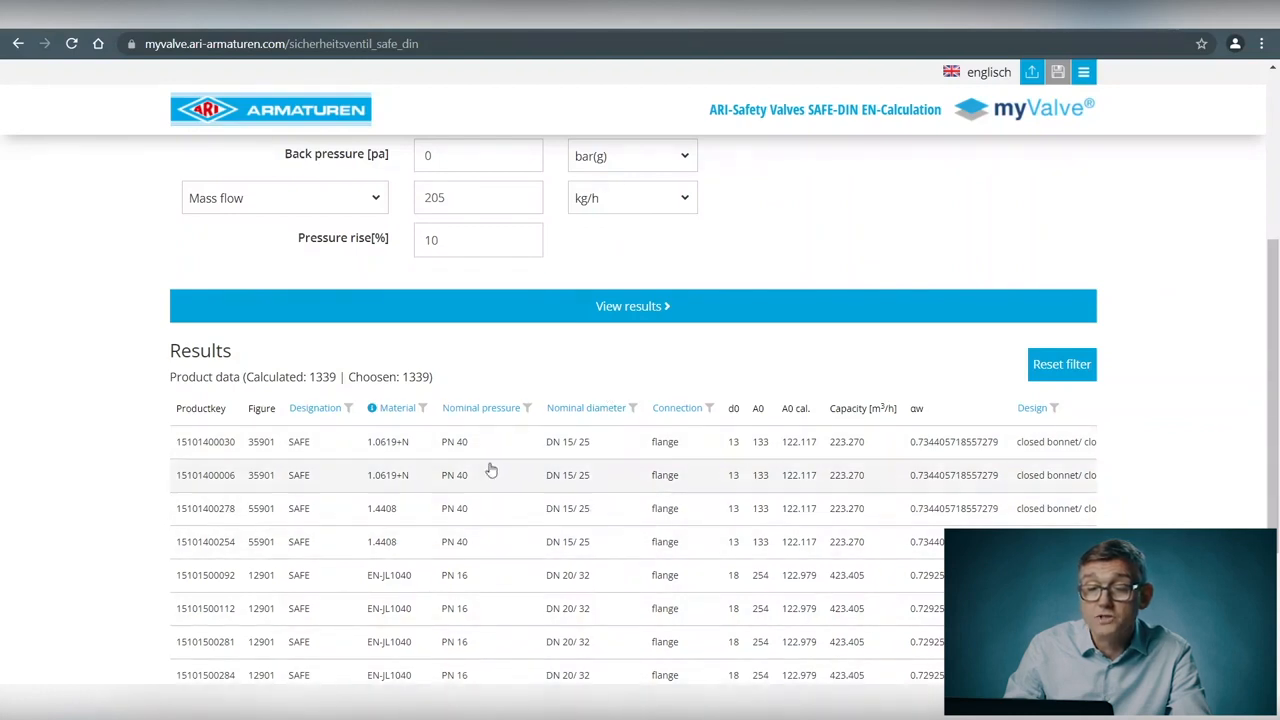
Step: Filter the safety valve results to the SAFE series and material EN-JS1049
click(313, 412)
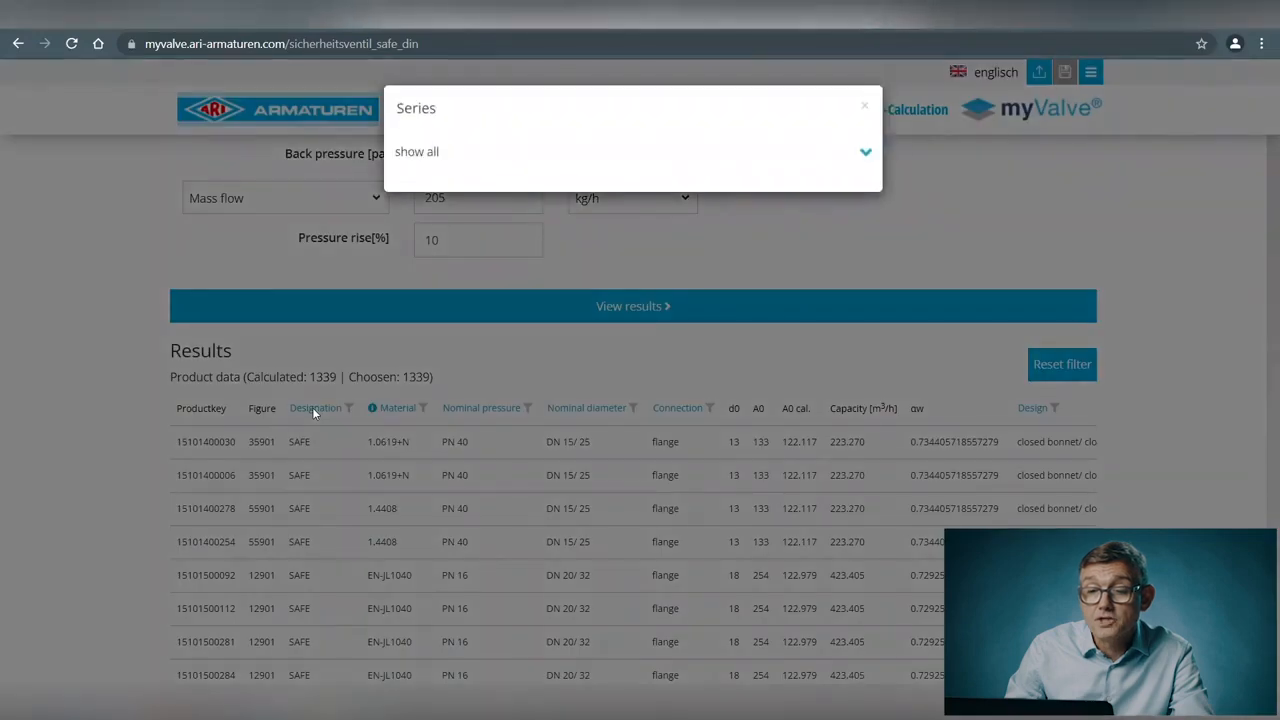
click(428, 152)
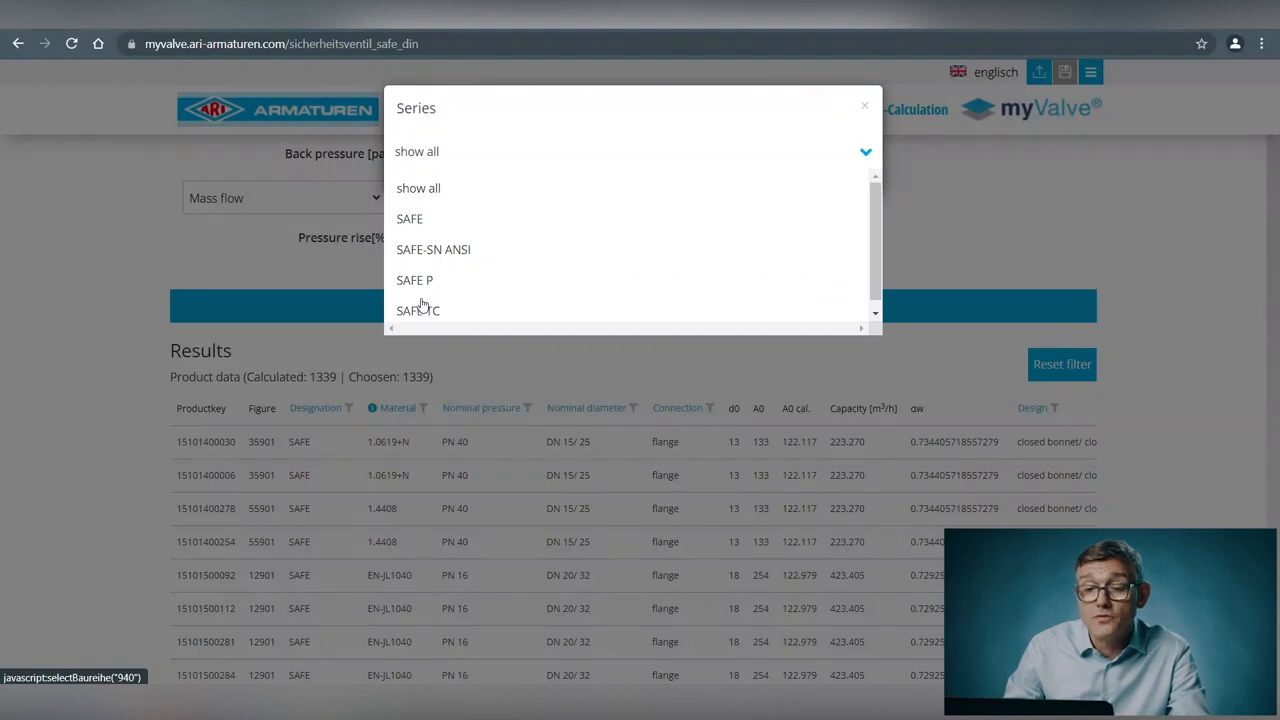
click(411, 222)
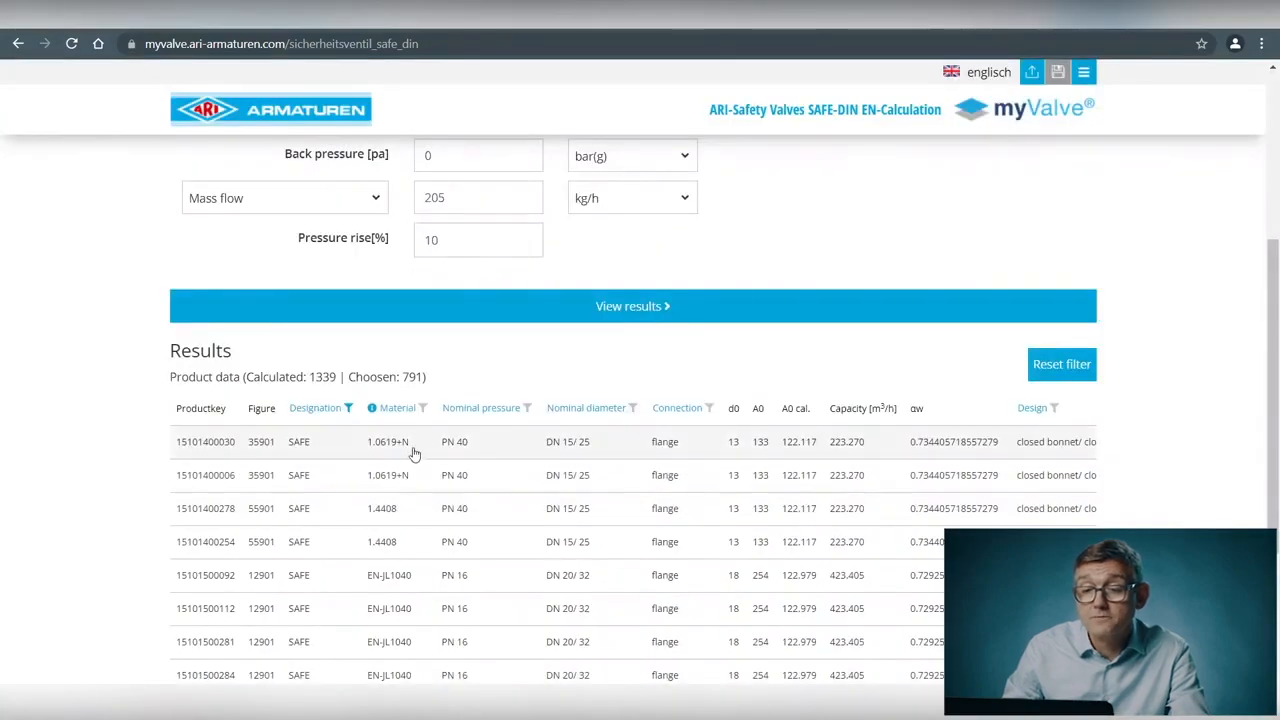
click(401, 413)
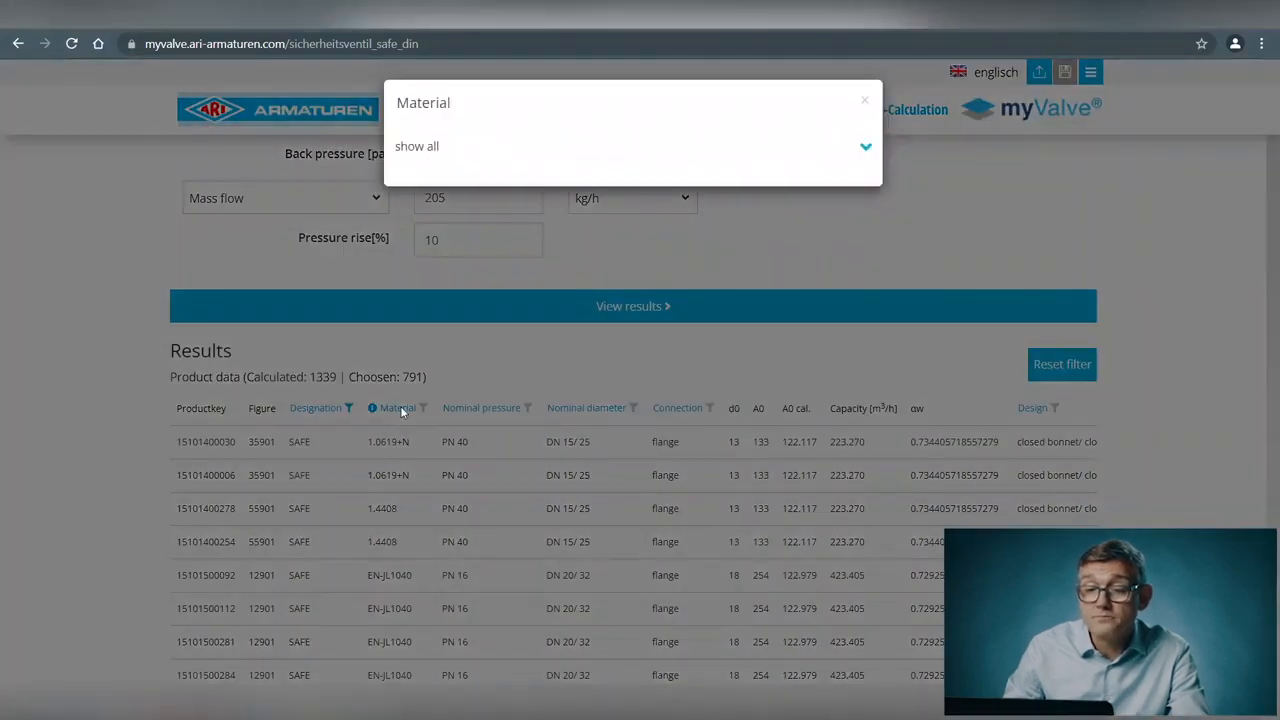
click(421, 155)
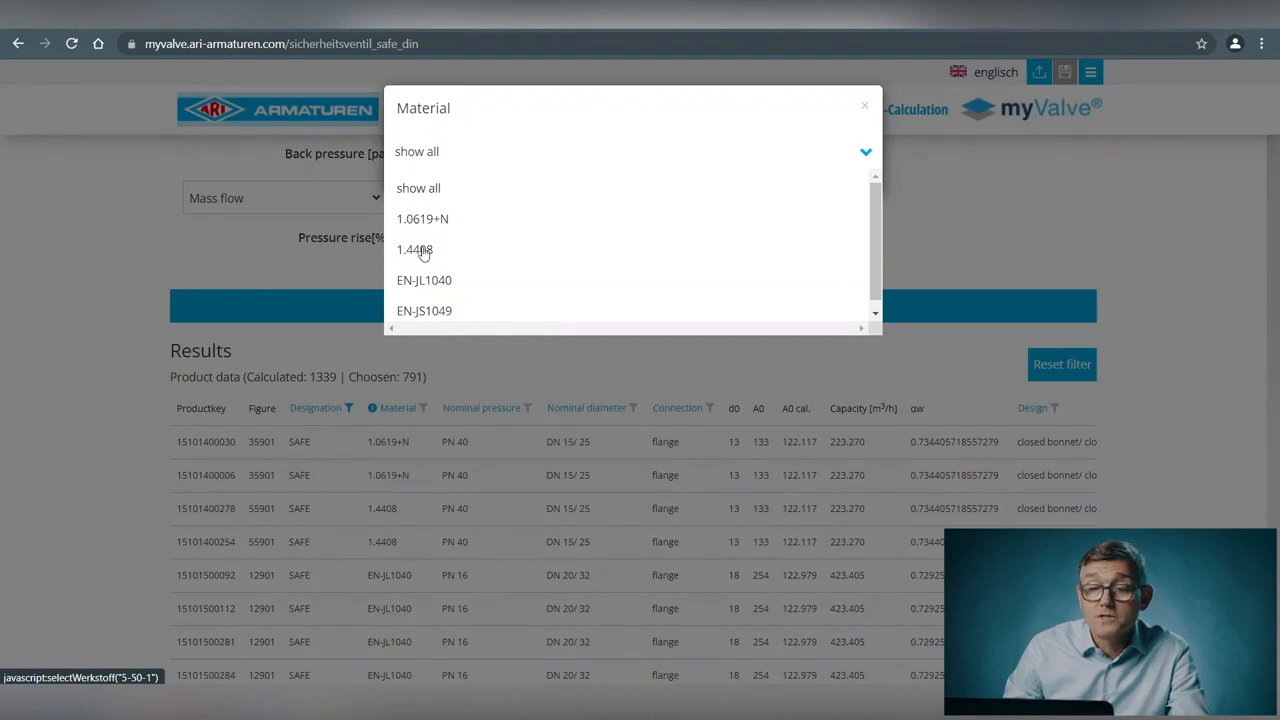
click(435, 314)
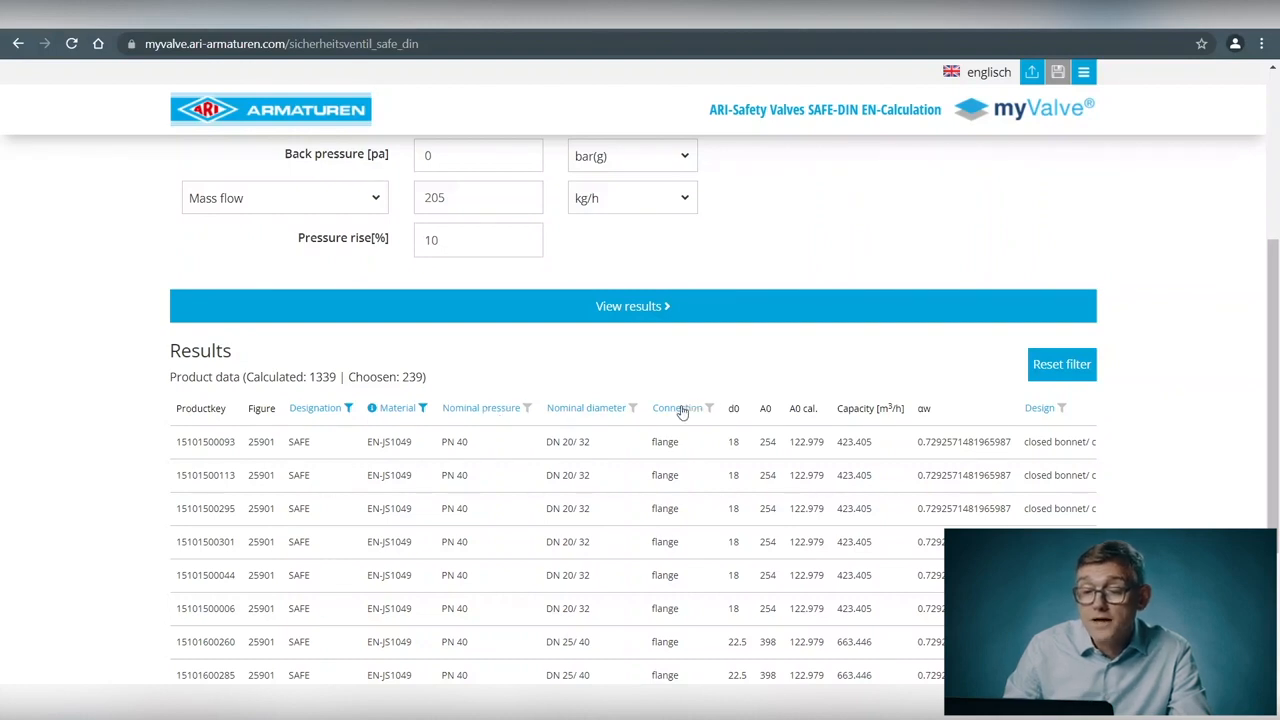
Step: Look over the filtered product list and check the Design filter's options, keeping it on show all
scroll(681, 413, down, 3)
scroll(681, 413, up, 5)
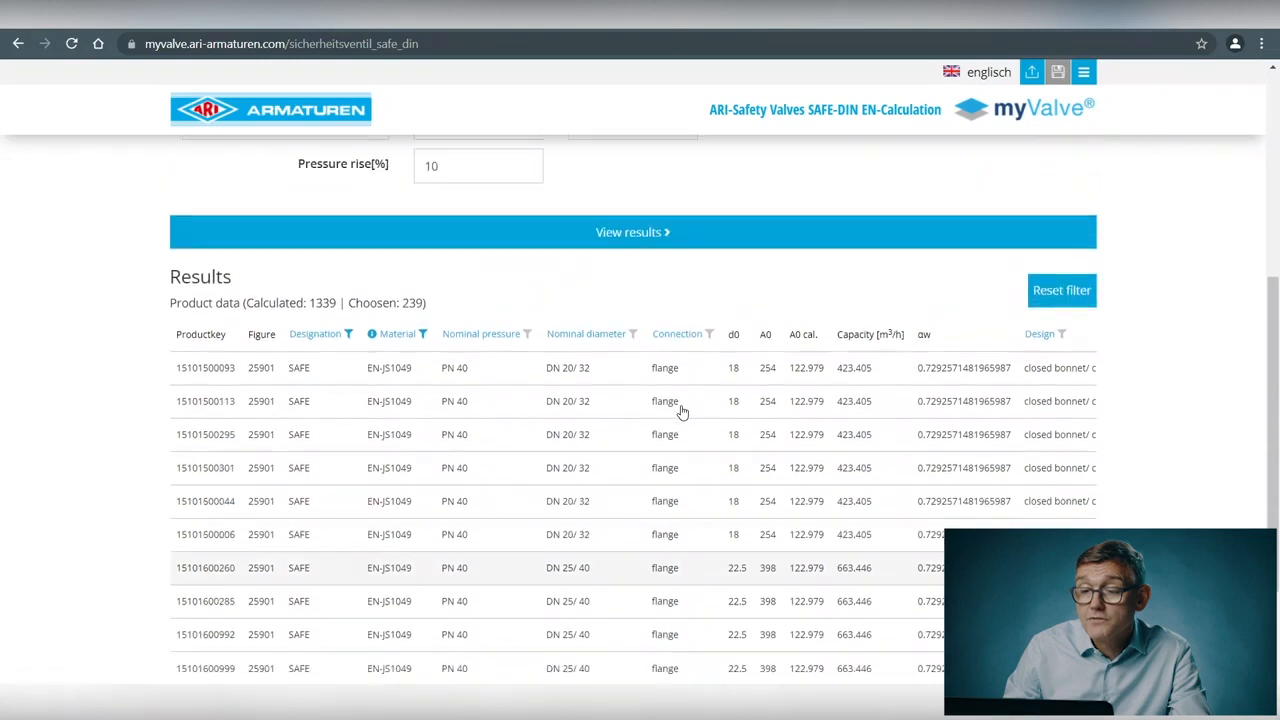
scroll(681, 413, down, 3)
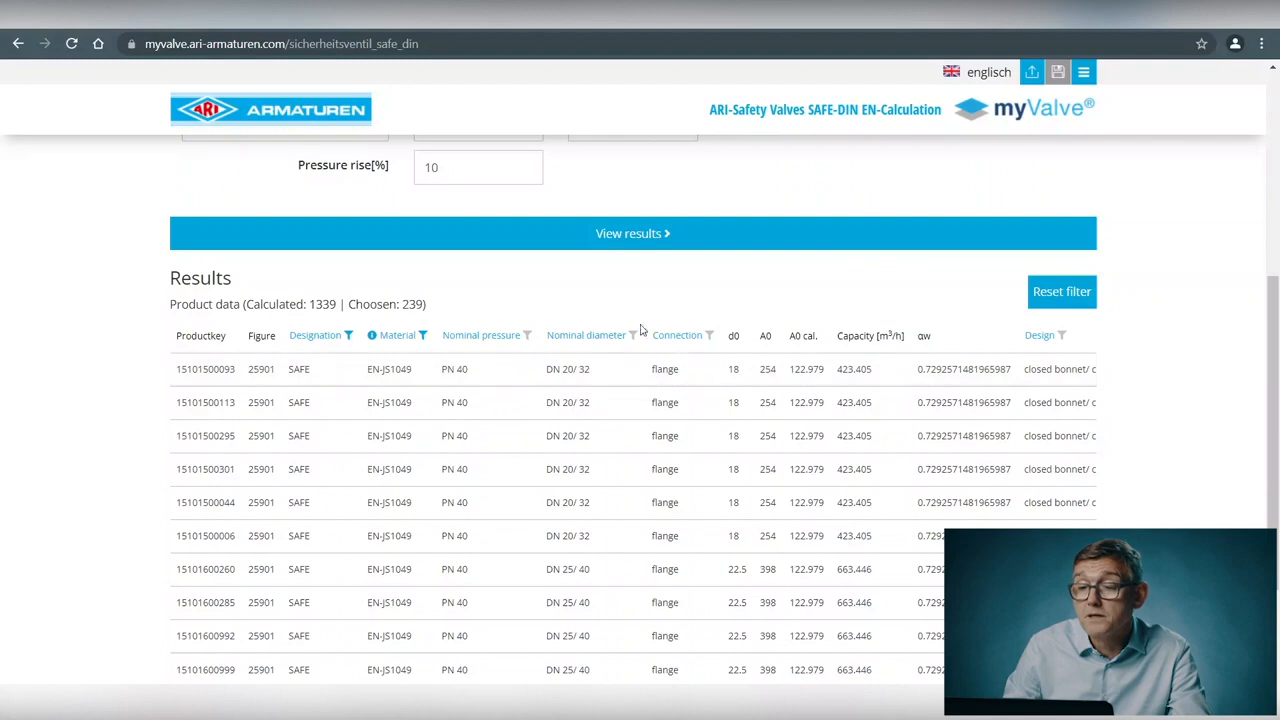
click(1041, 340)
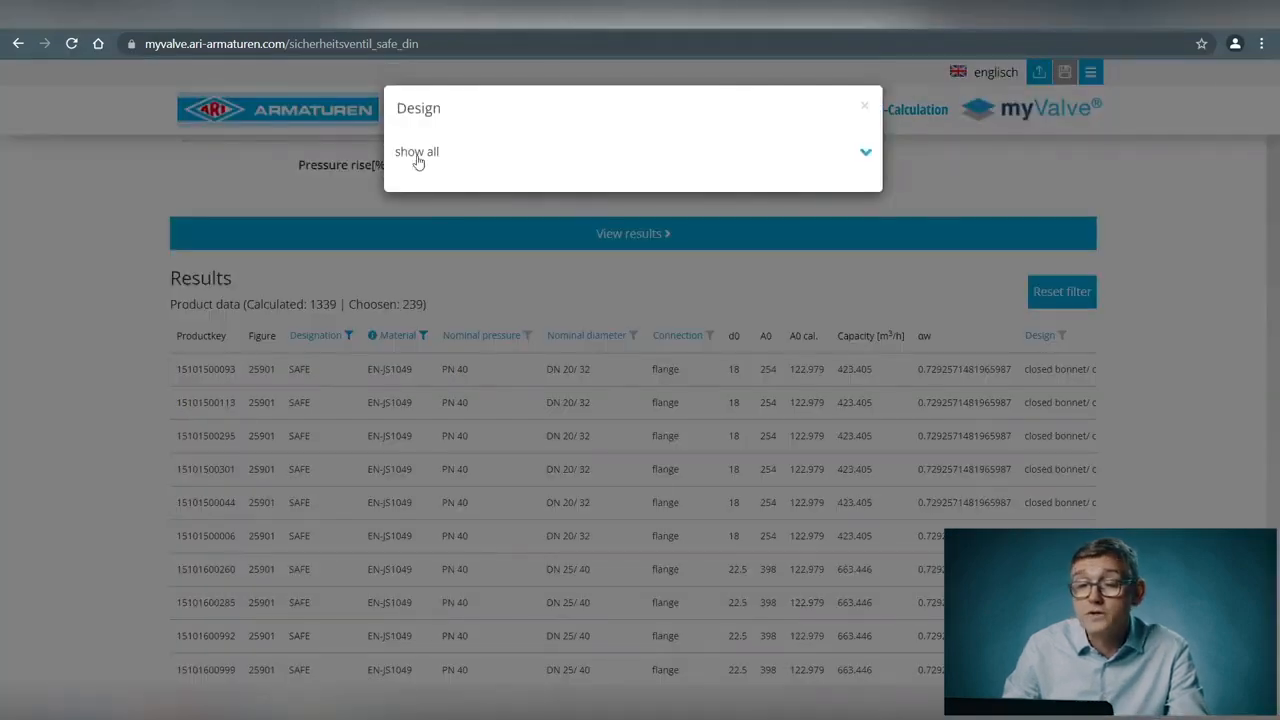
click(417, 158)
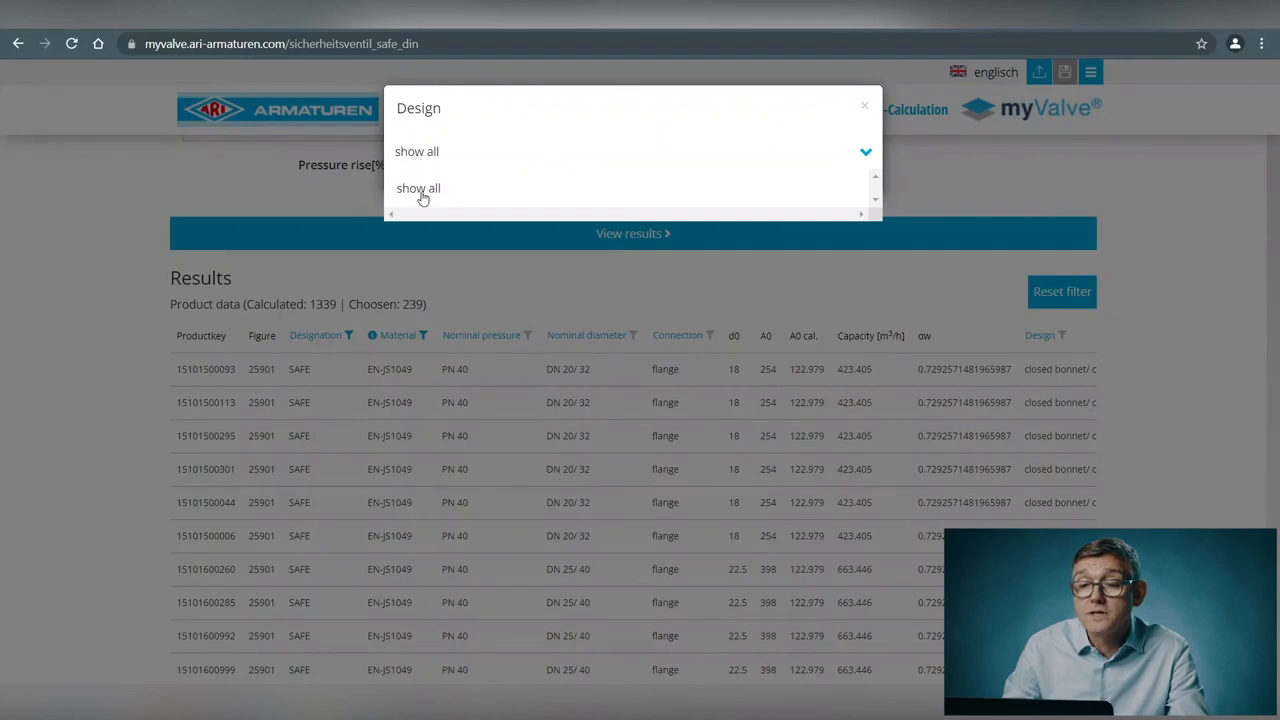
click(420, 190)
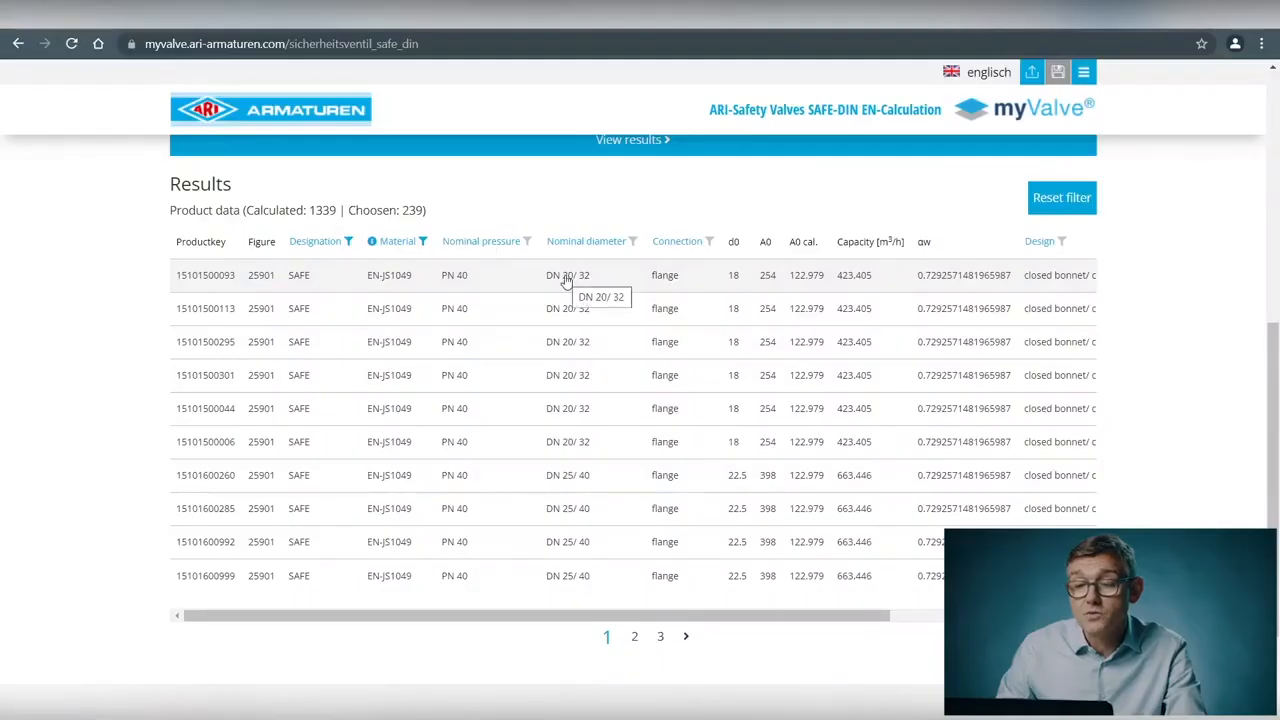
Step: Open the details of the first DN 20/32 valve and examine its product data and pressure-temperature diagram
click(566, 281)
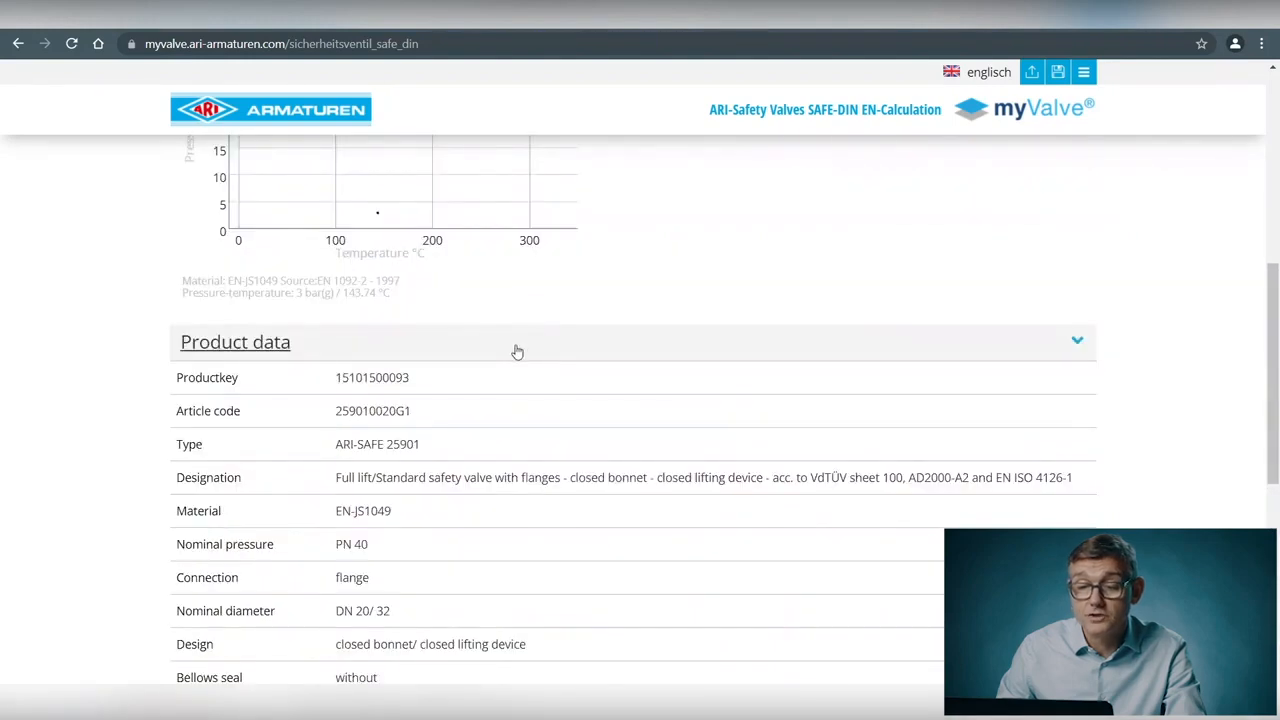
scroll(517, 352, down, 2)
scroll(517, 350, up, 6)
scroll(517, 350, down, 1)
scroll(517, 350, up, 2)
scroll(517, 350, down, 7)
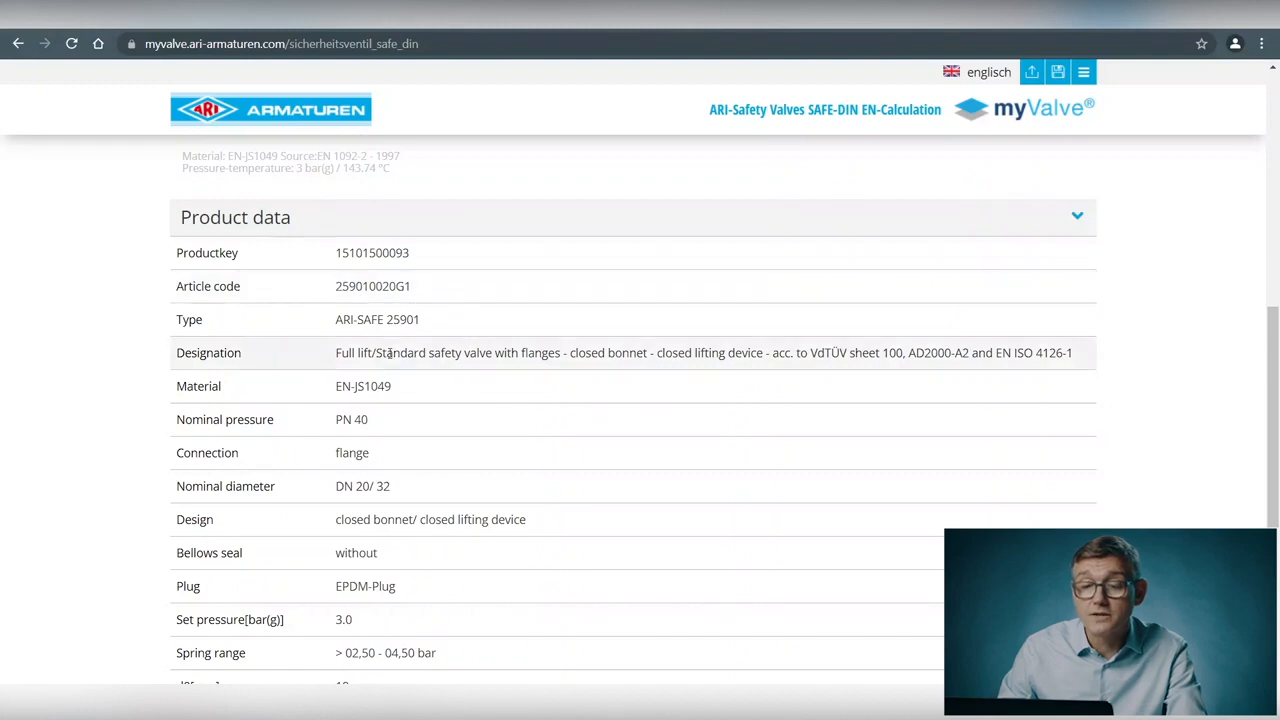
scroll(391, 360, down, 2)
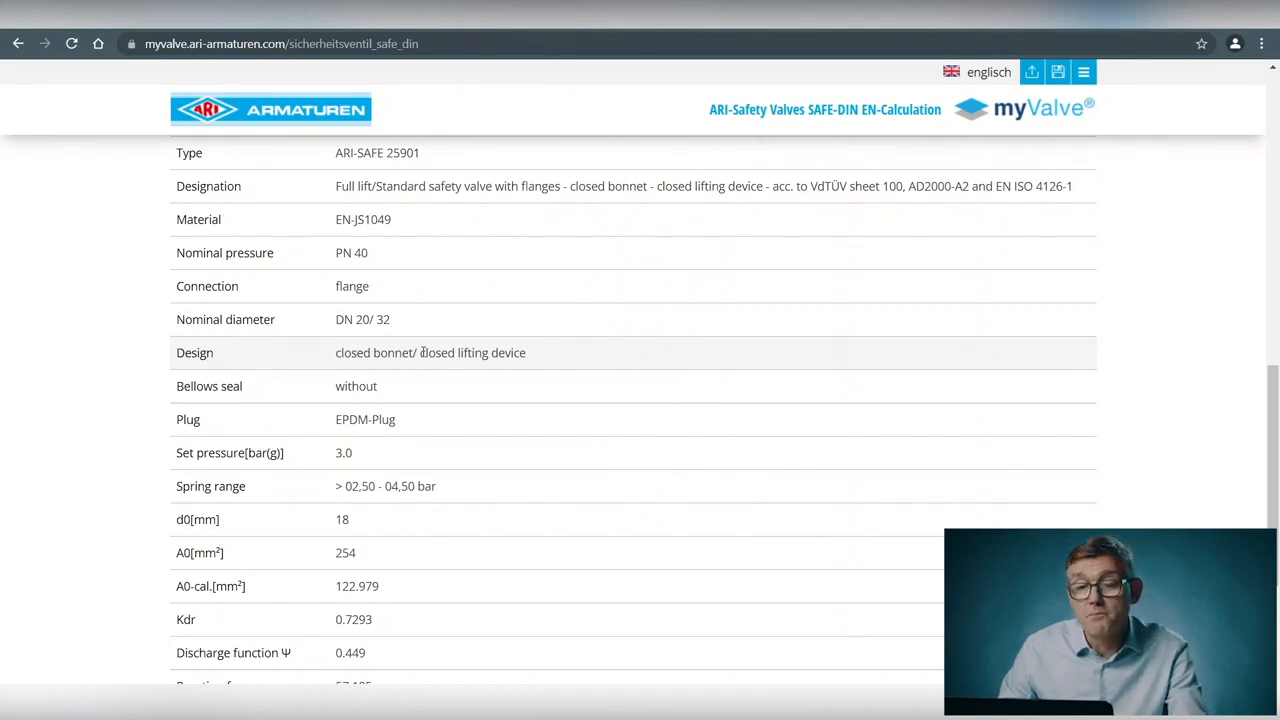
scroll(422, 354, up, 5)
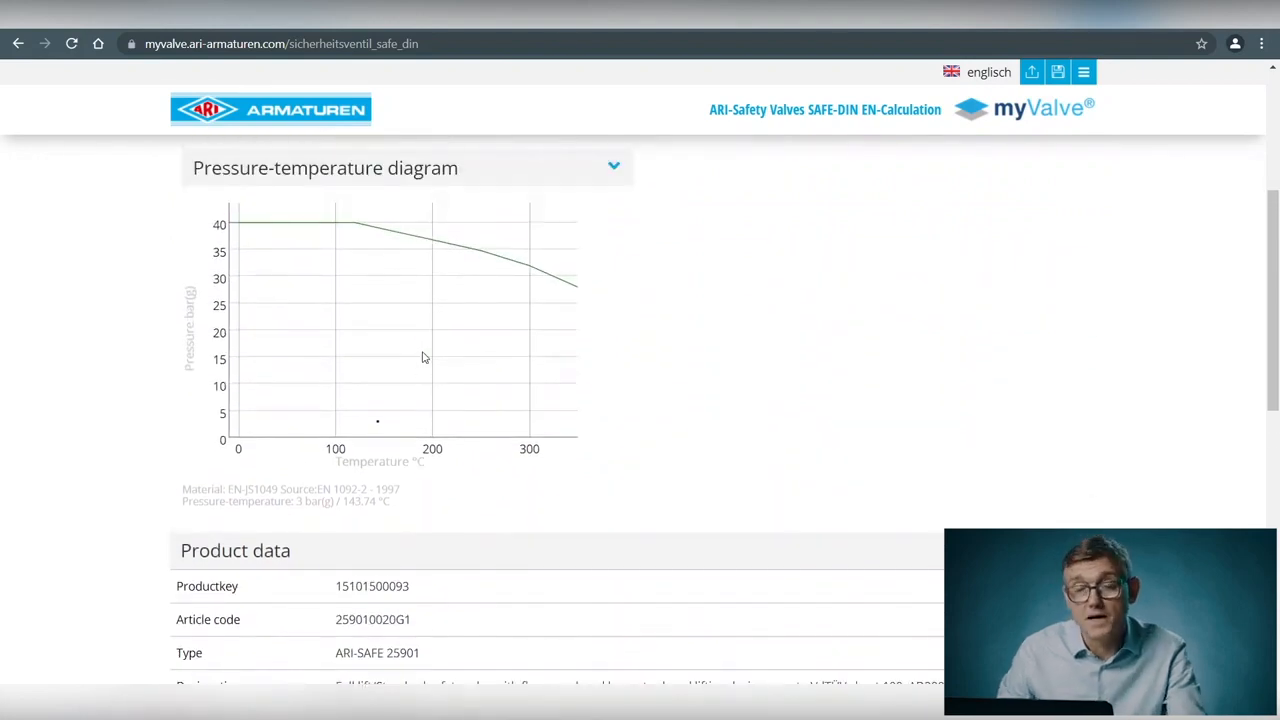
scroll(422, 357, down, 3)
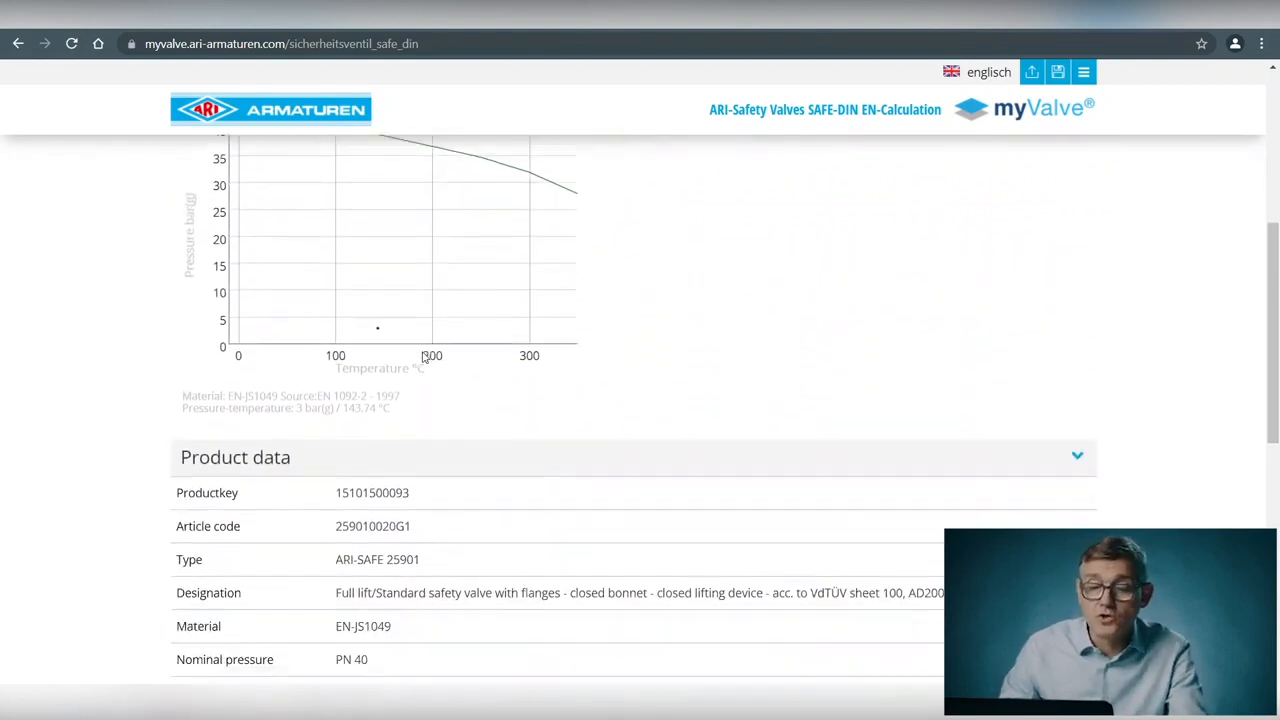
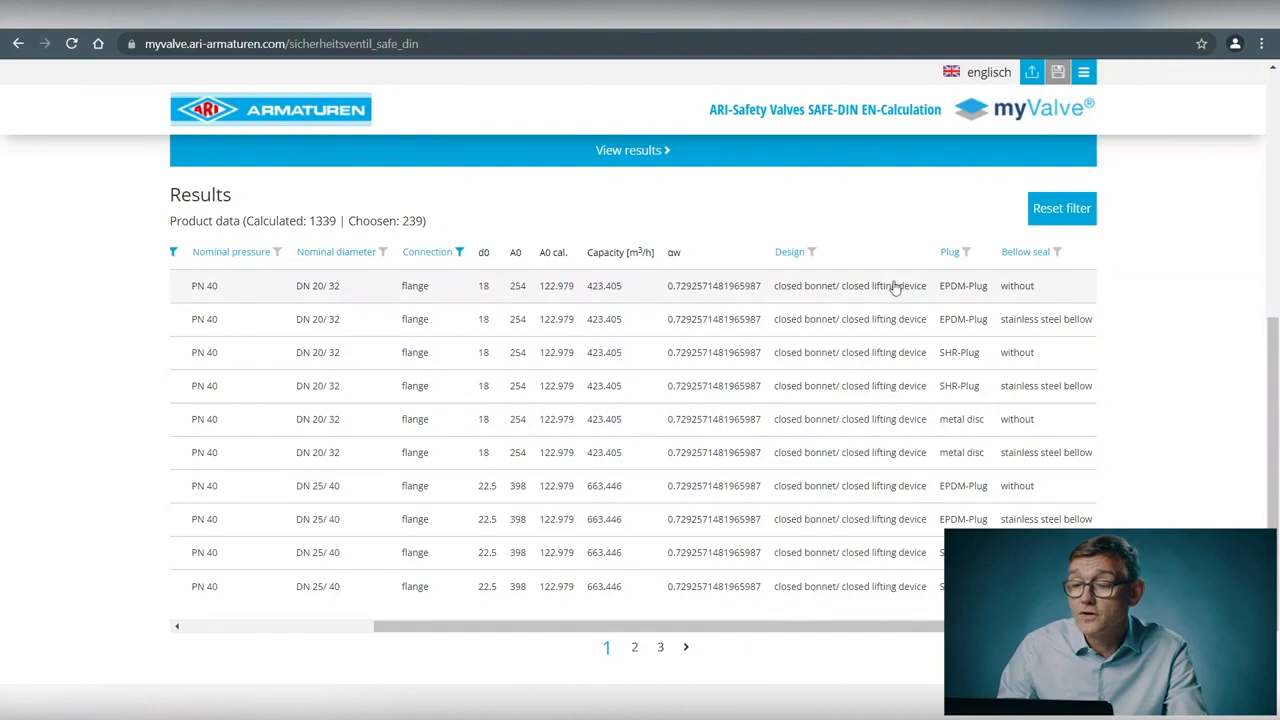
Step: Filter the results to valves with an SHR-Plug and without a bellow seal
click(966, 251)
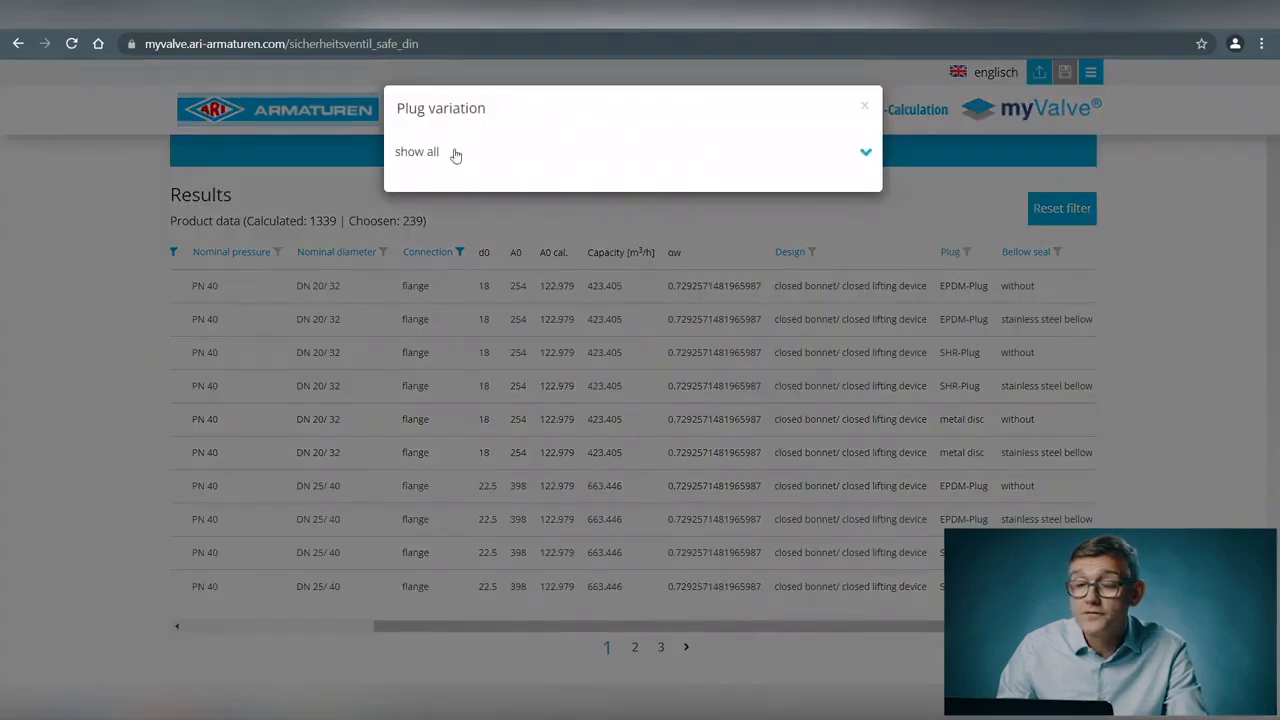
click(422, 154)
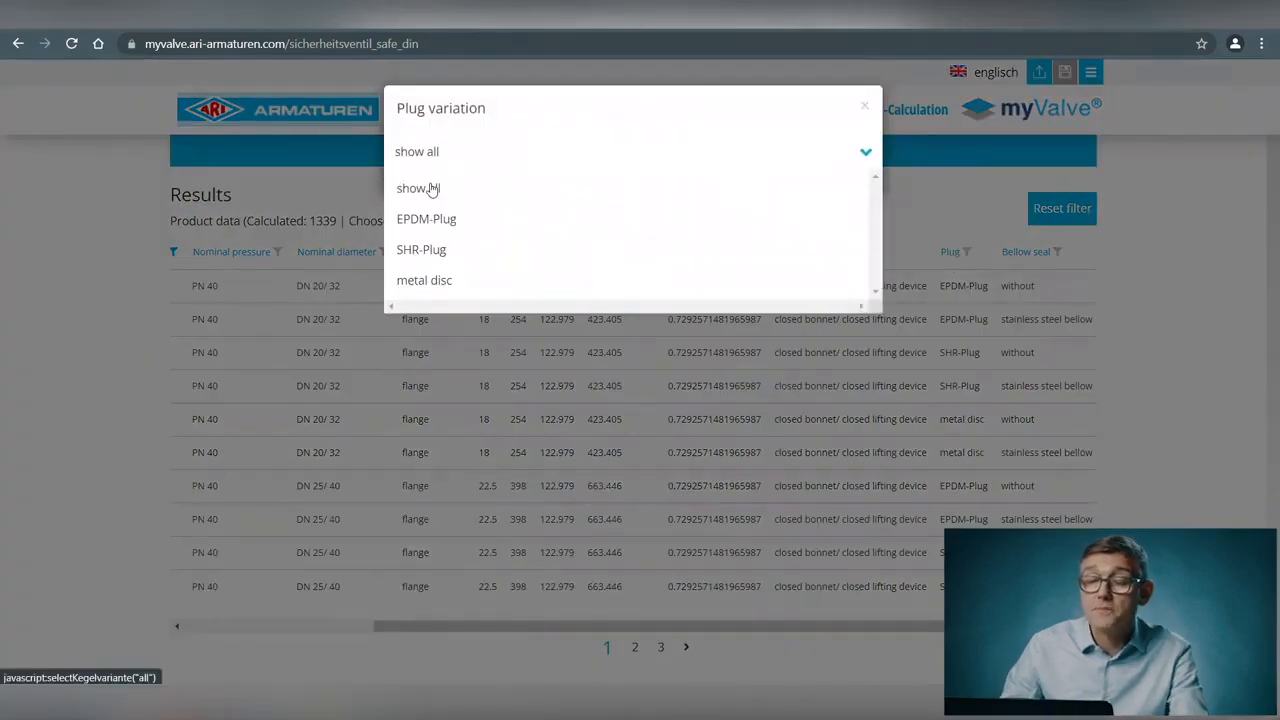
click(422, 250)
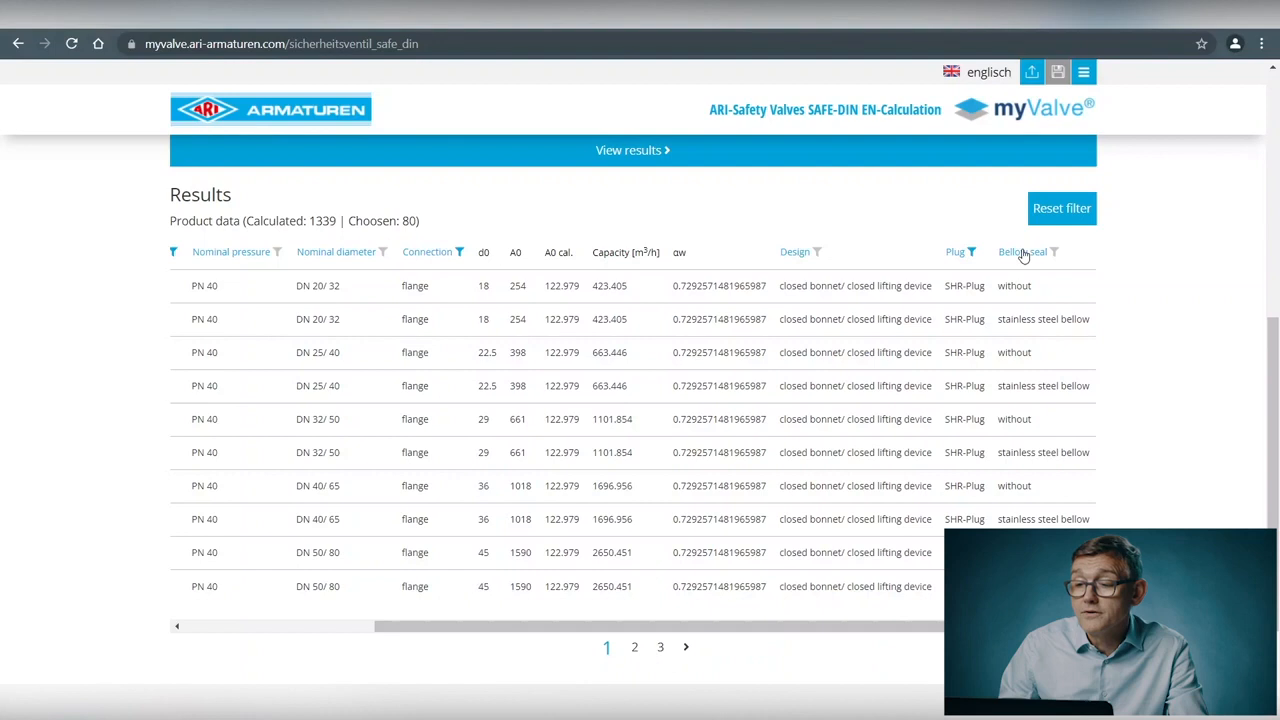
click(1026, 251)
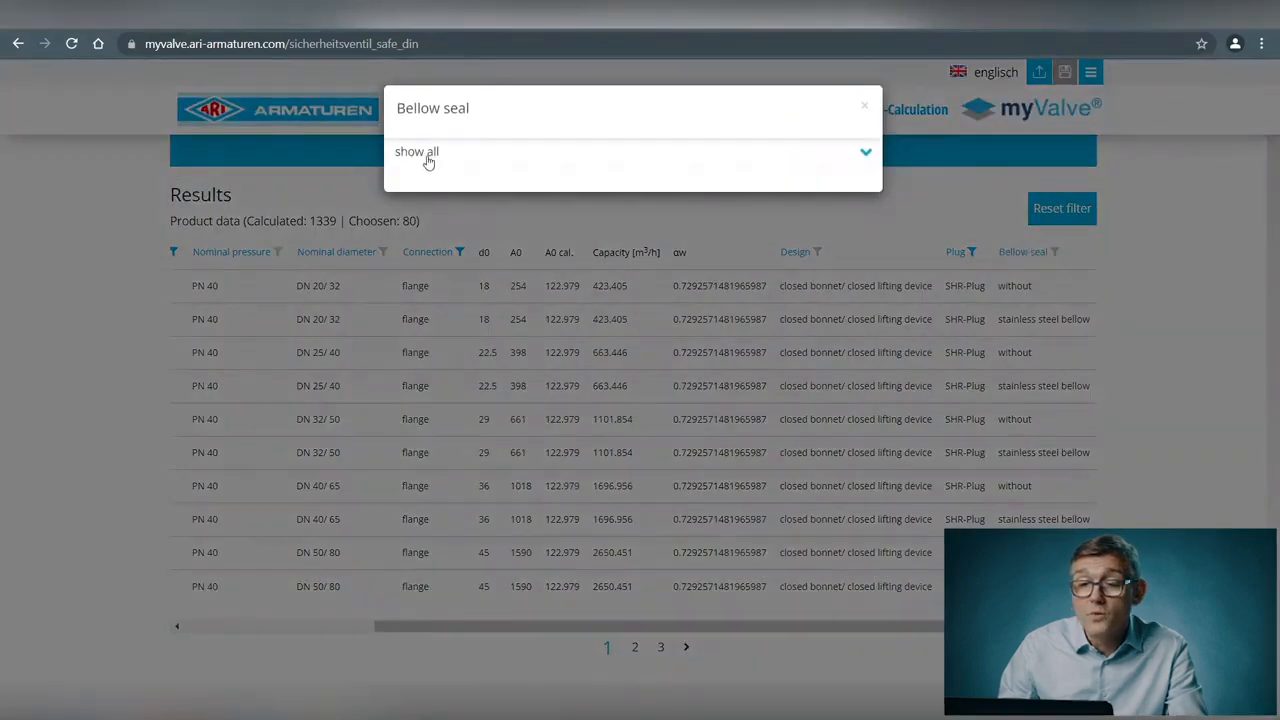
click(431, 155)
click(429, 219)
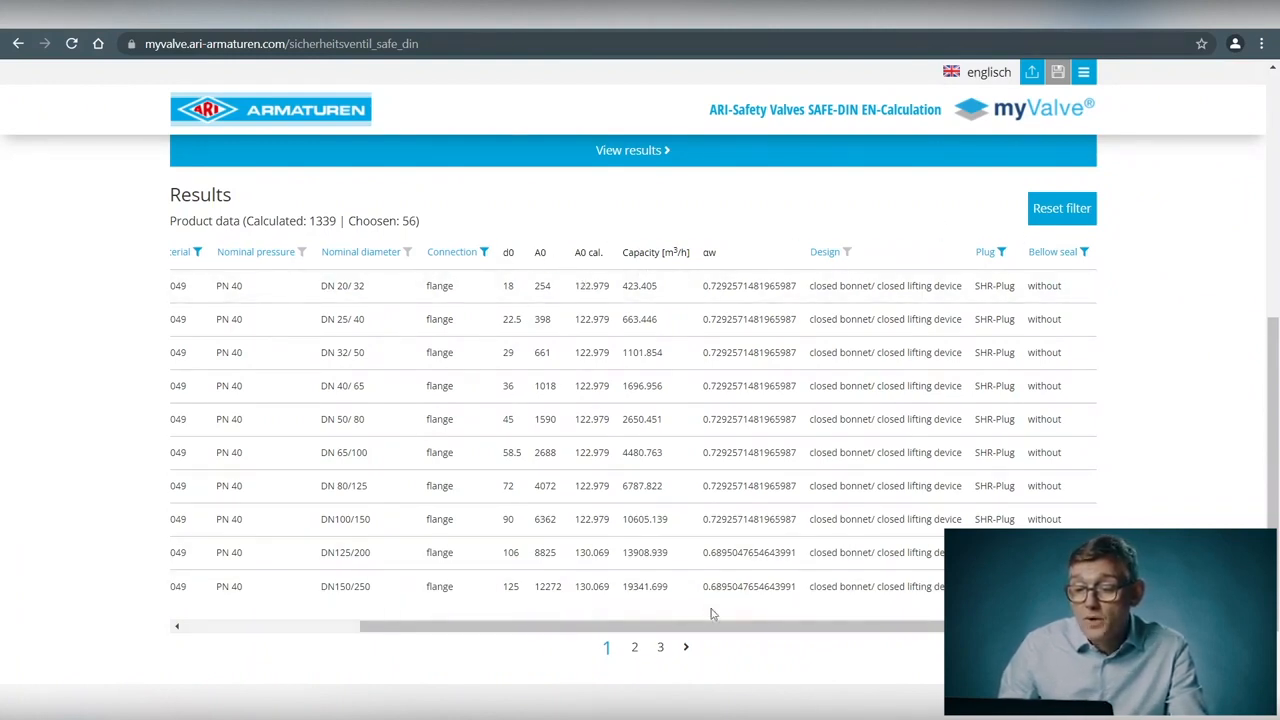
Step: Open the DN 20/32 SAFE valve with SHR-Plug and review its product data, pressure-temperature diagram and available documents
drag(711, 627, 523, 626)
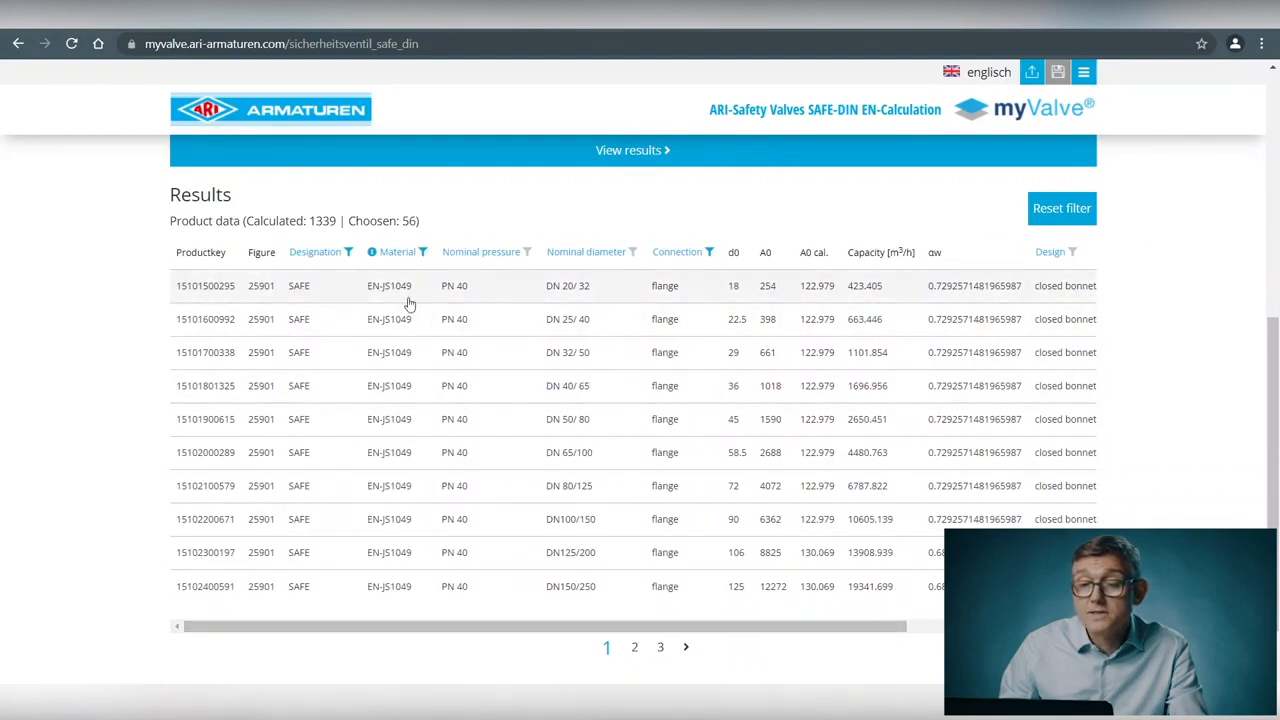
click(583, 289)
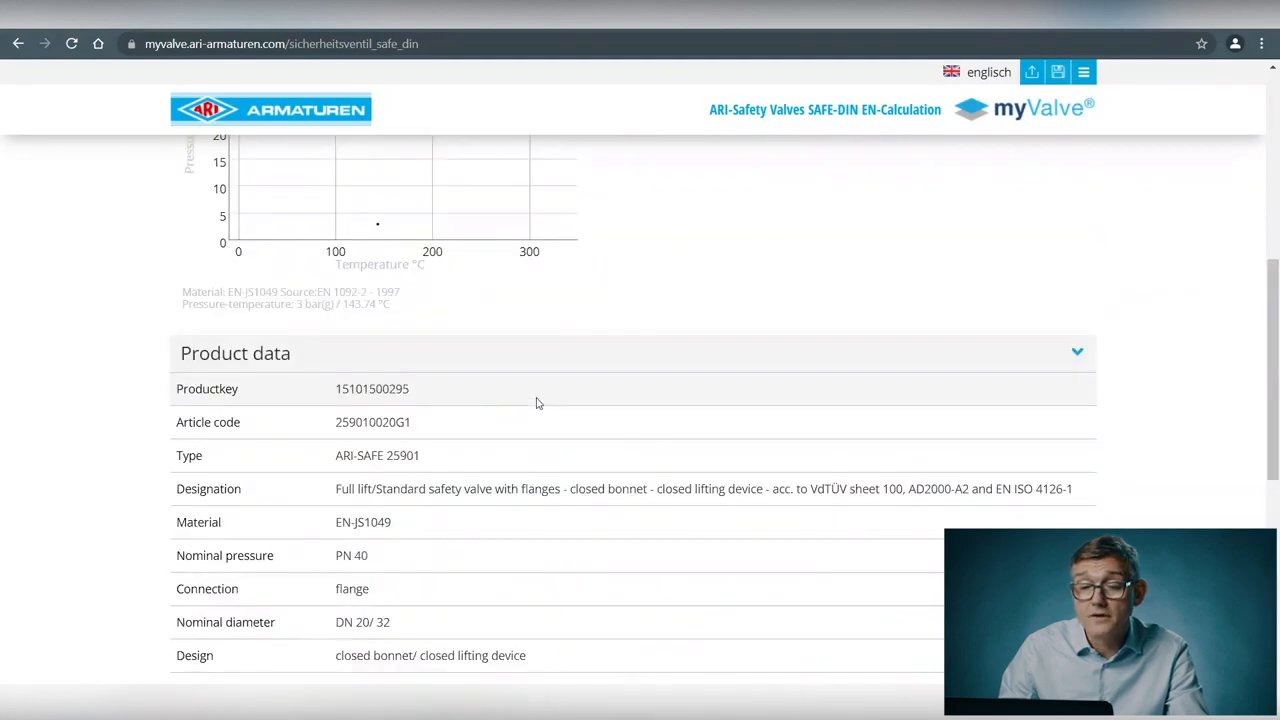
scroll(536, 403, down, 3)
scroll(534, 403, up, 1)
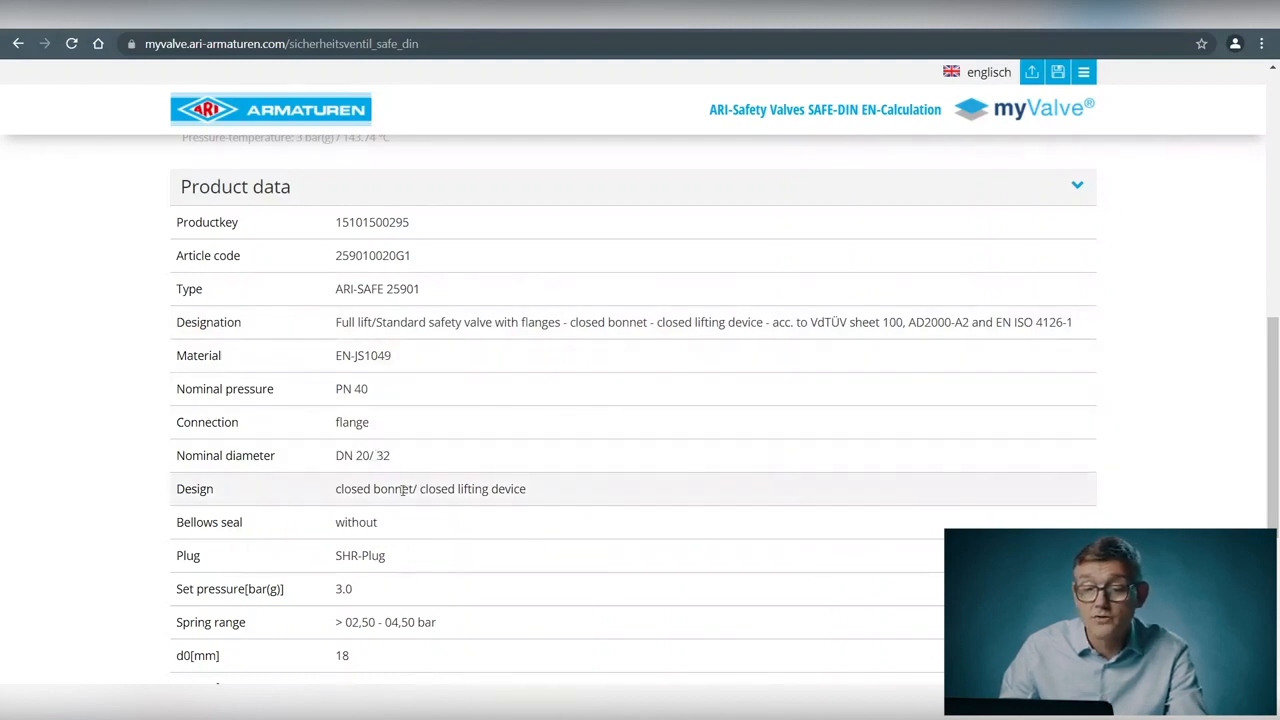
scroll(397, 506, down, 1)
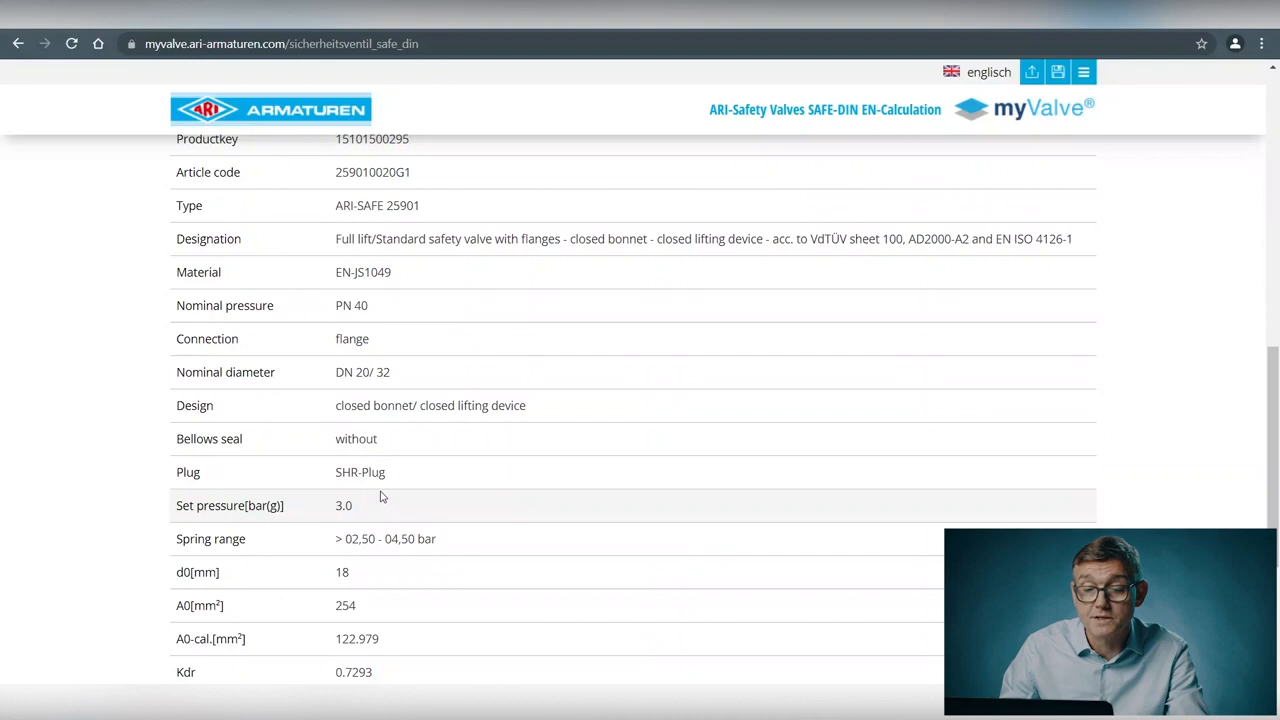
scroll(380, 497, down, 2)
scroll(380, 497, up, 2)
scroll(380, 497, up, 5)
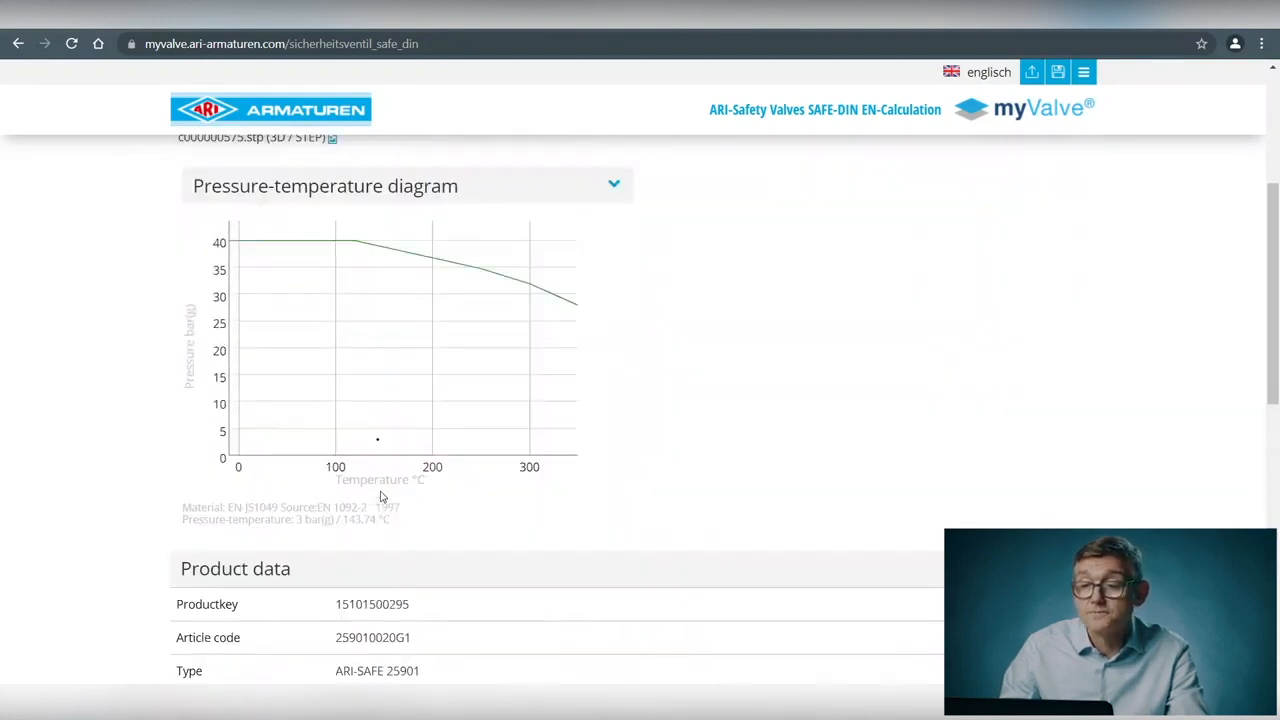
scroll(380, 497, up, 2)
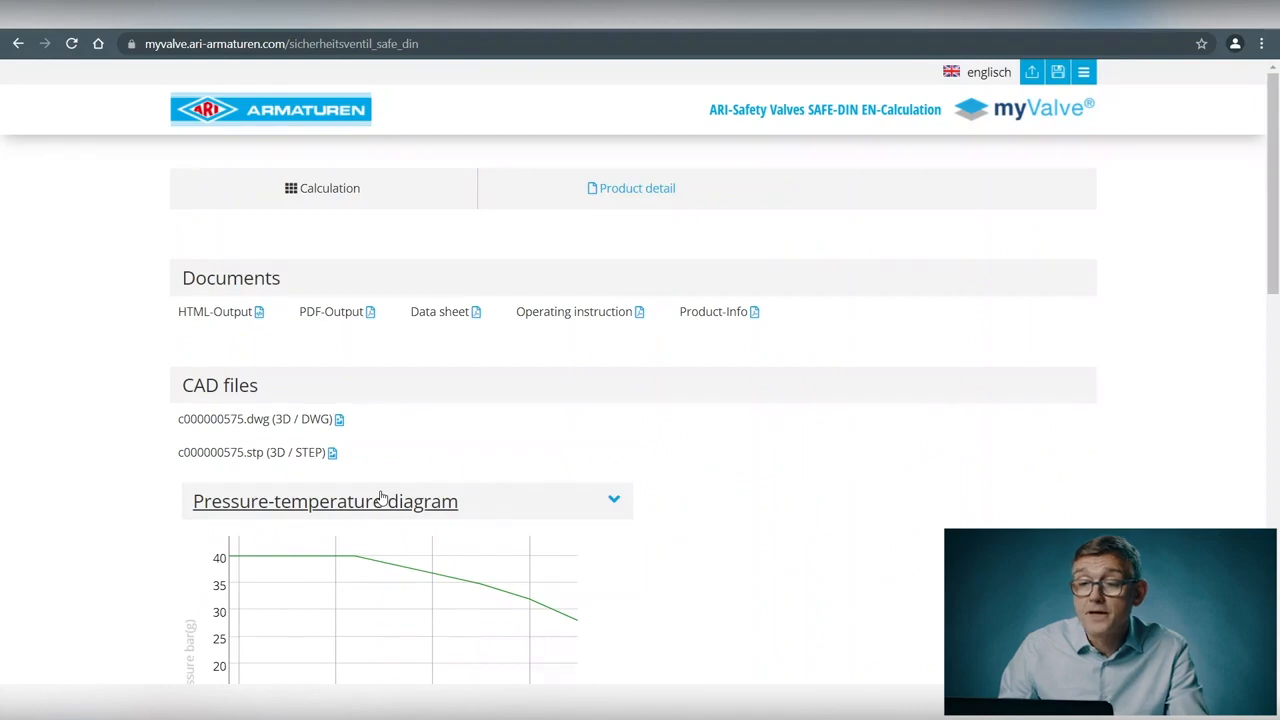
Step: Save the safety valve calculation with the description Test 1 and TAG-No. 789
click(1059, 73)
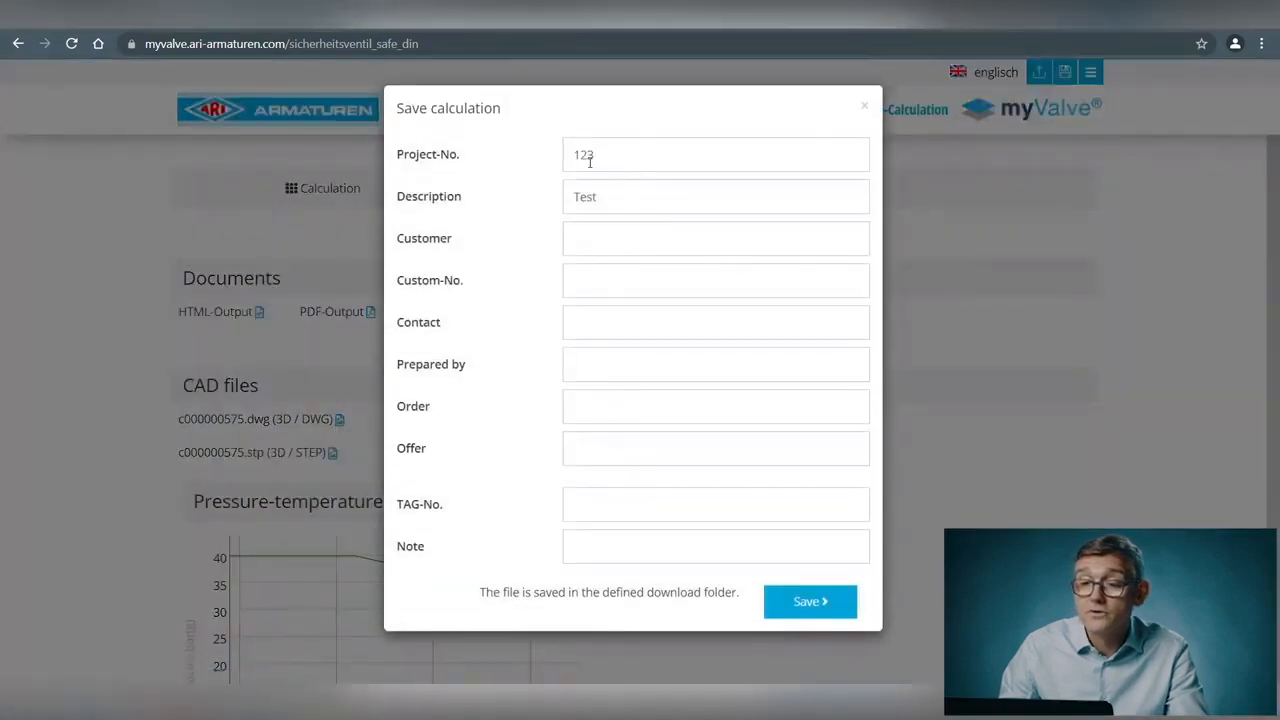
click(601, 156)
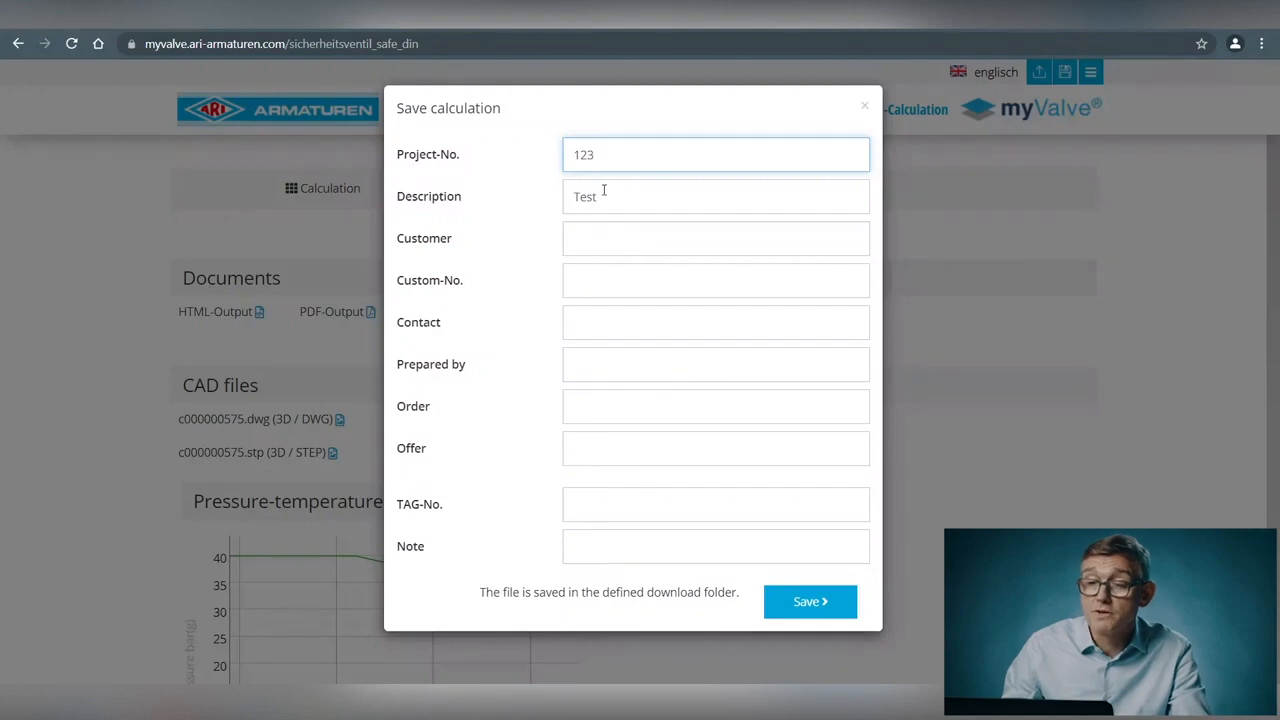
click(604, 198)
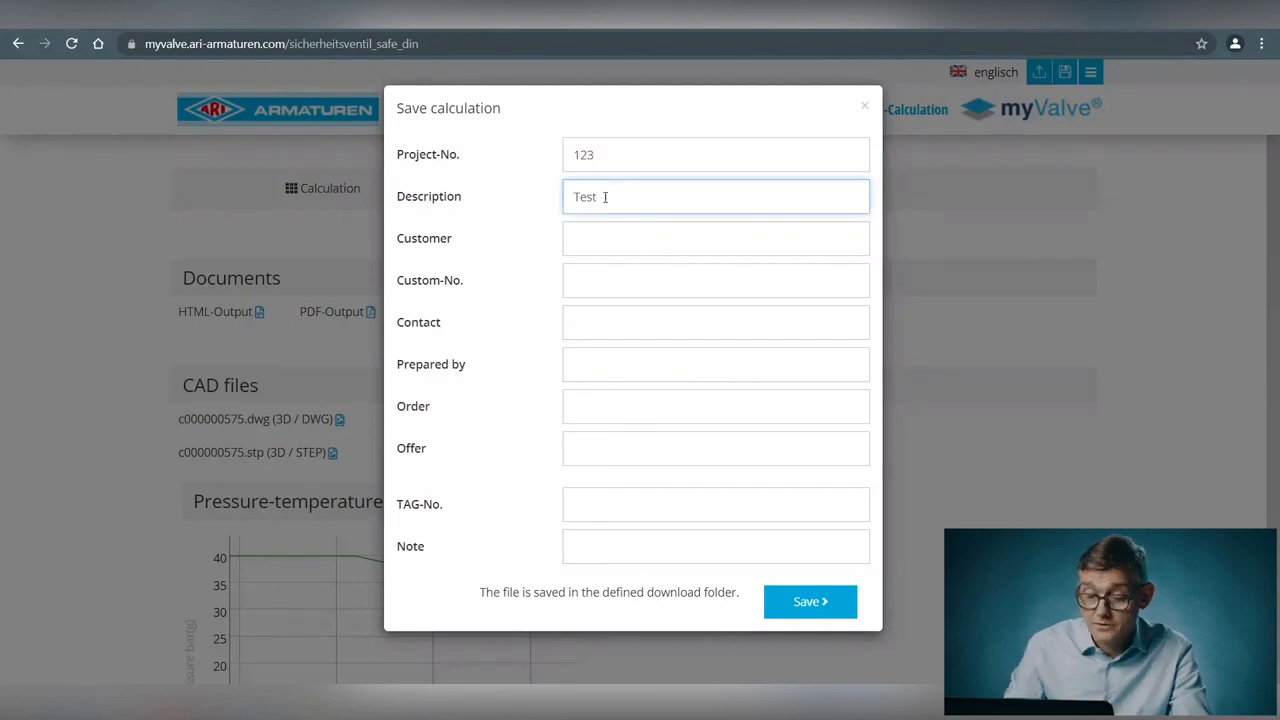
text(1)
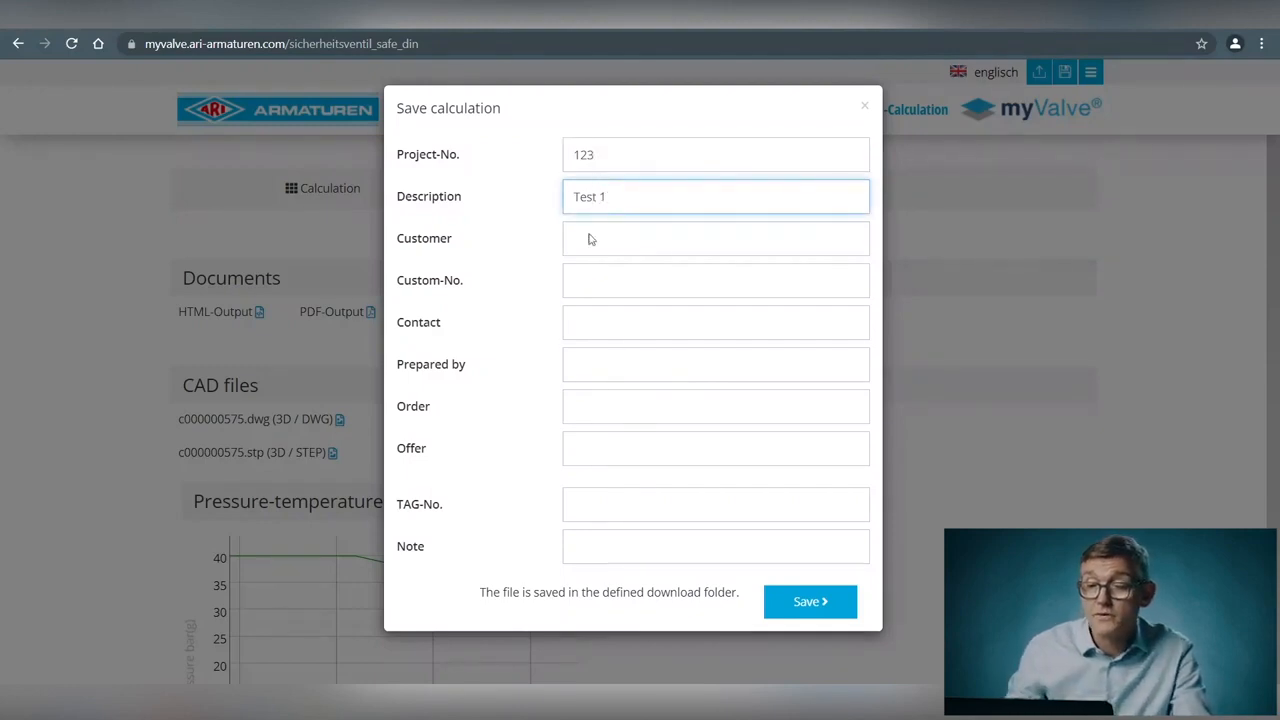
click(593, 508)
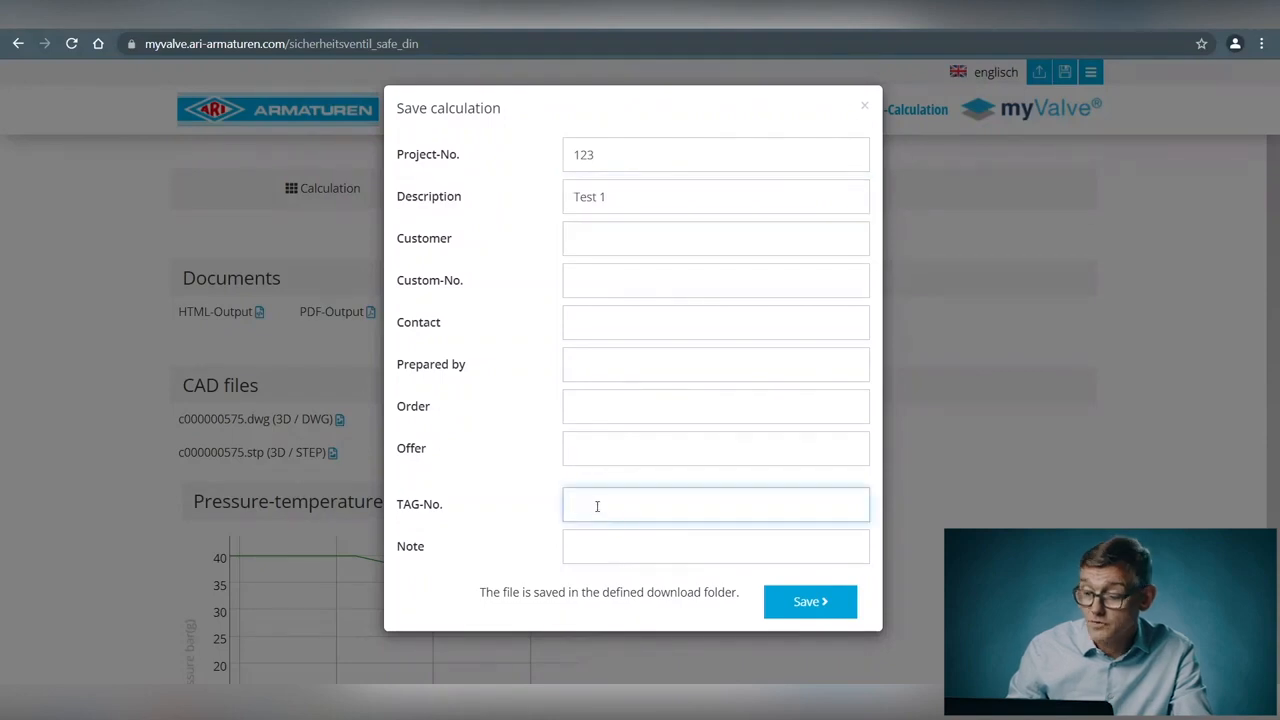
text(789)
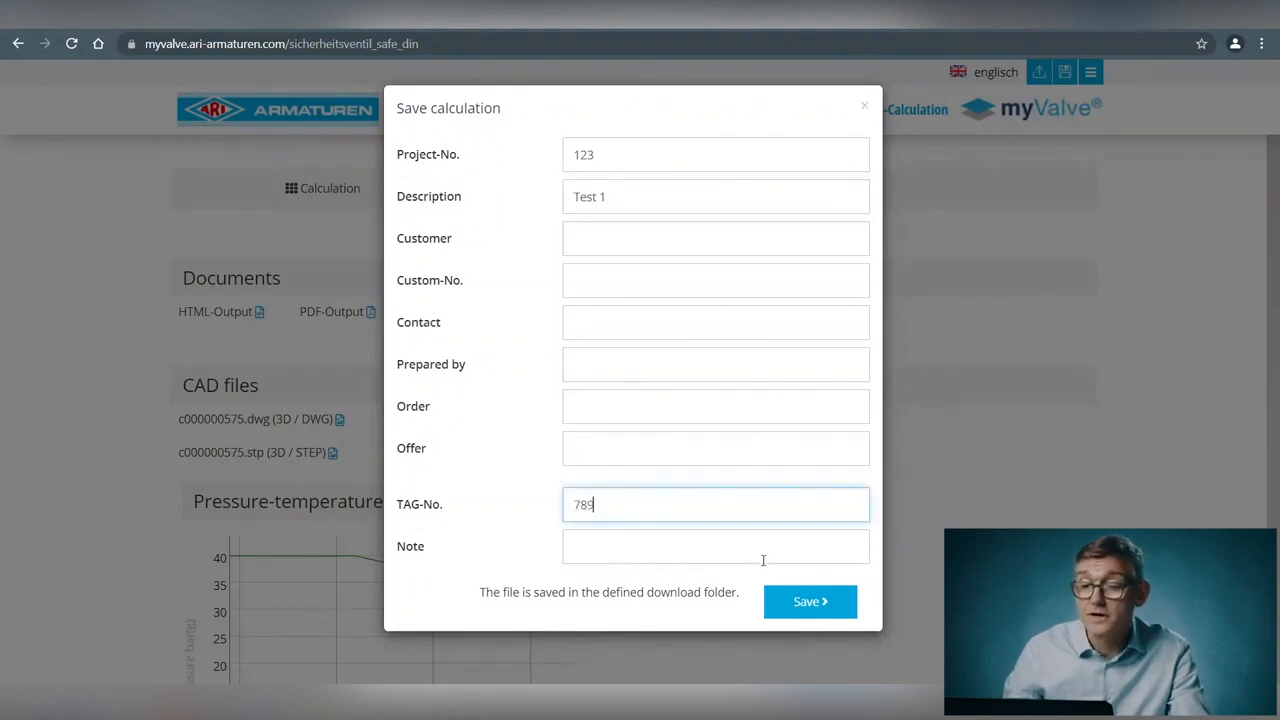
click(812, 601)
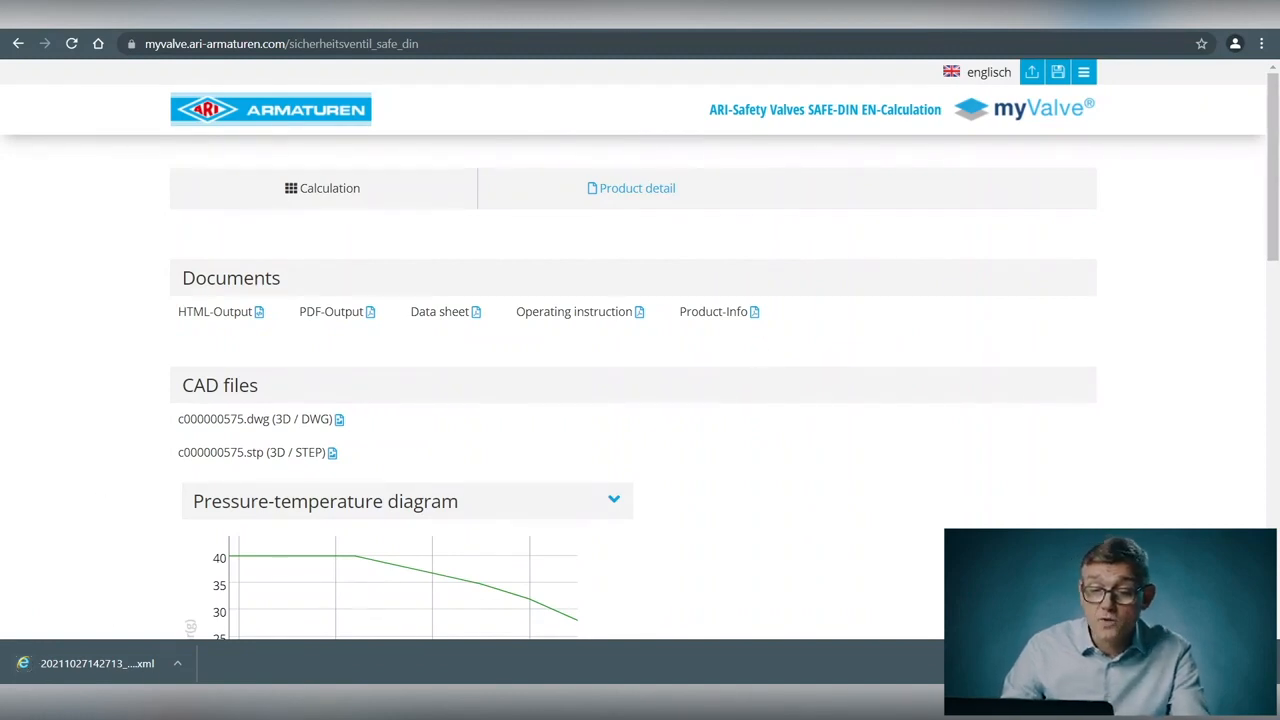
click(306, 705)
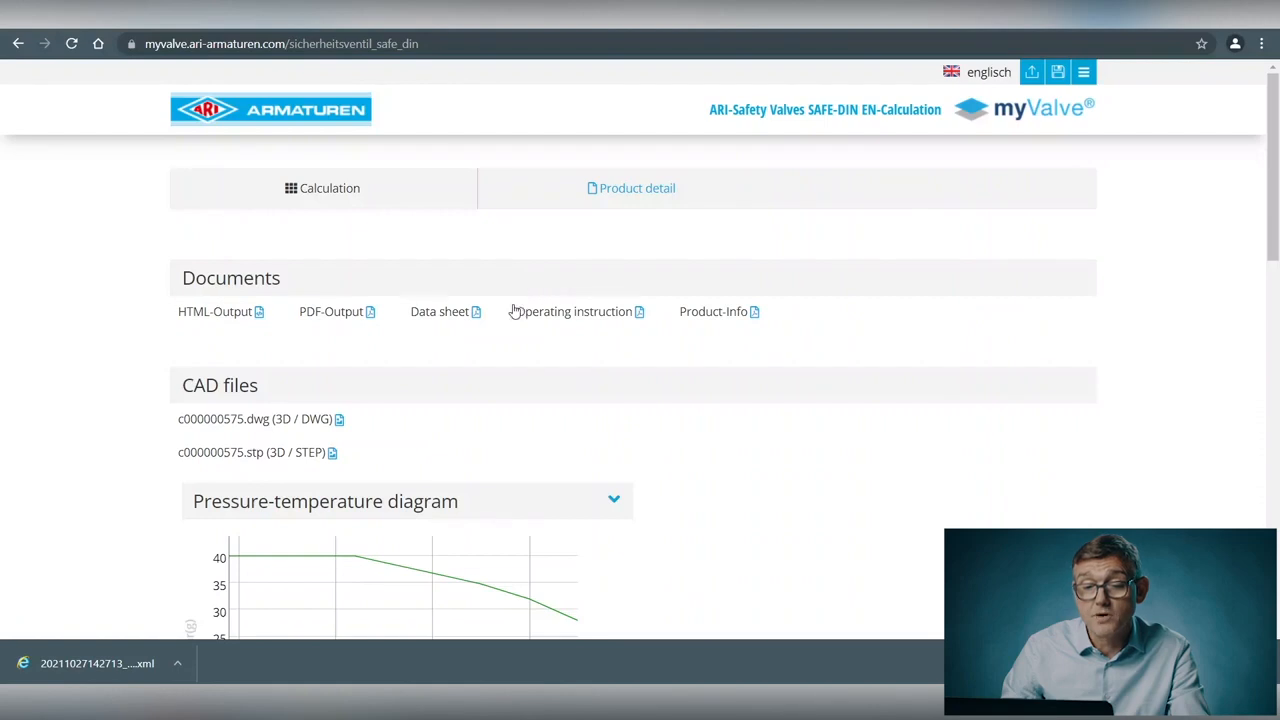
click(1031, 77)
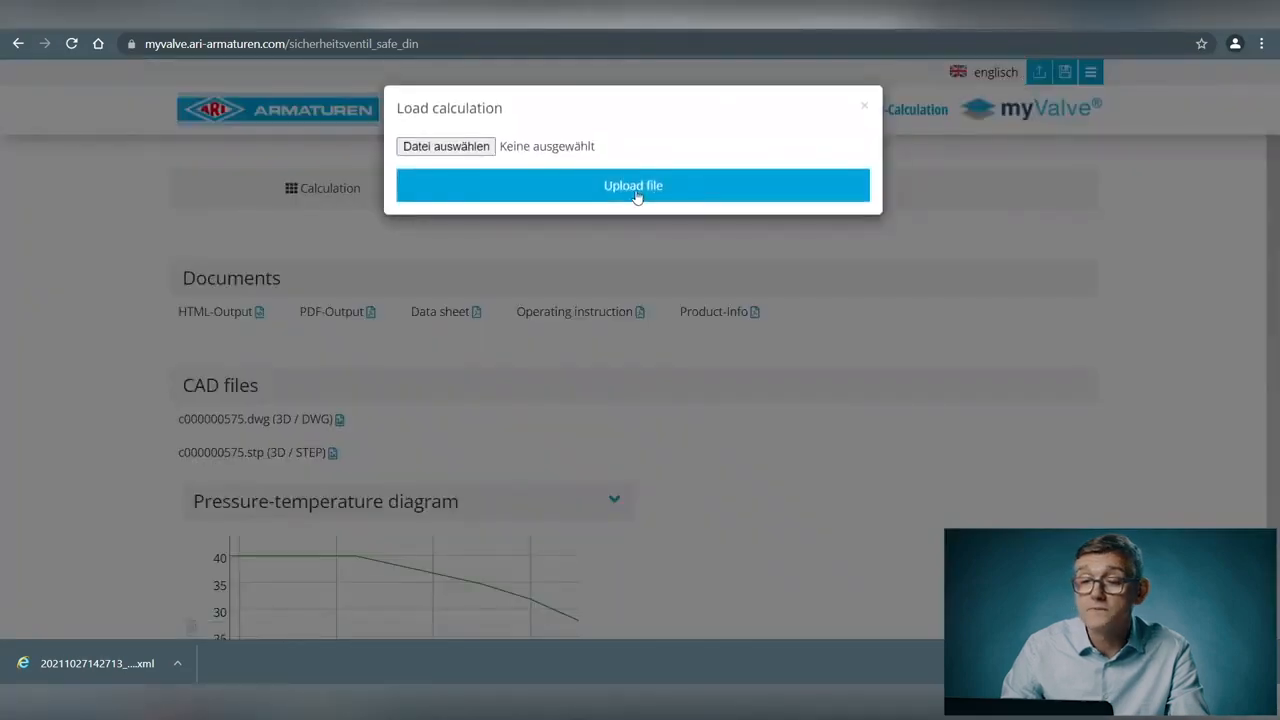
click(436, 148)
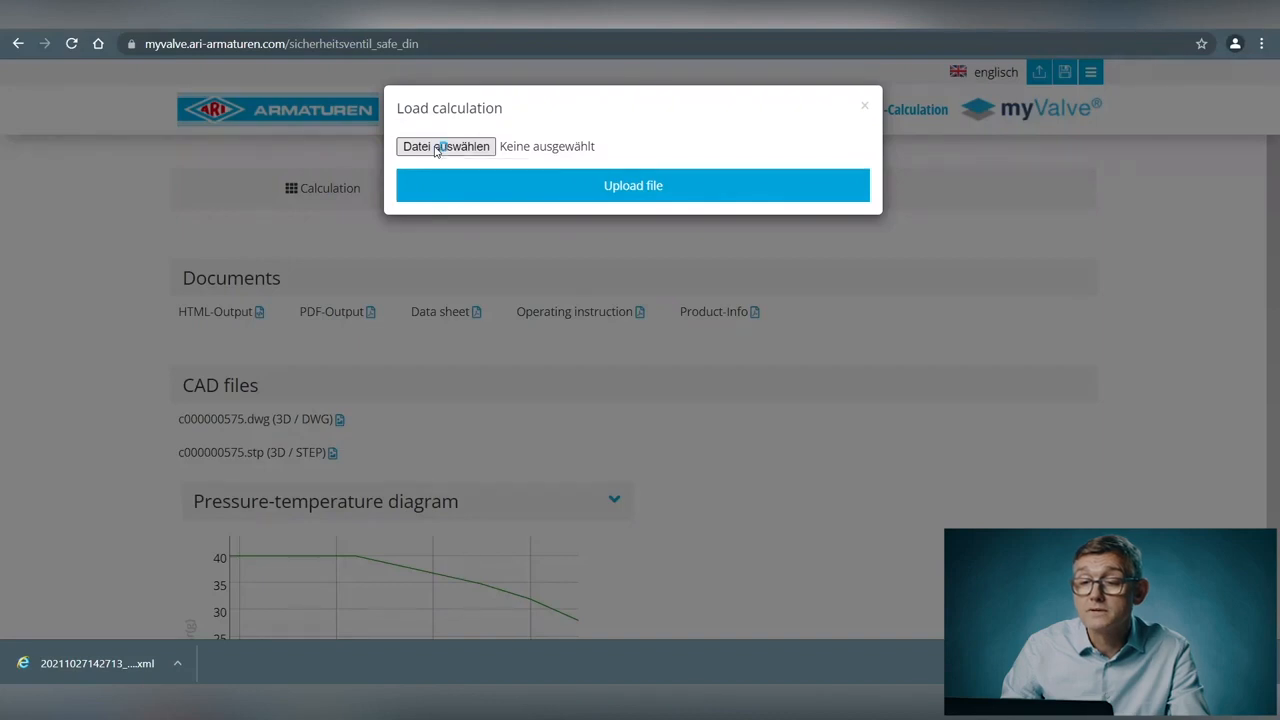
click(436, 149)
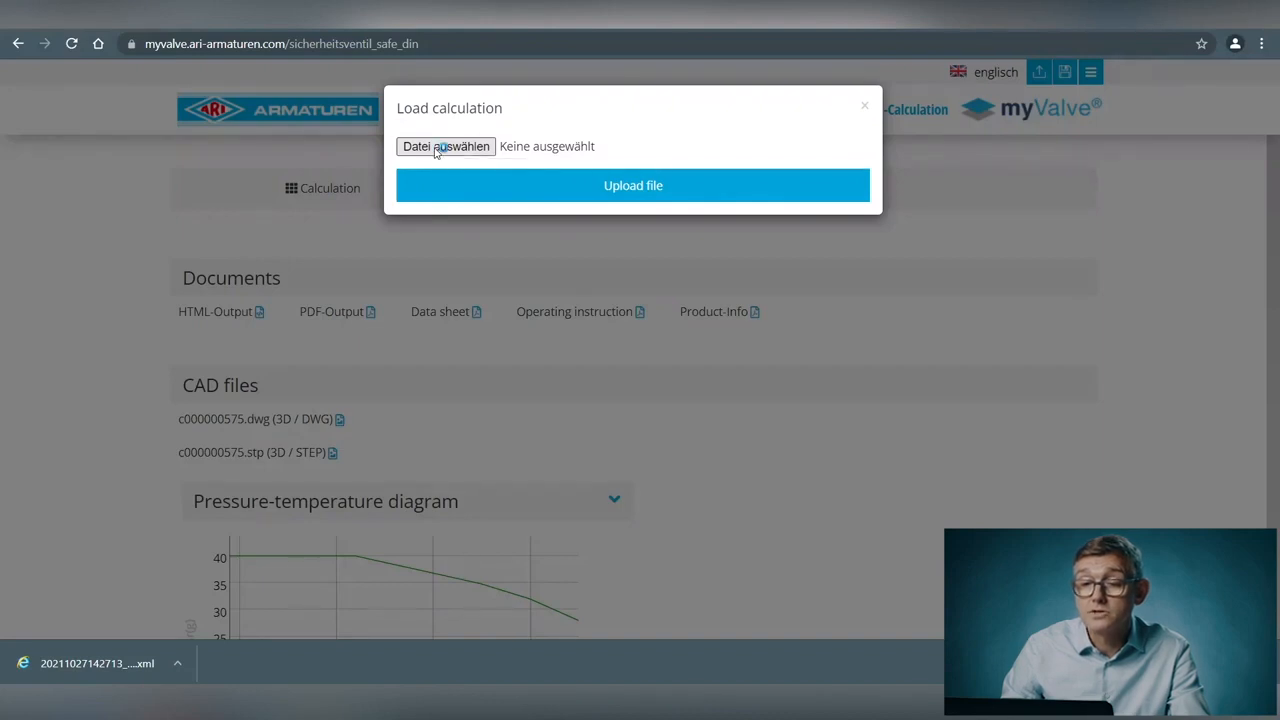
click(435, 148)
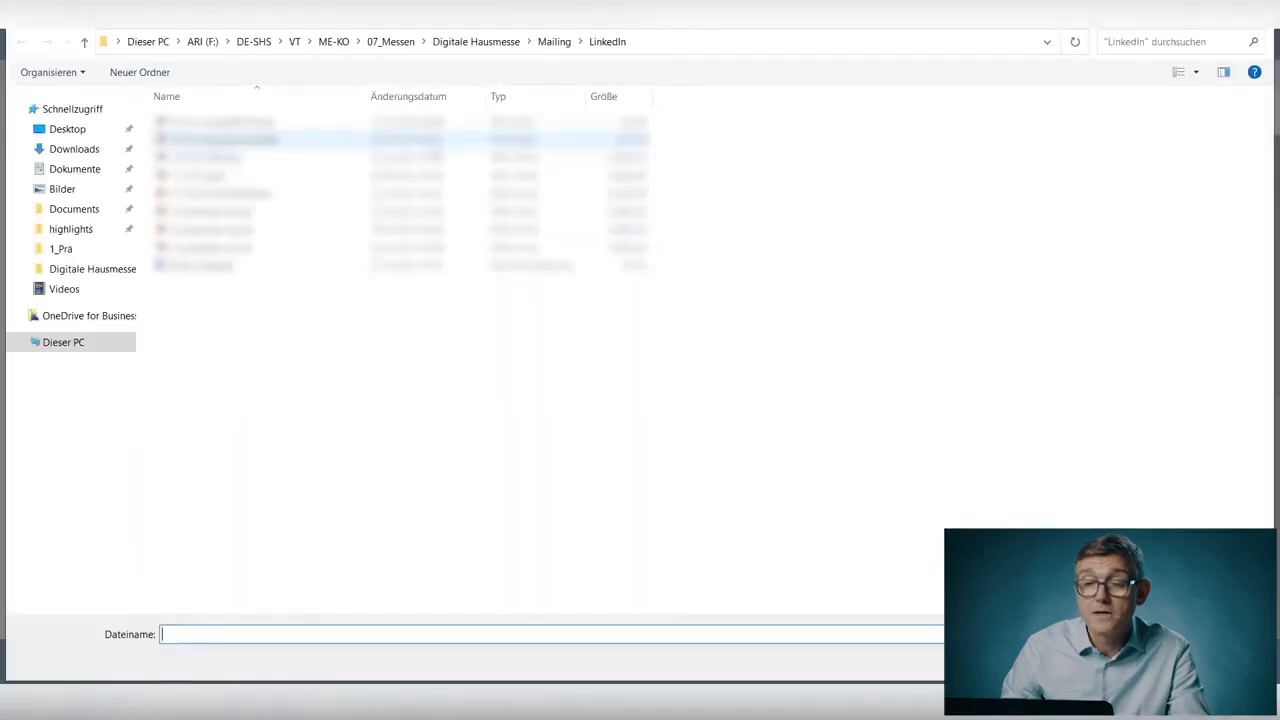
click(74, 152)
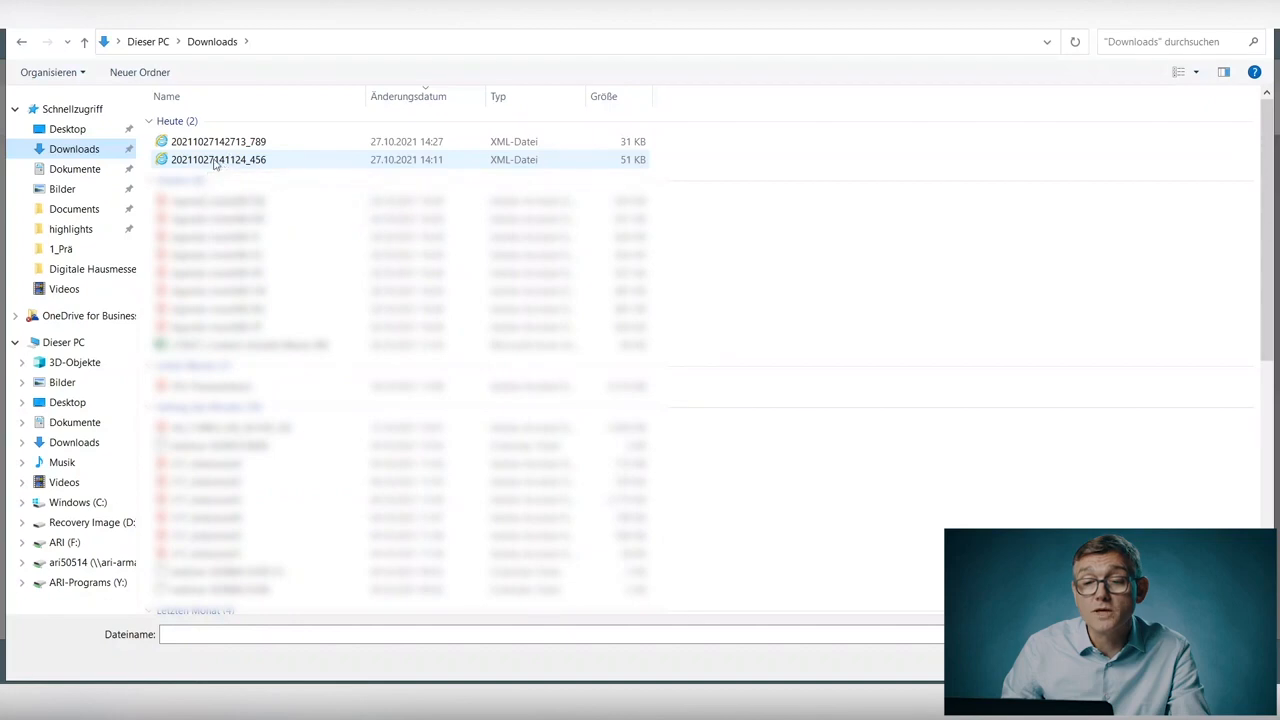
click(214, 164)
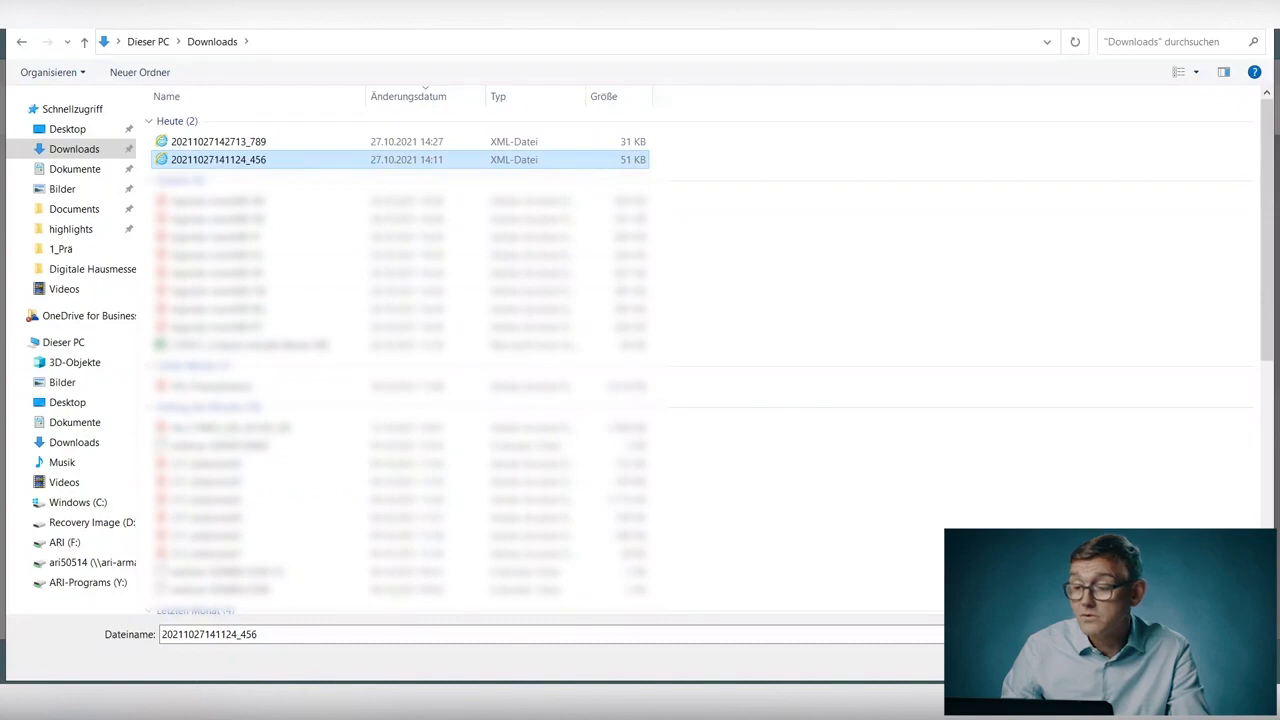
key(Return)
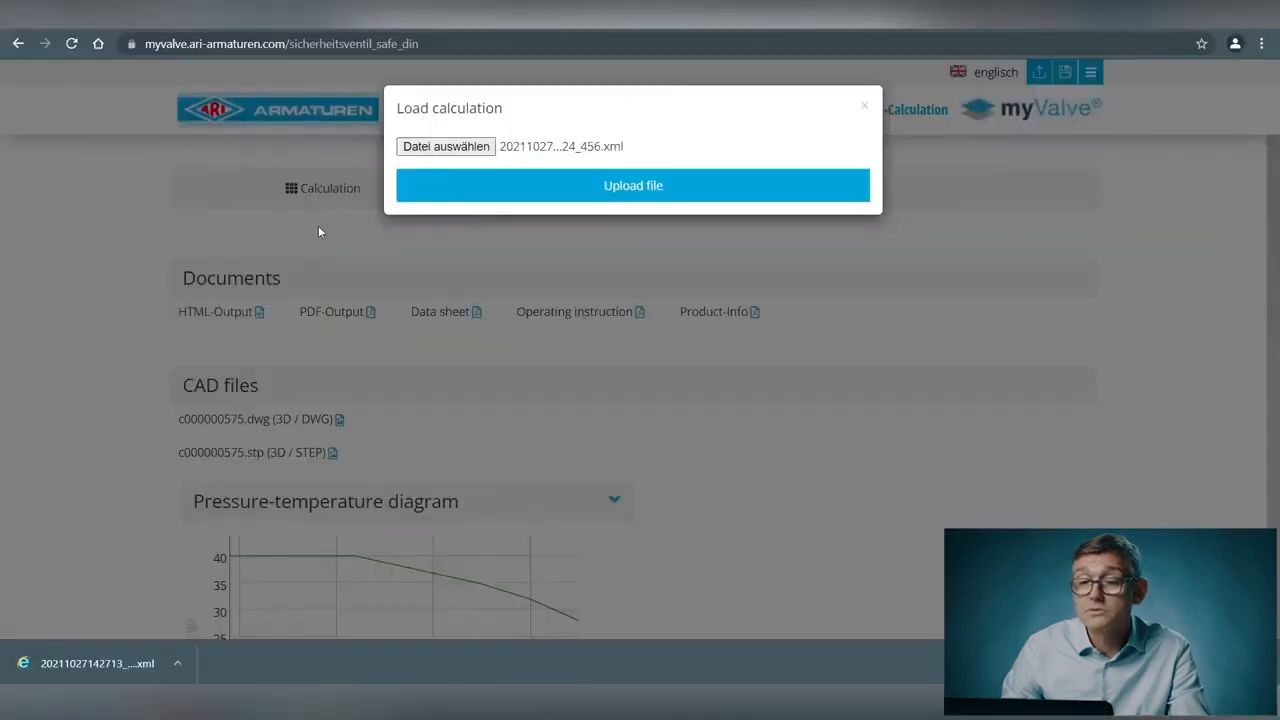
click(613, 190)
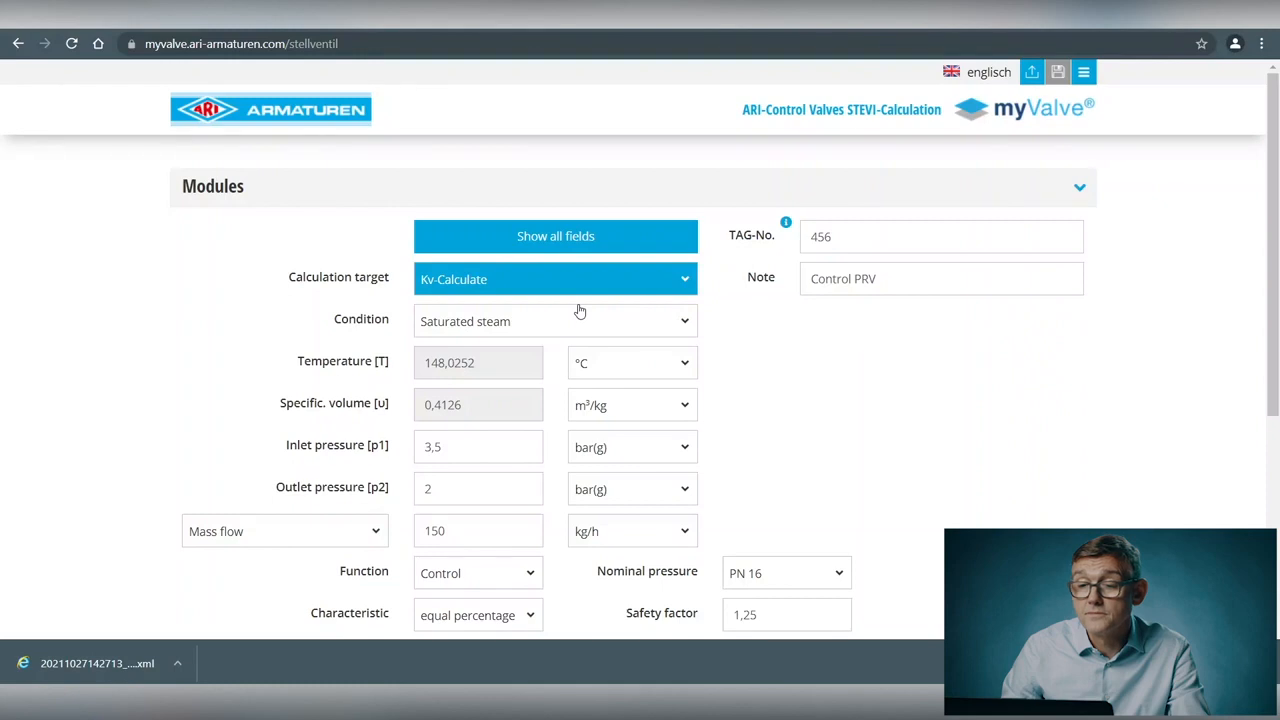
Step: Review the loaded control valve calculation, checking its TAG-No., note, steam conditions, pressures, mass flow and results list
scroll(580, 312, down, 5)
scroll(580, 312, up, 5)
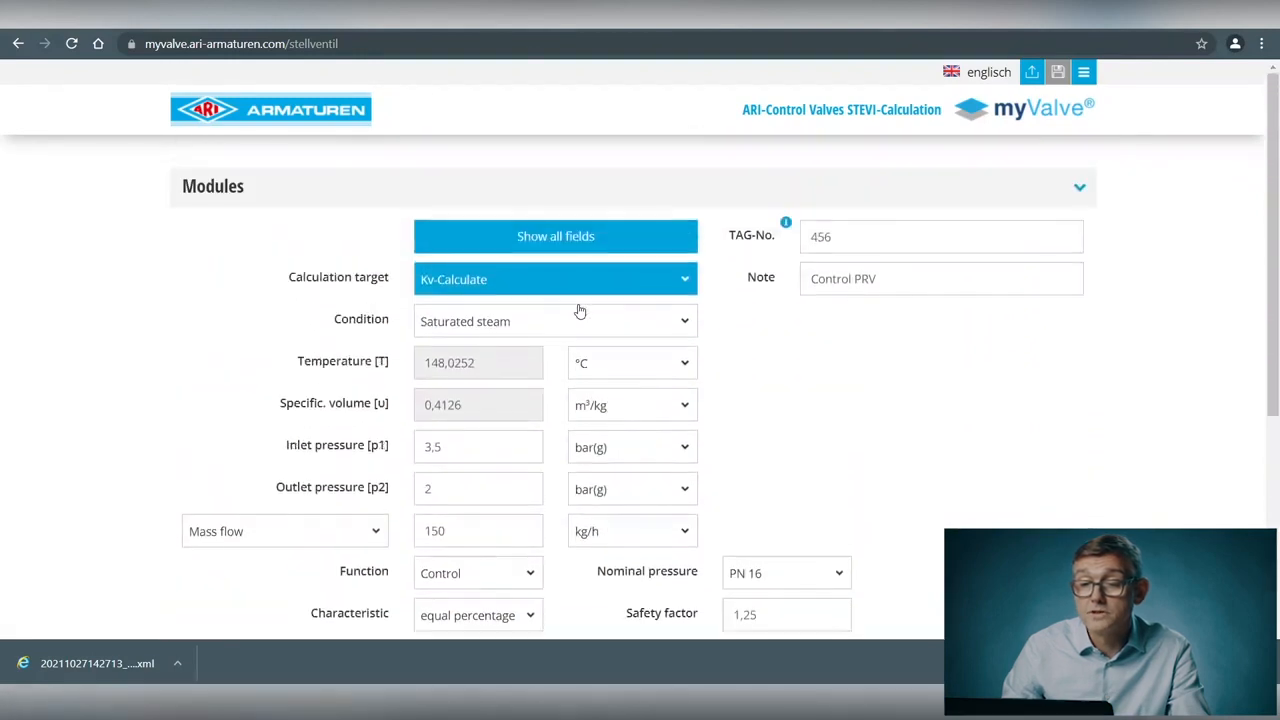
scroll(580, 312, down, 1)
scroll(580, 312, up, 1)
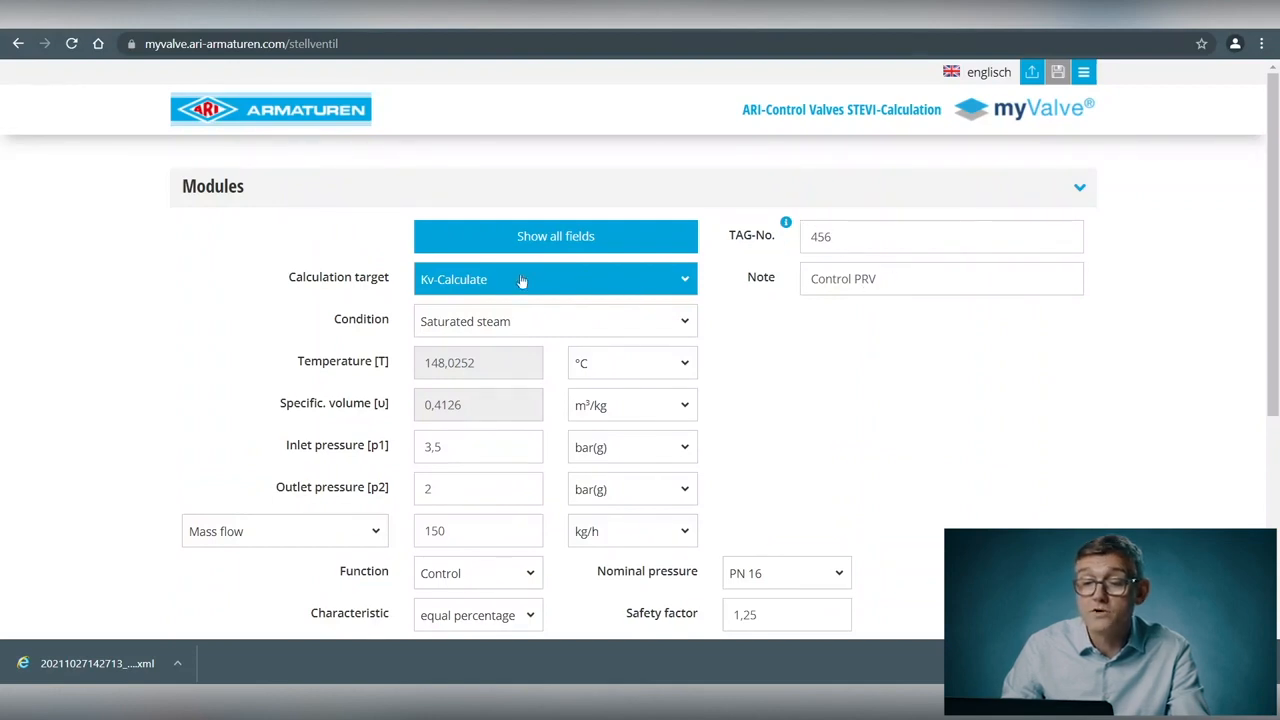
scroll(521, 281, down, 1)
scroll(521, 281, down, 1)
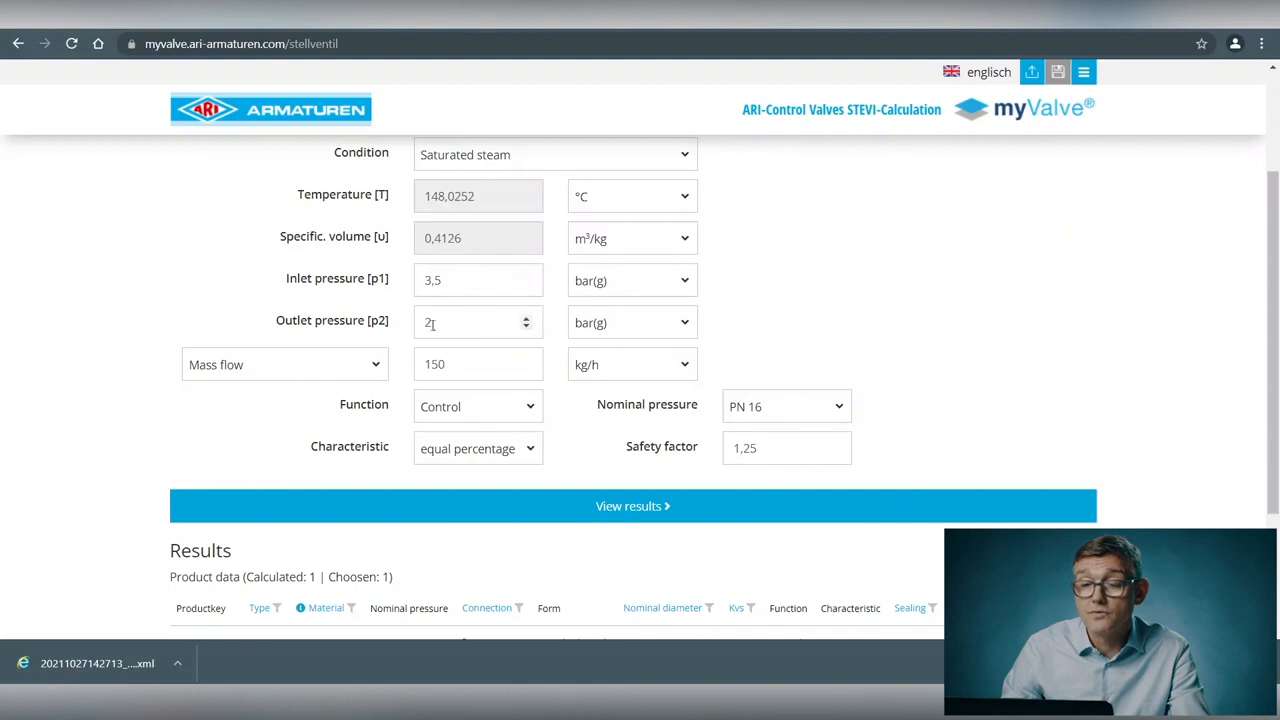
scroll(443, 328, down, 2)
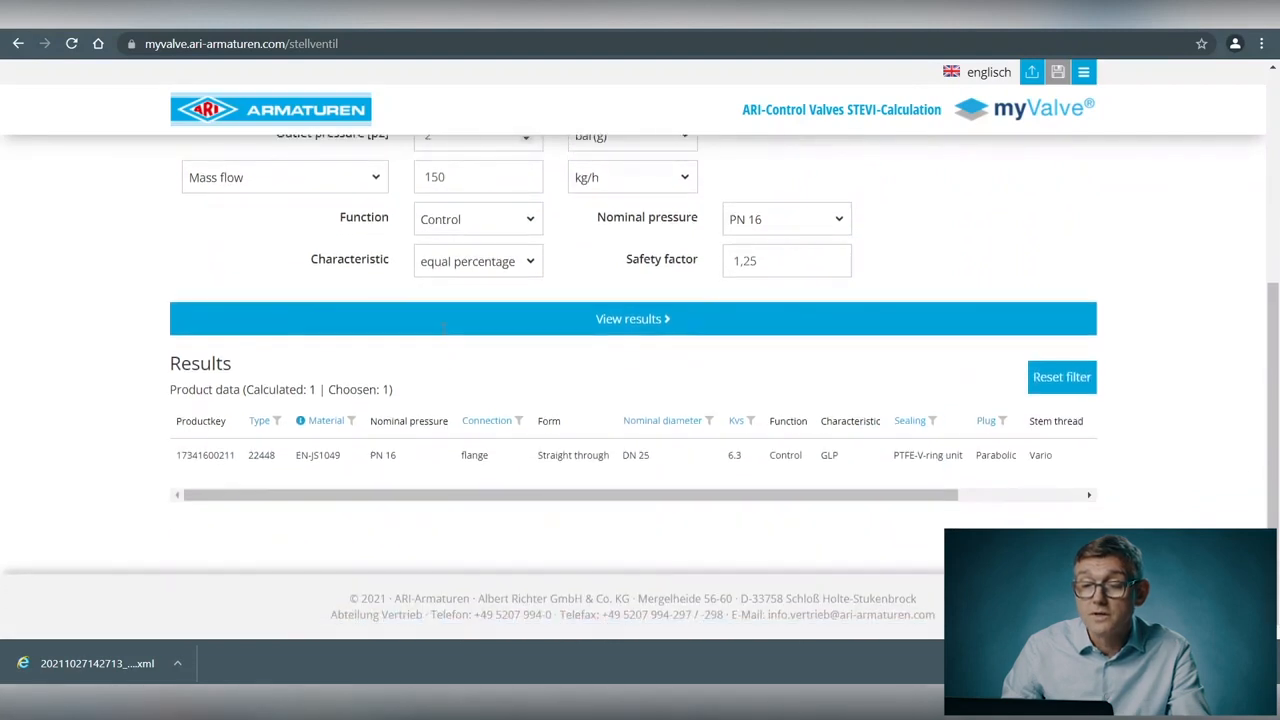
Step: Open the details of the DN 25 control valve in the results and examine its pipe velocities and product data
click(334, 458)
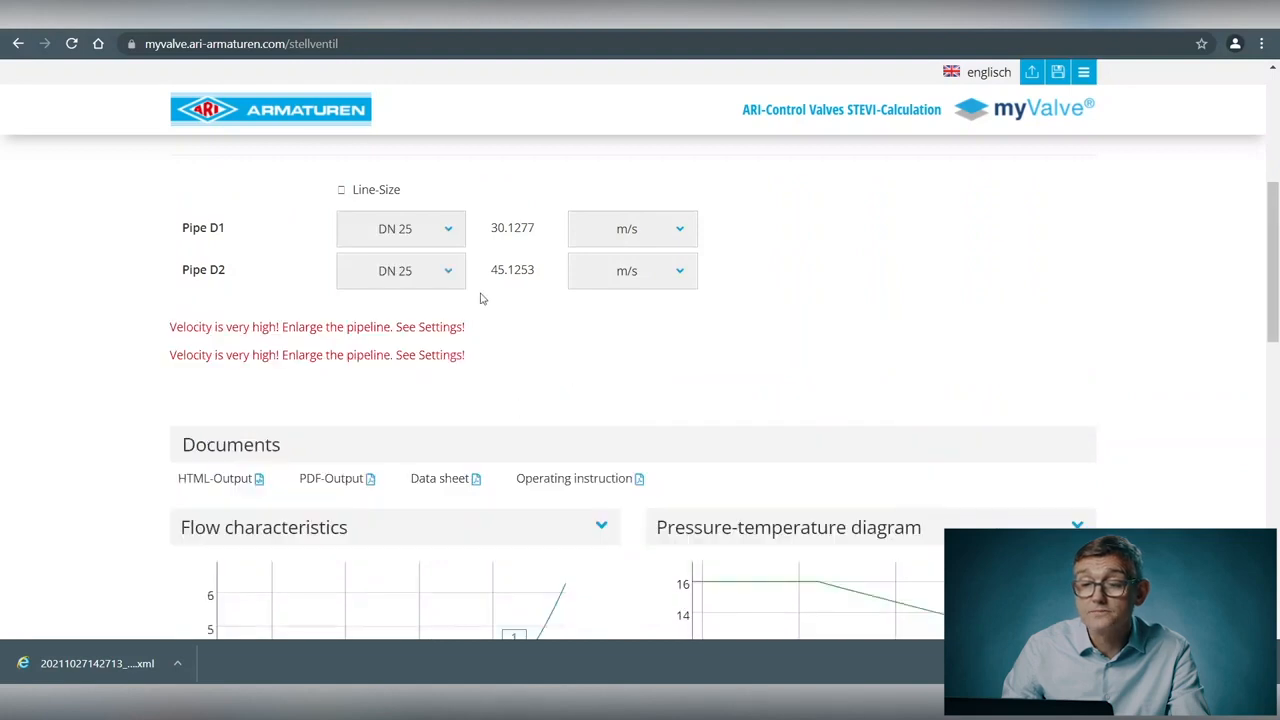
scroll(476, 288, down, 10)
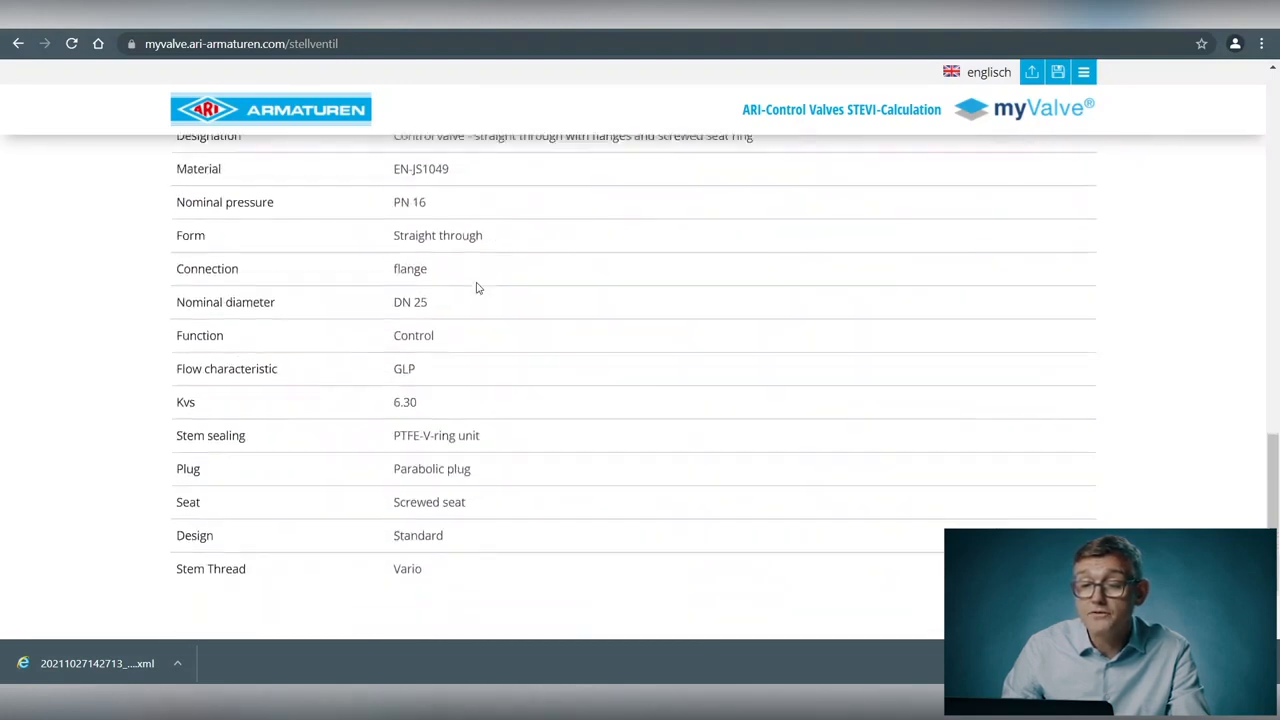
scroll(476, 288, up, 2)
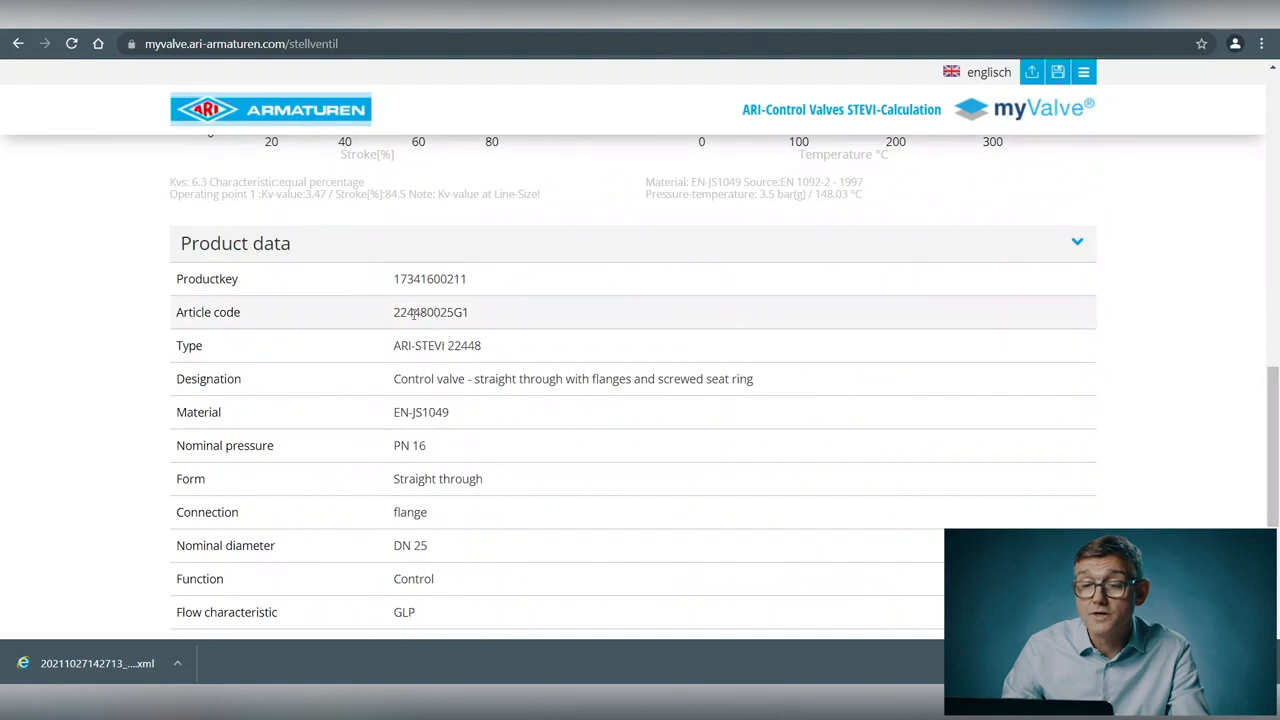
scroll(449, 563, down, 2)
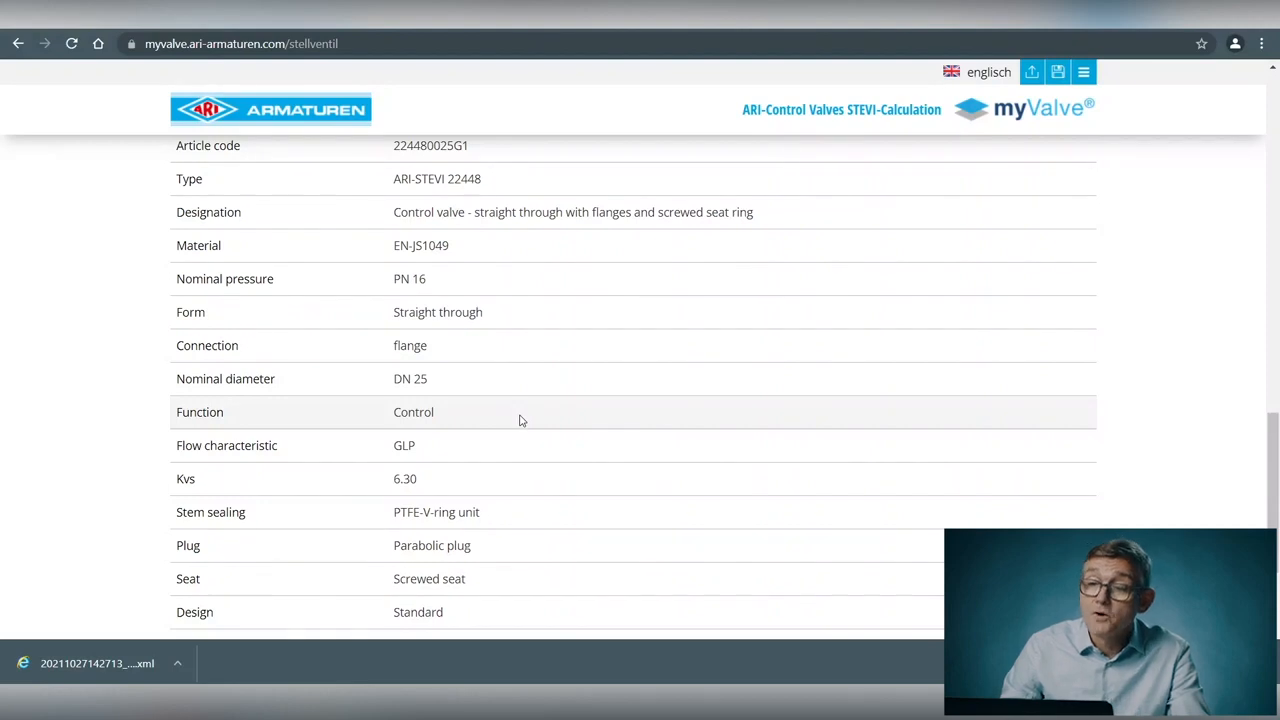
scroll(540, 320, up, 1)
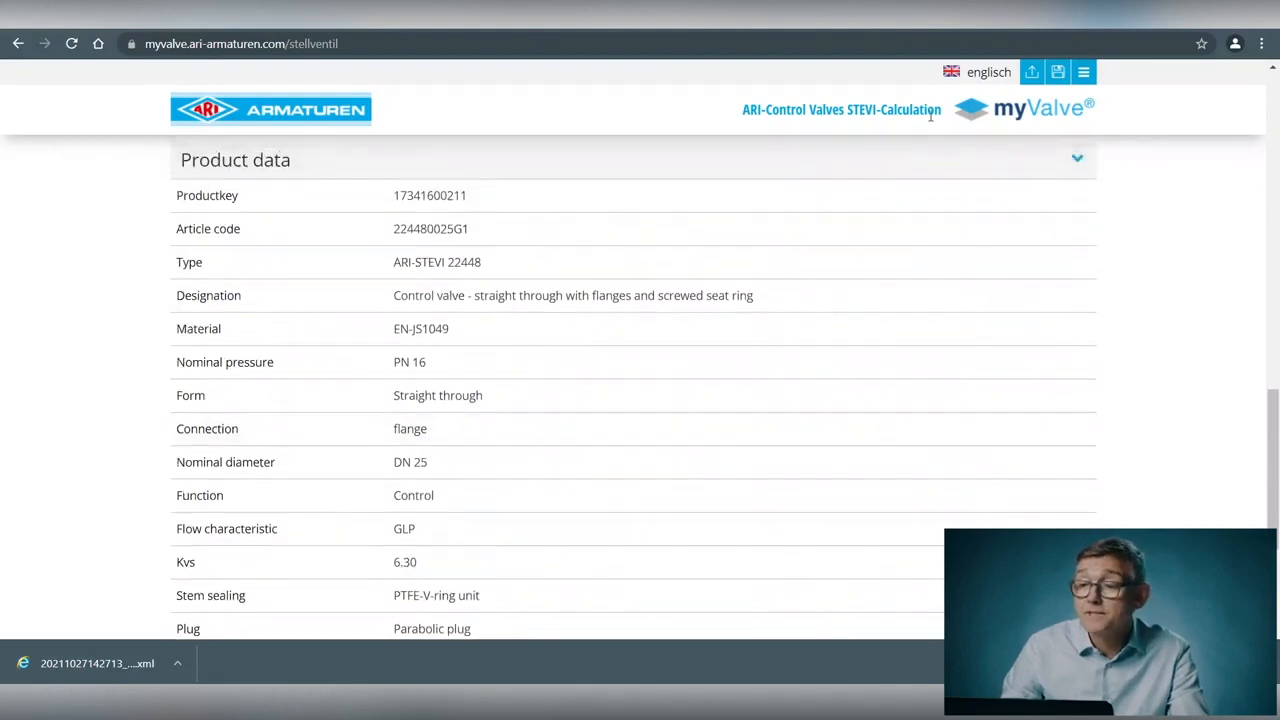